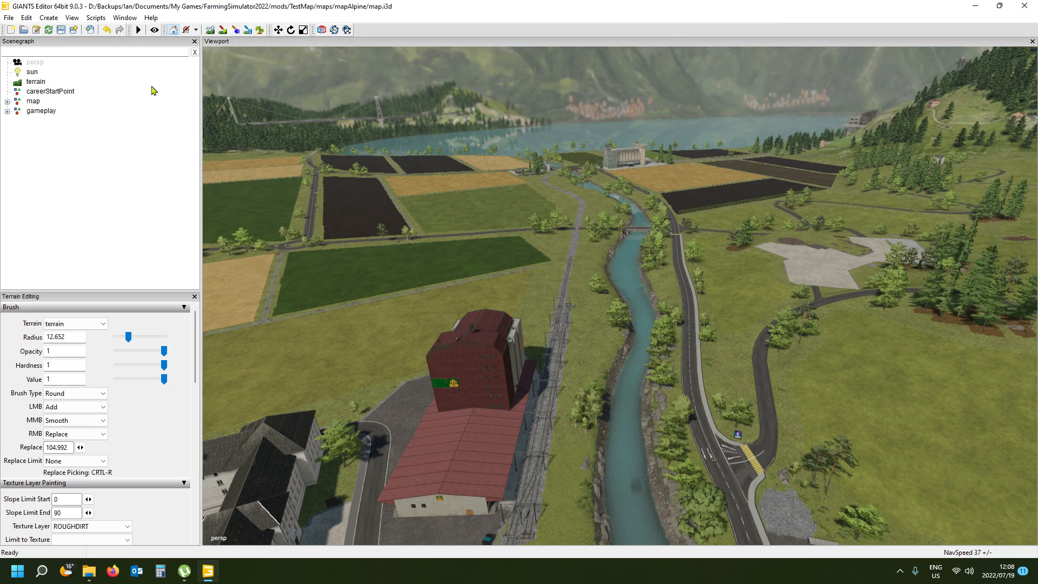
# - Toggle one of the viewport's Show options for displaying scene elements
pyautogui.click(72, 18)
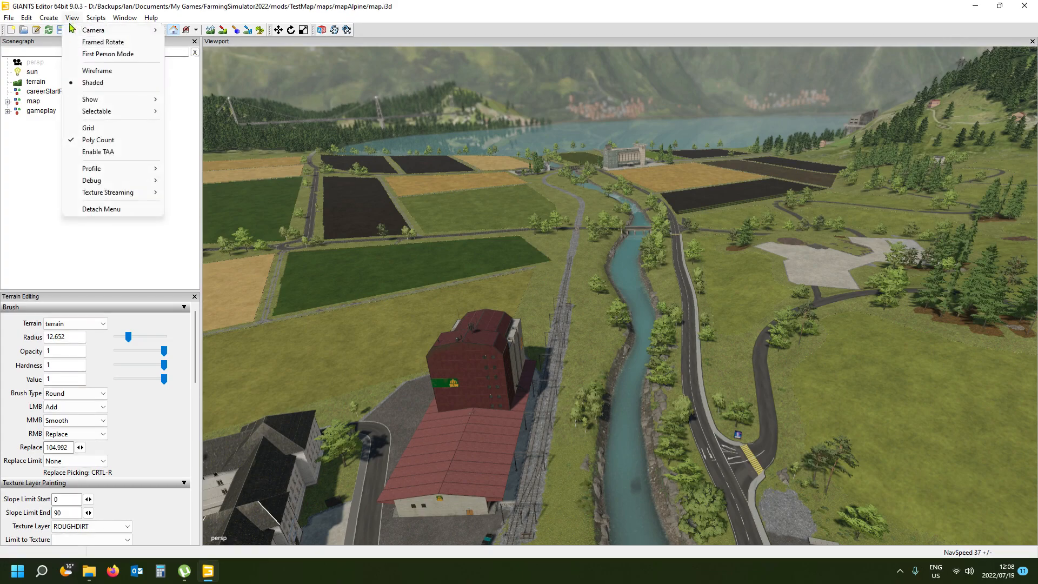
pyautogui.moveTo(135, 99)
pyautogui.click(216, 111)
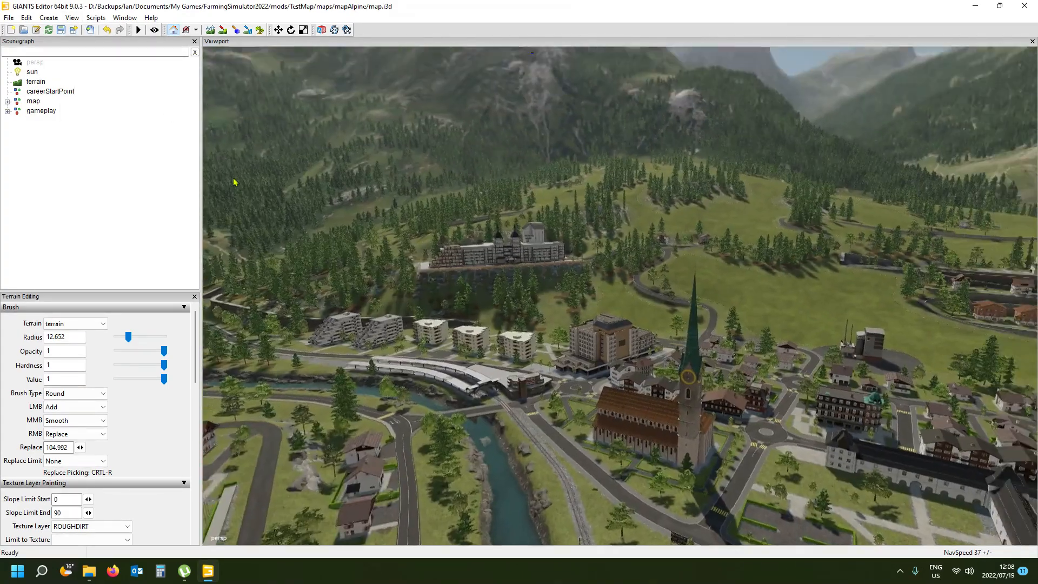
pyautogui.keyDown('alt'); pyautogui.moveTo(234, 182); pyautogui.dragTo(542, 215); pyautogui.keyUp('alt')
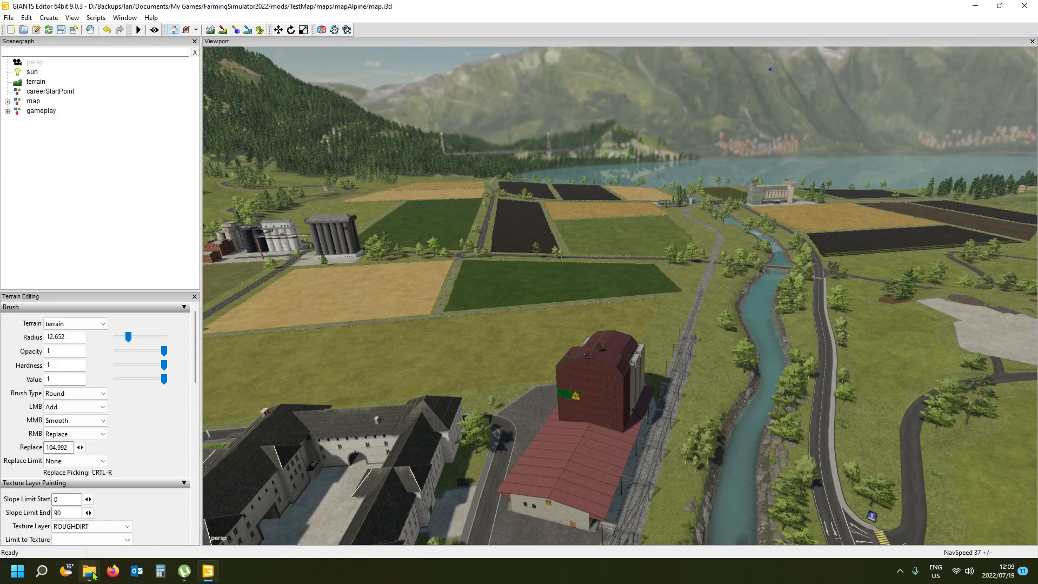
pyautogui.keyDown('alt'); pyautogui.moveTo(515, 272); pyautogui.dragTo(612, 289); pyautogui.keyUp('alt')
pyautogui.keyDown('alt'); pyautogui.scroll(8, 523, 240); pyautogui.keyUp('alt')
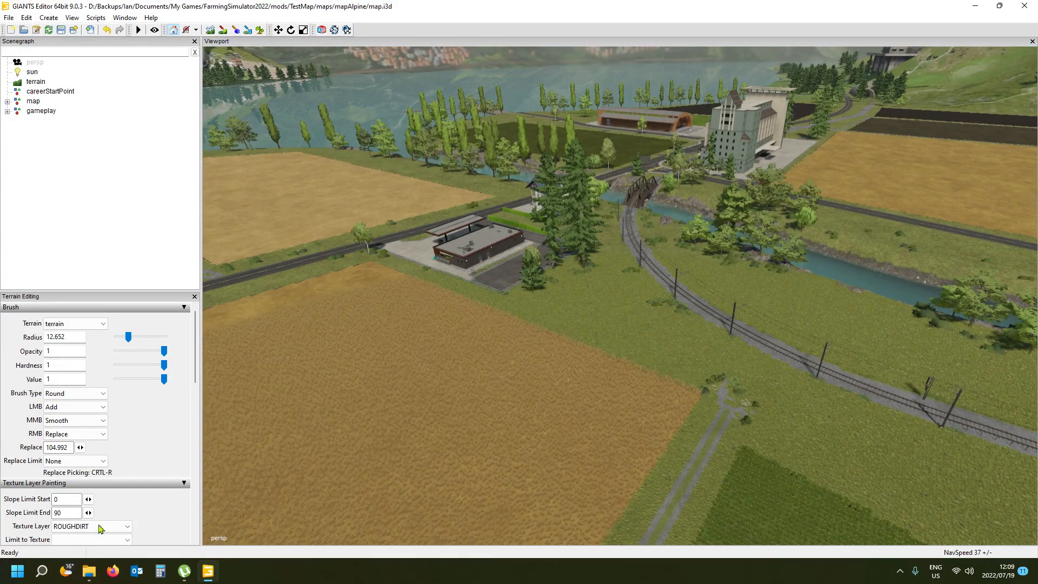
# - Switch to File Explorer and copy the Windpump folder from Map Placeables and Mods\FS22 on the Backup (D:) drive
pyautogui.click(89, 576)
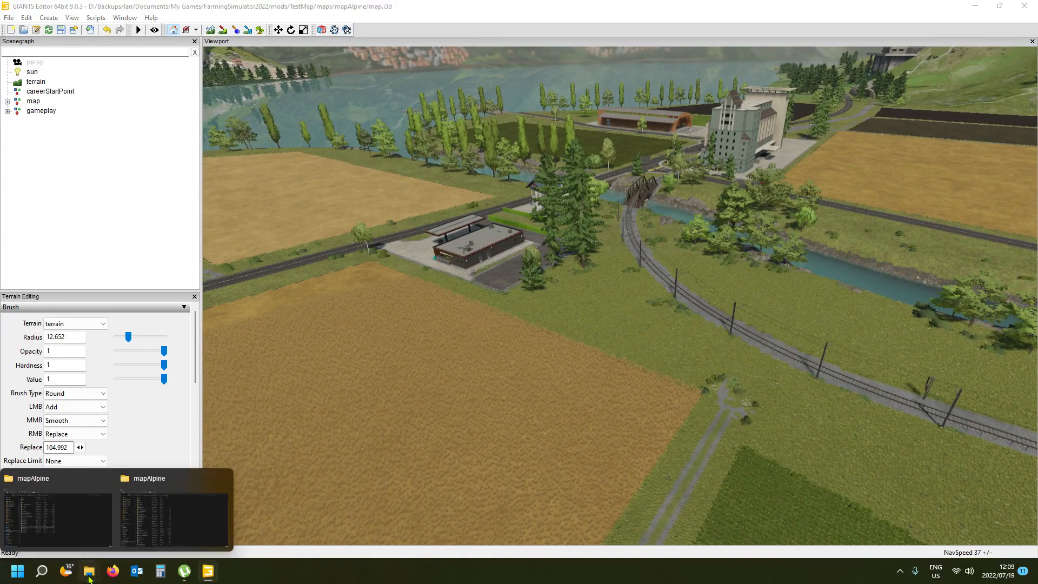
pyautogui.click(180, 519)
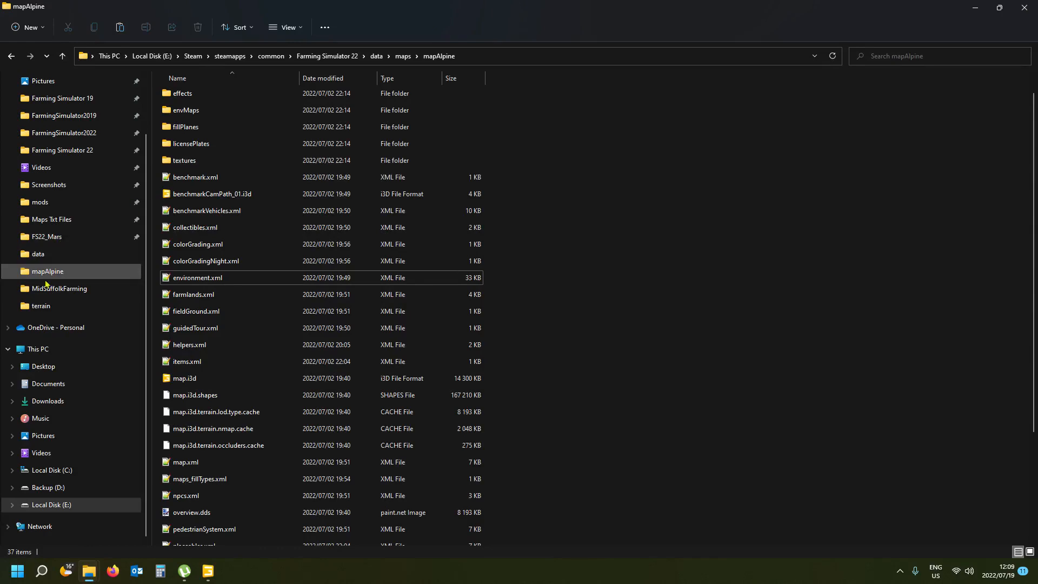
pyautogui.scroll(-2, 260, 259)
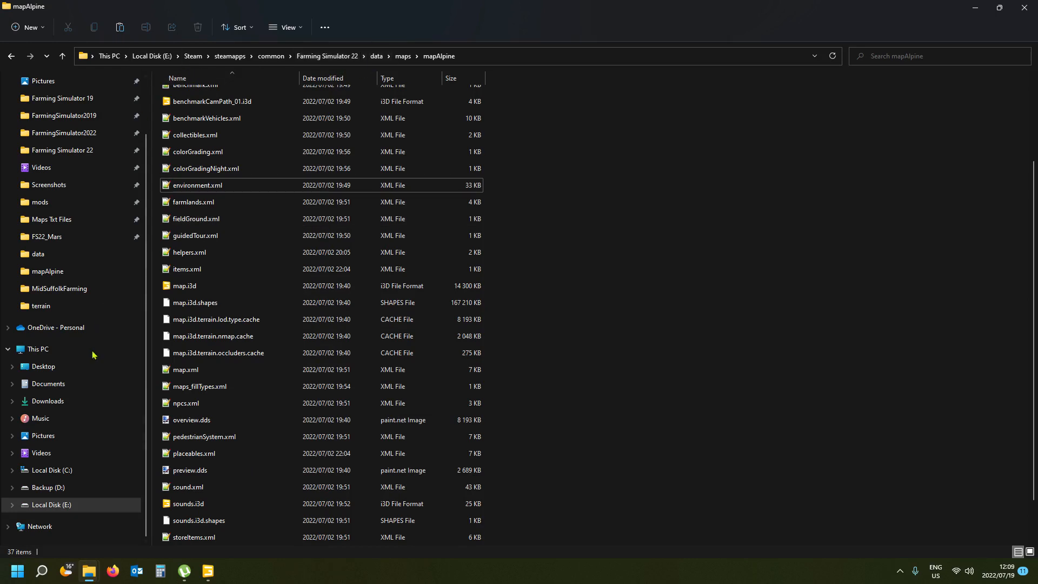
pyautogui.click(54, 484)
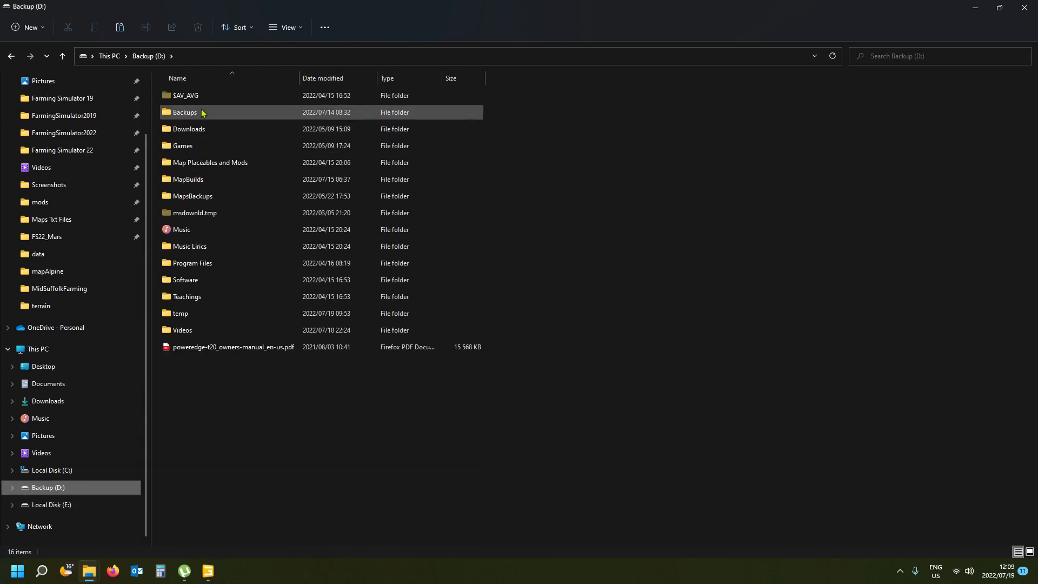
pyautogui.doubleClick(211, 164)
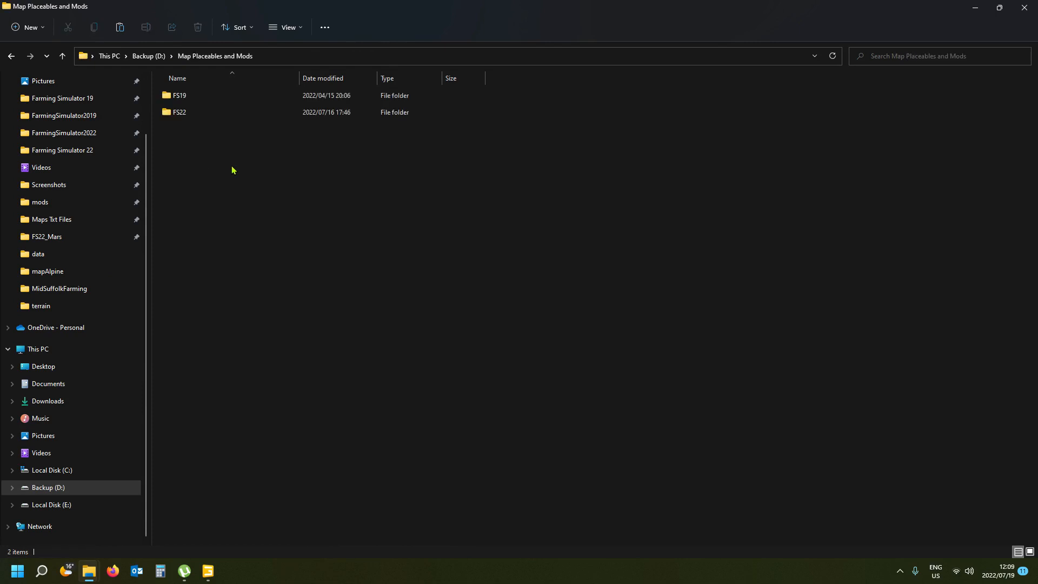
pyautogui.doubleClick(219, 113)
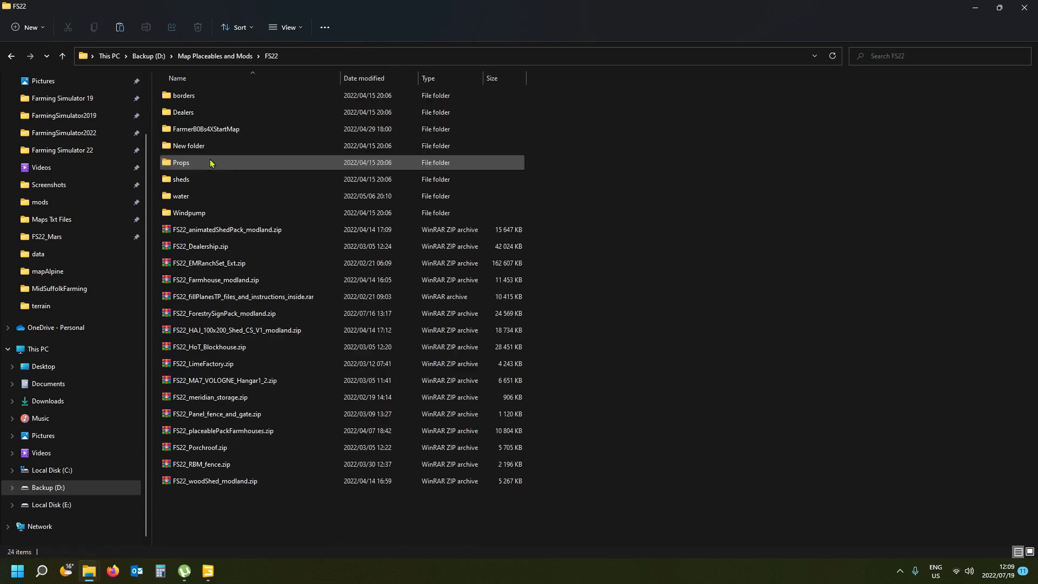
pyautogui.click(221, 216)
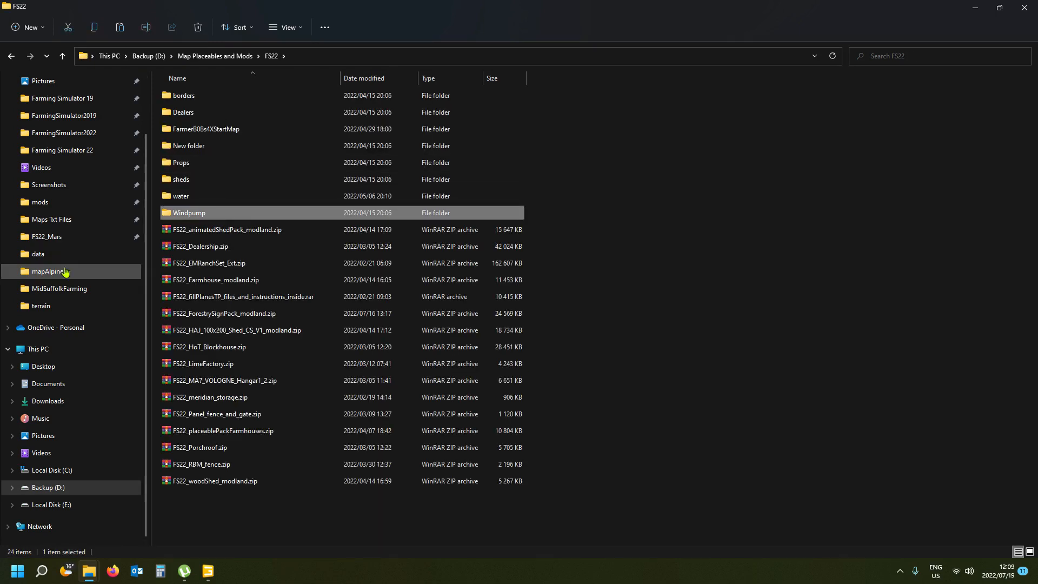
# - Paste the Windpump folder into the TestMap mod's maps\mapAlpine\placeables folder
pyautogui.click(42, 205)
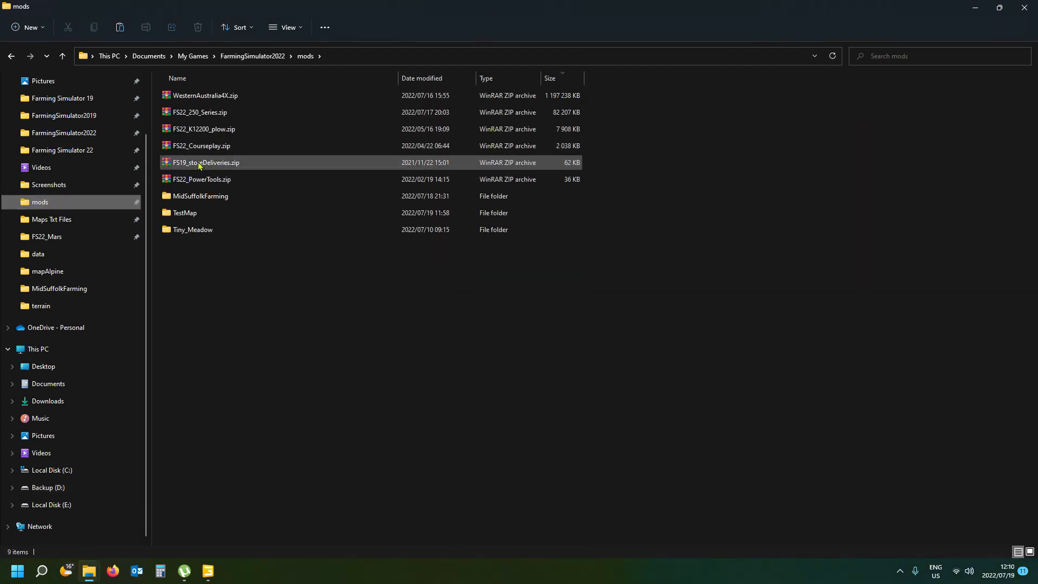
pyautogui.doubleClick(193, 212)
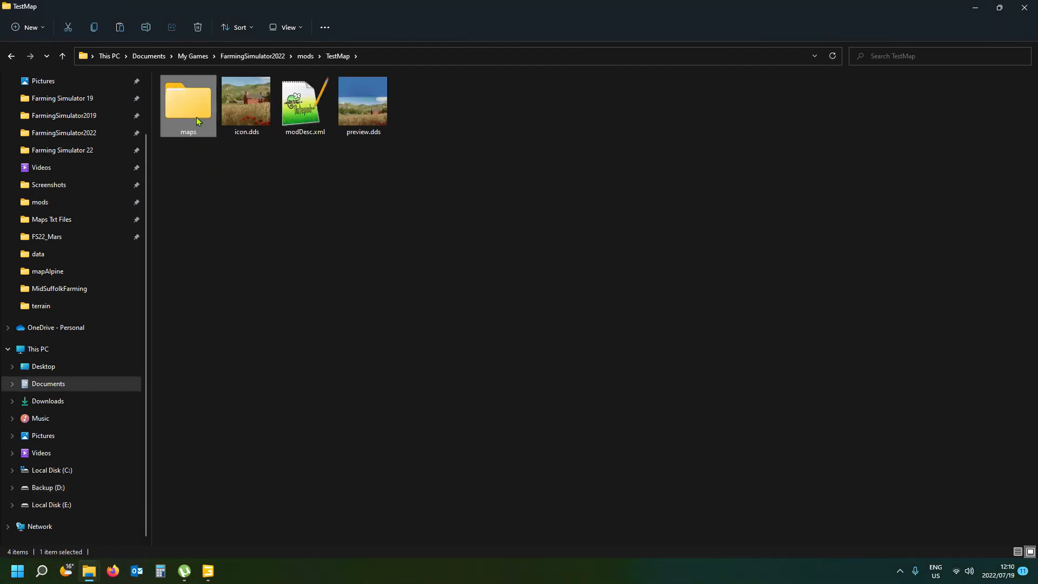
pyautogui.doubleClick(195, 115)
pyautogui.doubleClick(189, 96)
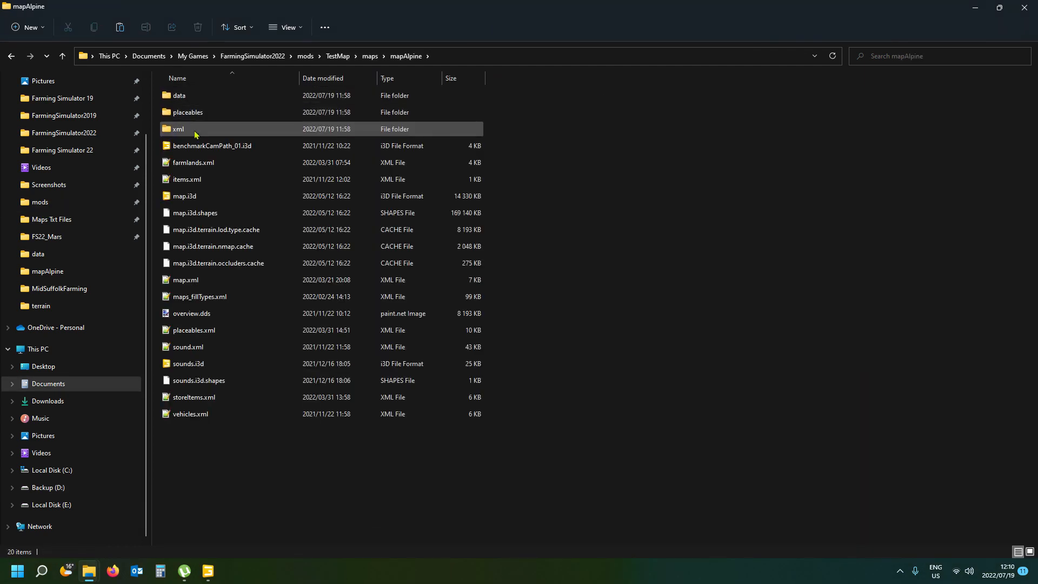
pyautogui.click(199, 116)
pyautogui.doubleClick(199, 115)
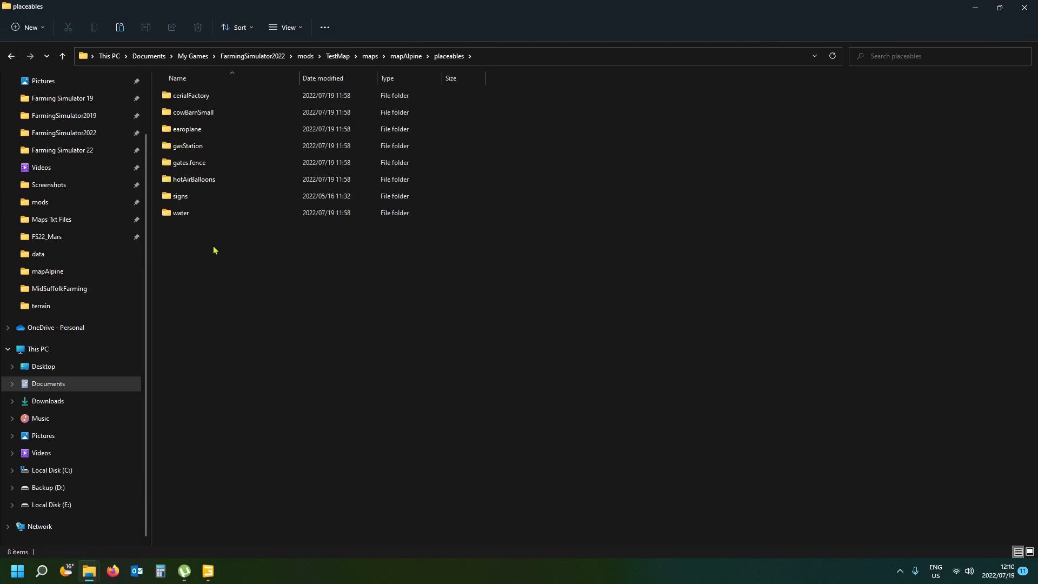
pyautogui.hotkey('ctrl', 'v')
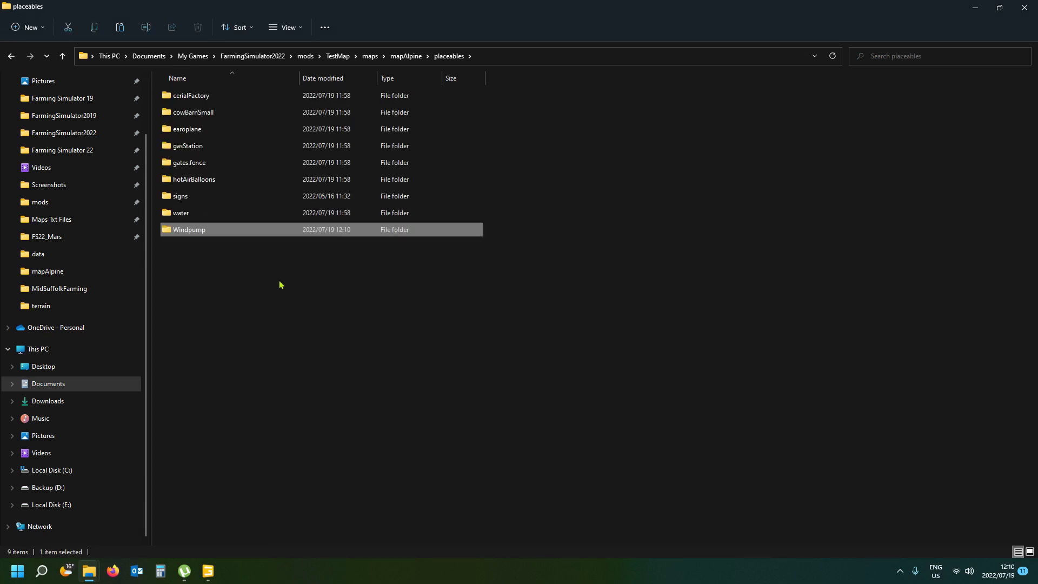
# - Switch to GIANTS Editor and import Oldsqueecky.i3d from the map's placeables\Windpump folder
pyautogui.click(208, 571)
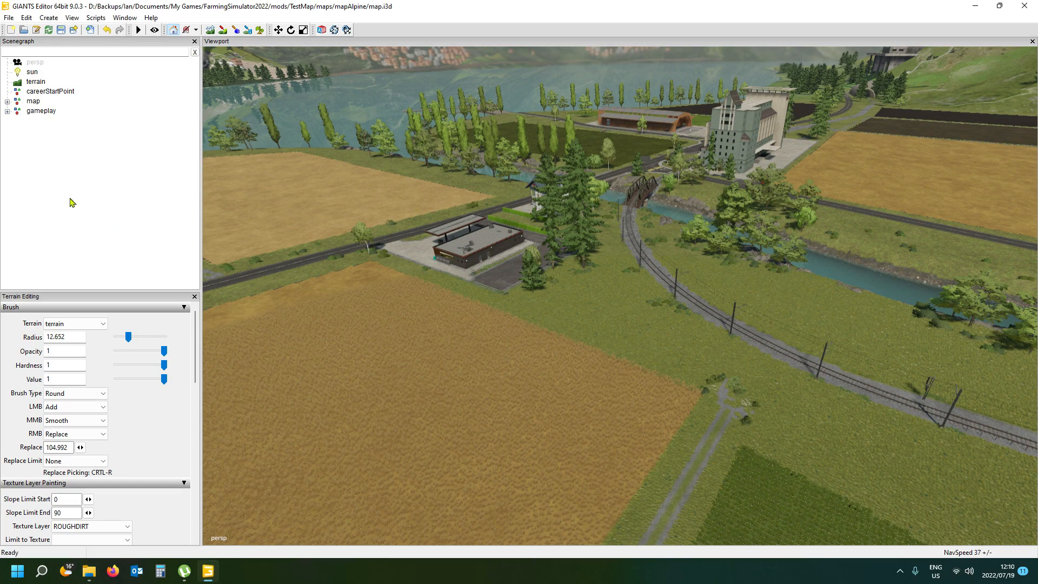
pyautogui.click(9, 17)
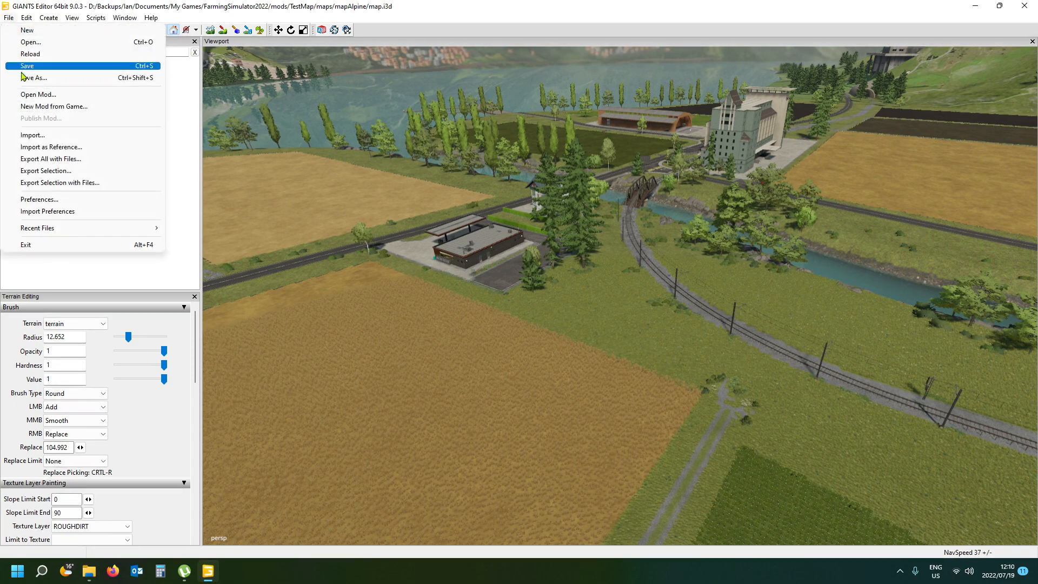
pyautogui.click(32, 133)
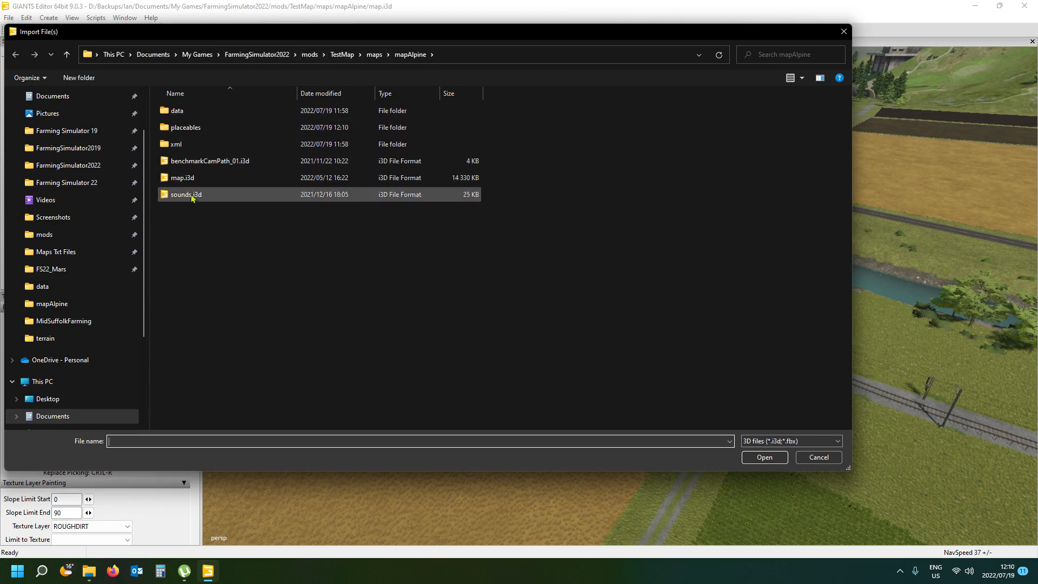
pyautogui.doubleClick(190, 129)
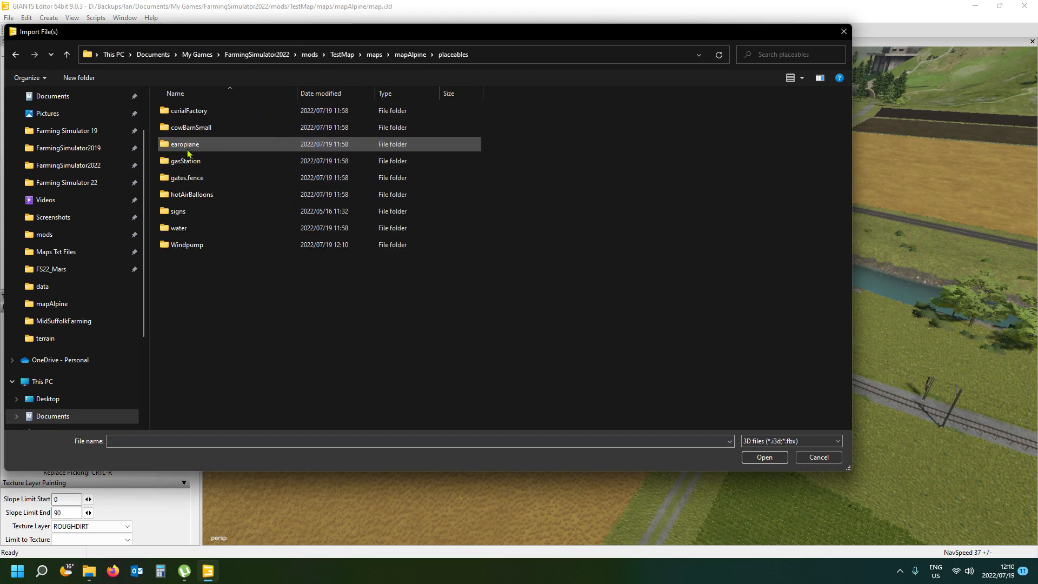
pyautogui.doubleClick(196, 246)
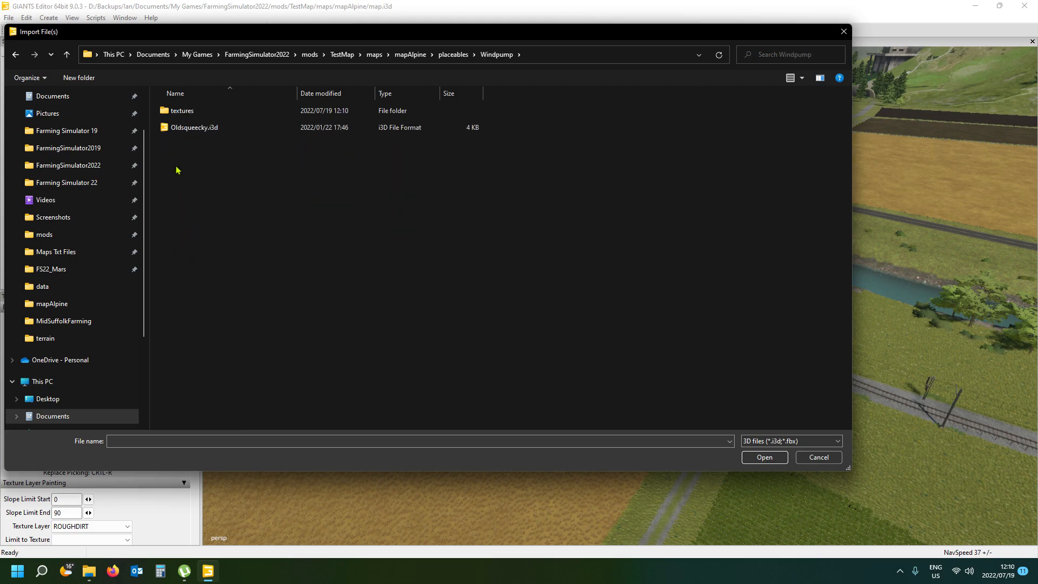
pyautogui.doubleClick(177, 128)
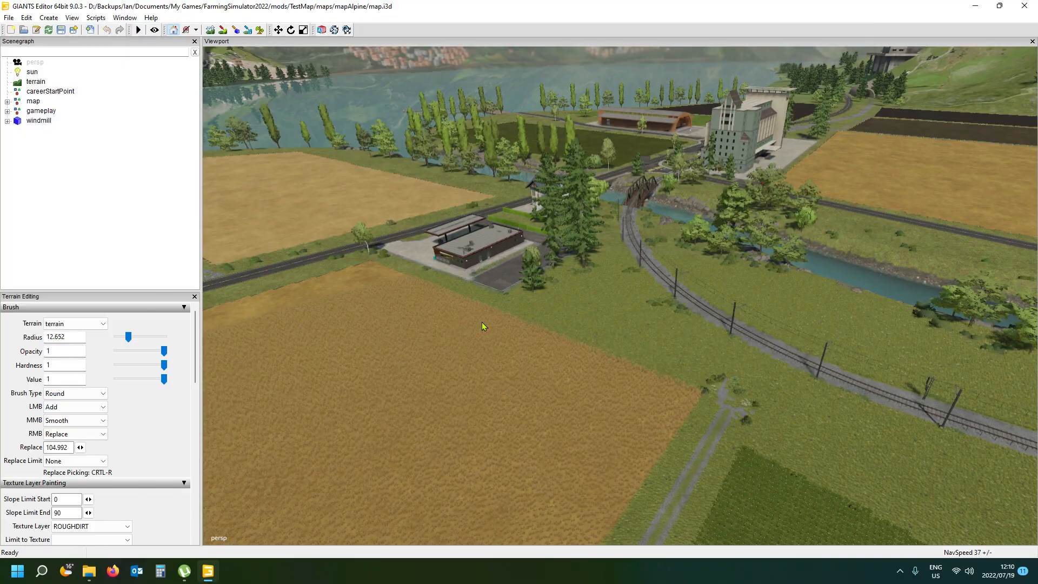
# - Place the imported windmill on the grass at the wheat field's corner, beside the road and gravel track
pyautogui.keyDown('alt'); pyautogui.moveTo(481, 322); pyautogui.dragTo(459, 353); pyautogui.keyUp('alt')
pyautogui.keyDown('alt'); pyautogui.scroll(10, 387, 281); pyautogui.keyUp('alt')
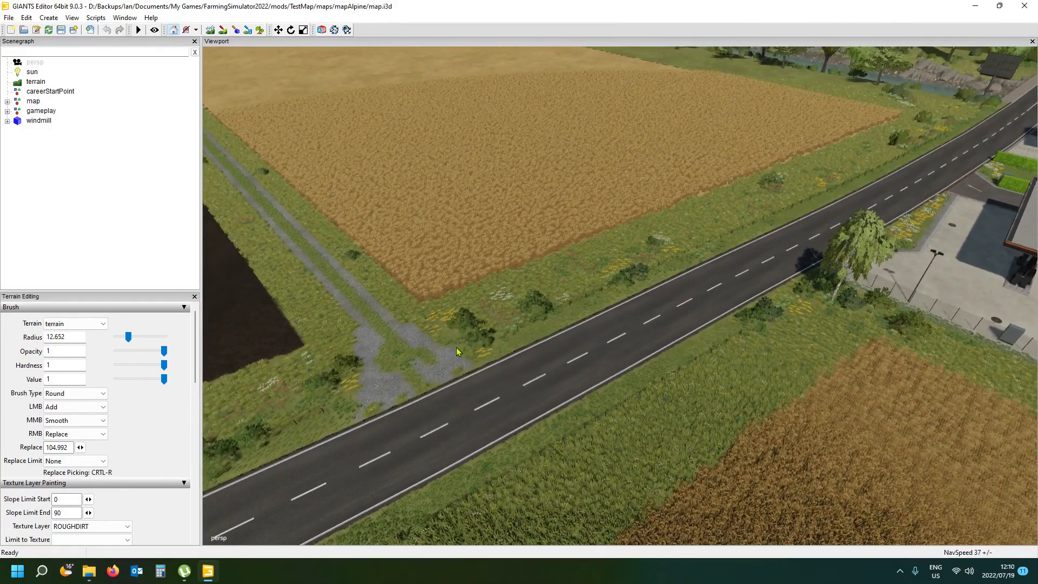
pyautogui.click(42, 121)
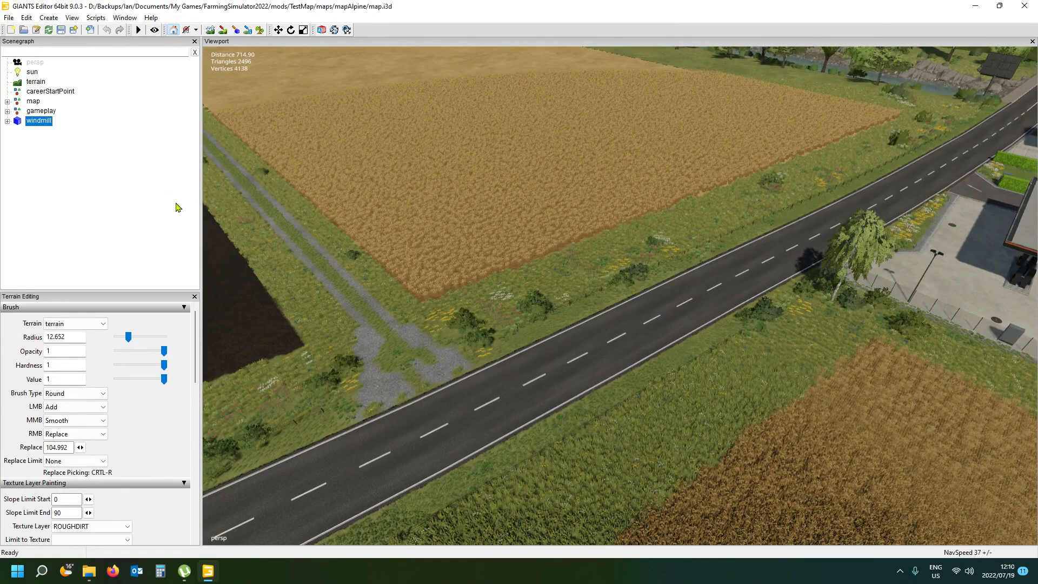
pyautogui.hotkey('ctrl', 'b')
pyautogui.click(487, 318)
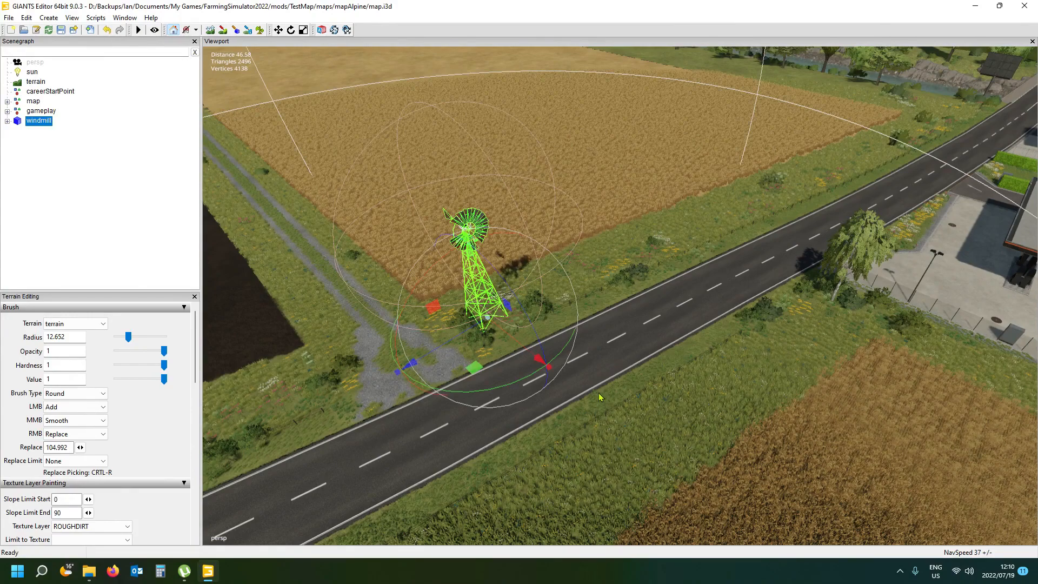
pyautogui.scroll(-10, 557, 378)
pyautogui.scroll(2, 581, 381)
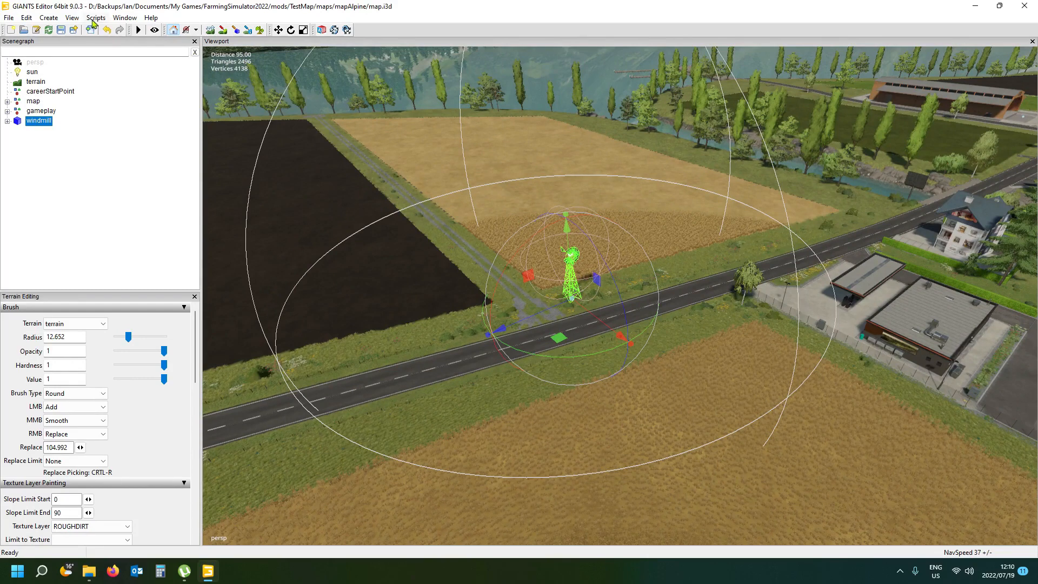
# - Show the Attributes window, expand the windmill in the Scenegraph and select its metalSqueak audio source
pyautogui.click(125, 18)
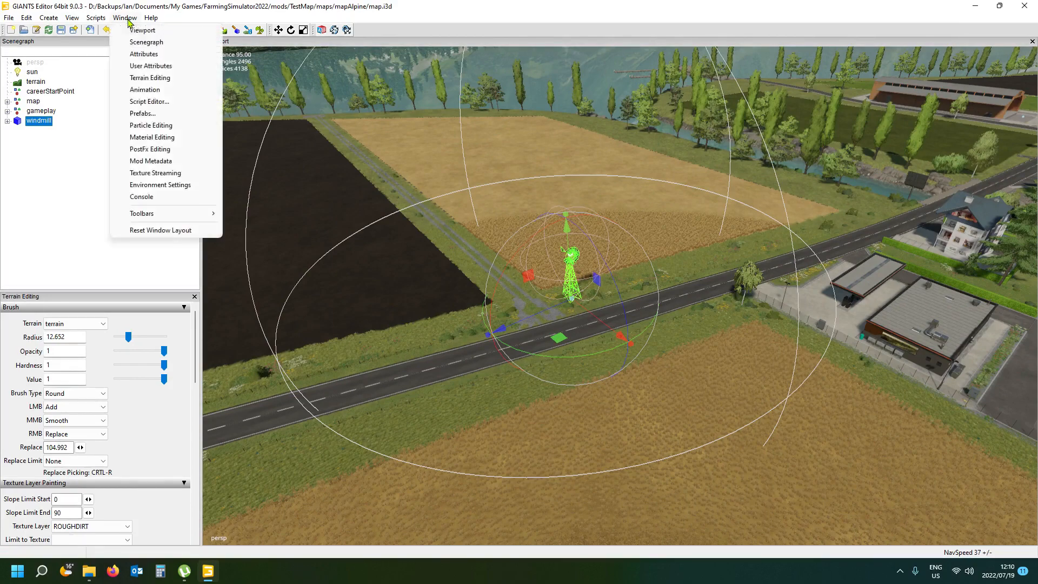
pyautogui.click(141, 54)
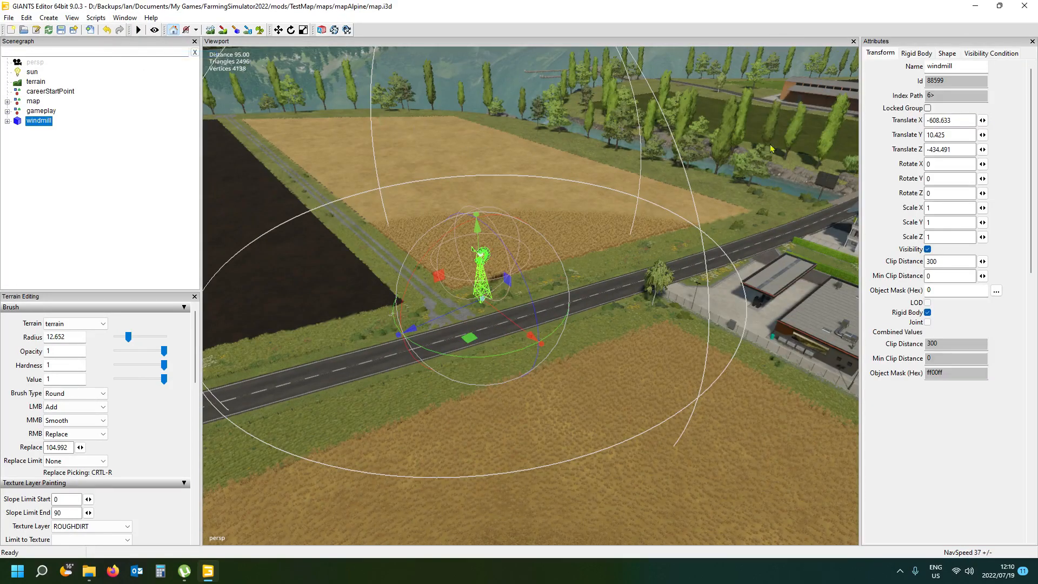
pyautogui.keyDown('alt'); pyautogui.moveTo(562, 200); pyautogui.dragTo(505, 170); pyautogui.keyUp('alt')
pyautogui.click(7, 121)
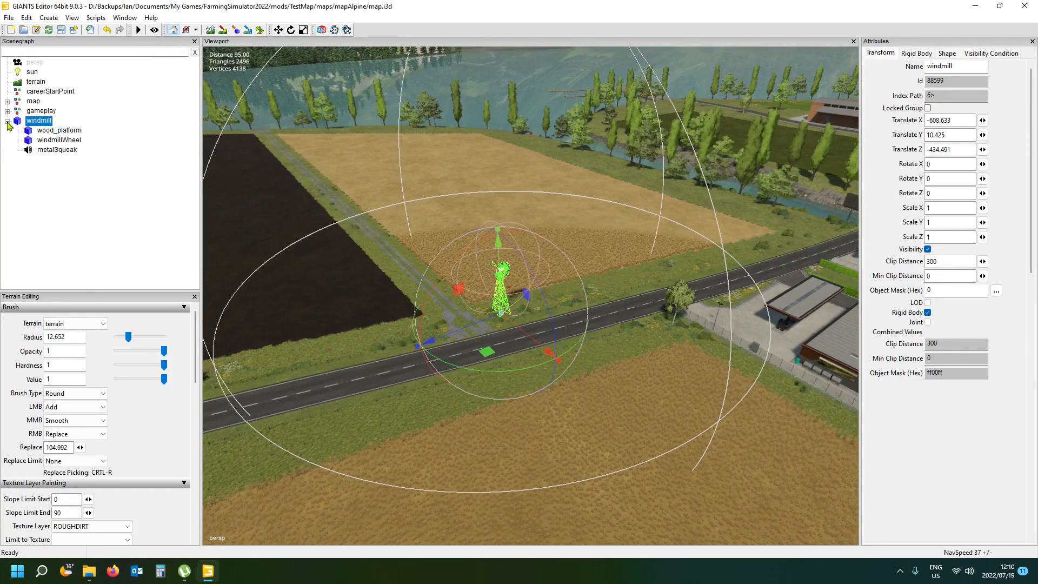
pyautogui.click(49, 153)
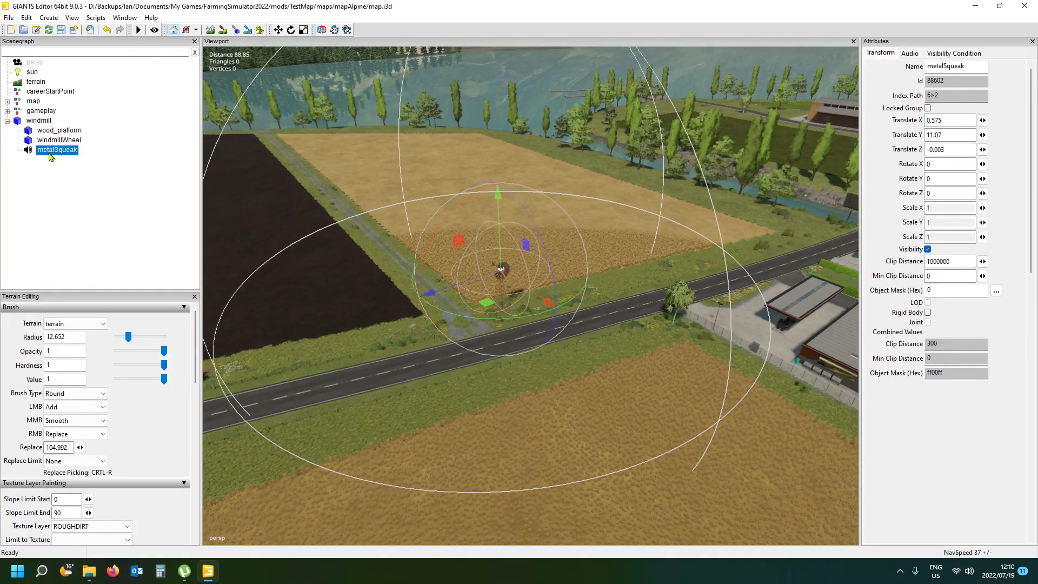
# - Examine the metalSqueak audio settings, widening the Filename column to read the sound file's path
pyautogui.scroll(12, 432, 372)
pyautogui.keyDown('alt'); pyautogui.moveTo(446, 374); pyautogui.dragTo(476, 353); pyautogui.keyUp('alt')
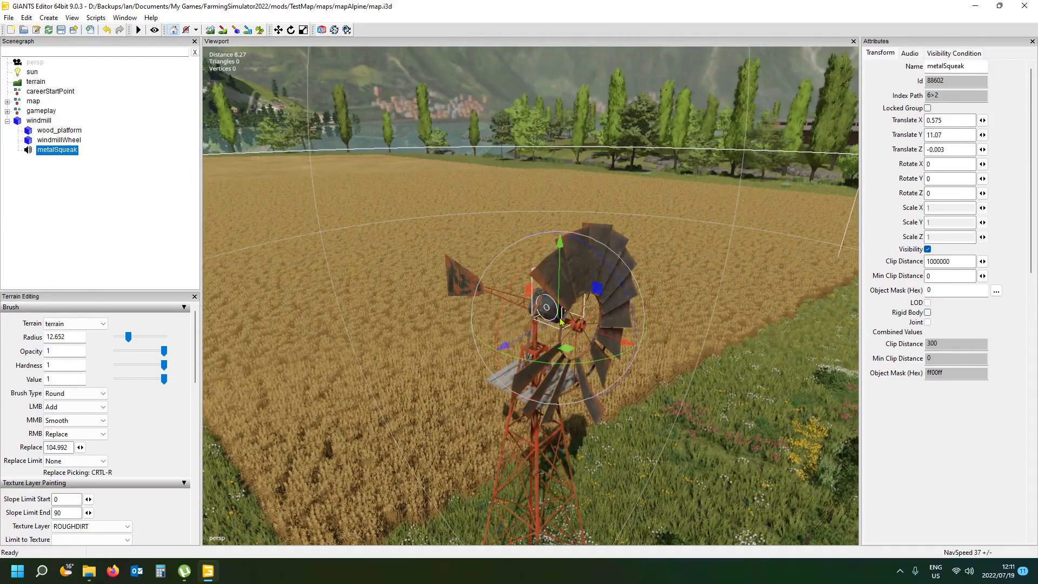
pyautogui.click(910, 54)
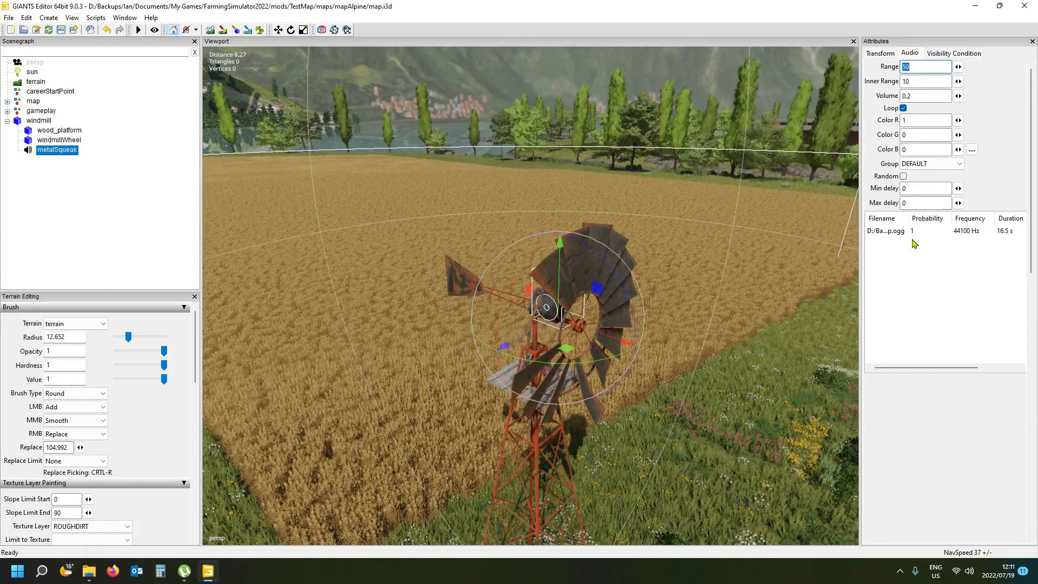
pyautogui.moveTo(909, 219); pyautogui.dragTo(988, 218)
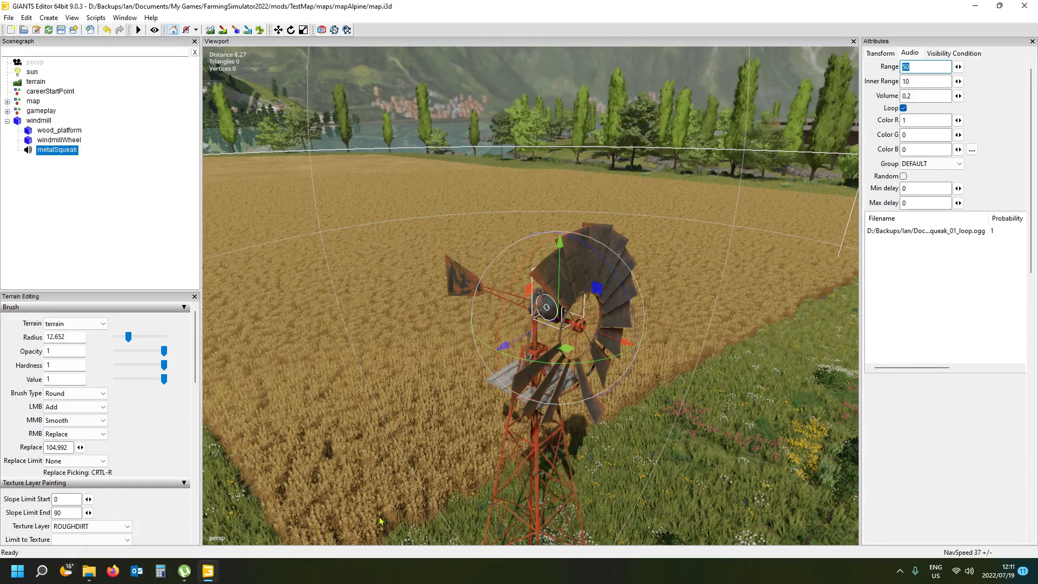
# - Switch to File Explorer, go from mapAlpine into placeables\Windpump and select windmill_squeak_01_loop.ogg
pyautogui.moveTo(90, 571)
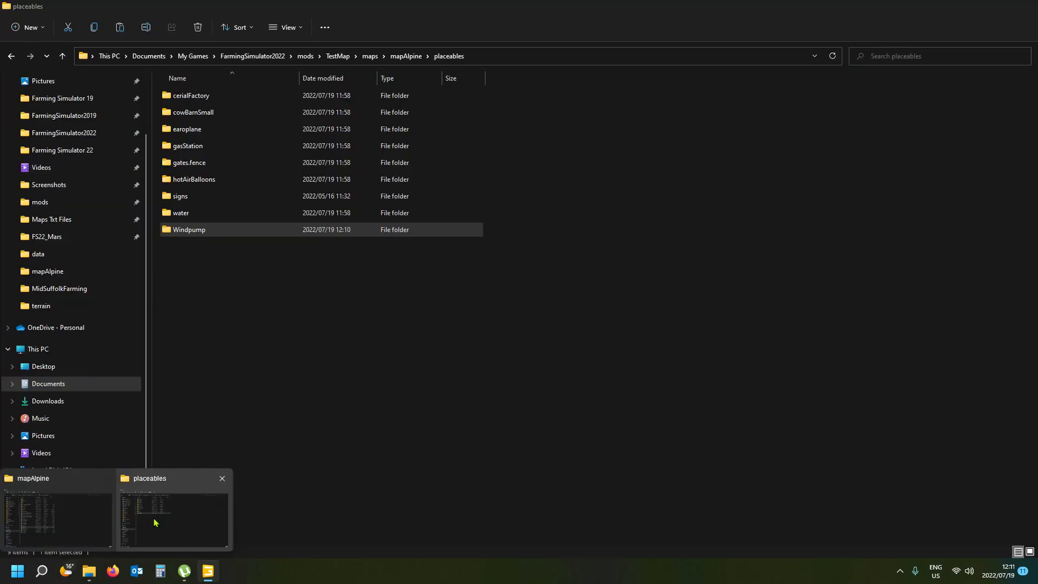
pyautogui.moveTo(73, 524)
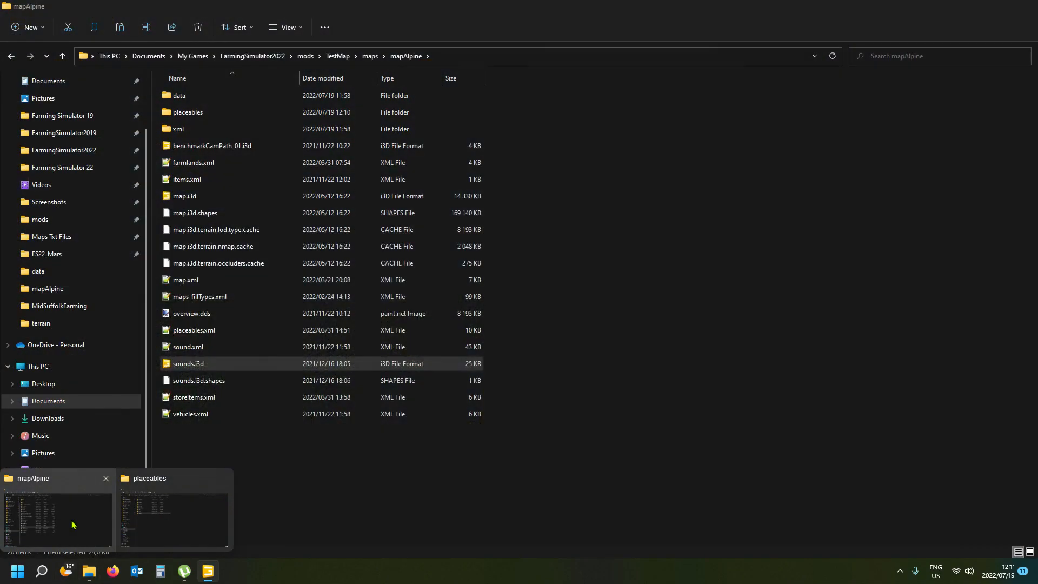
pyautogui.moveTo(166, 522)
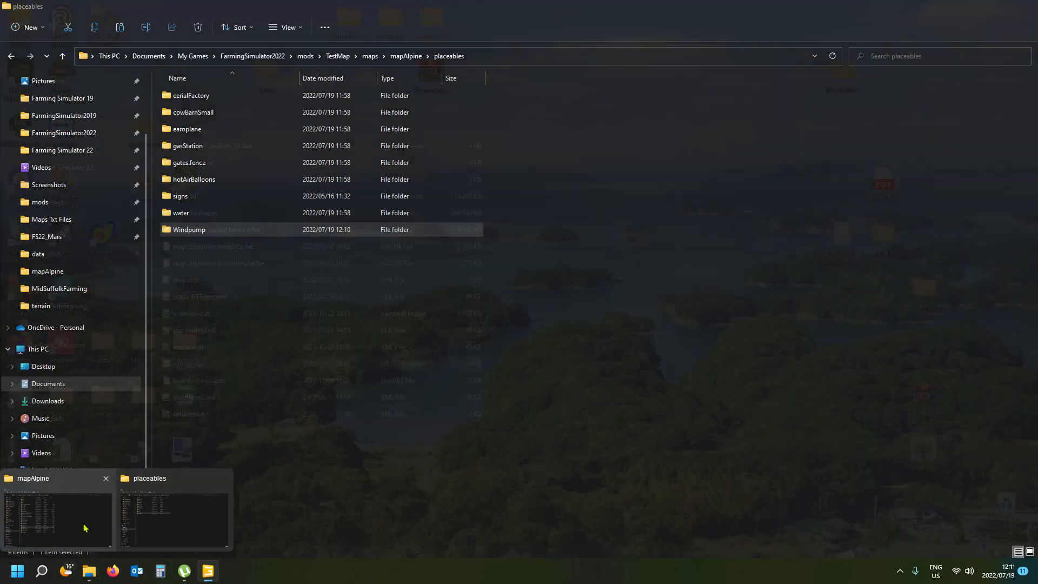
pyautogui.click(65, 527)
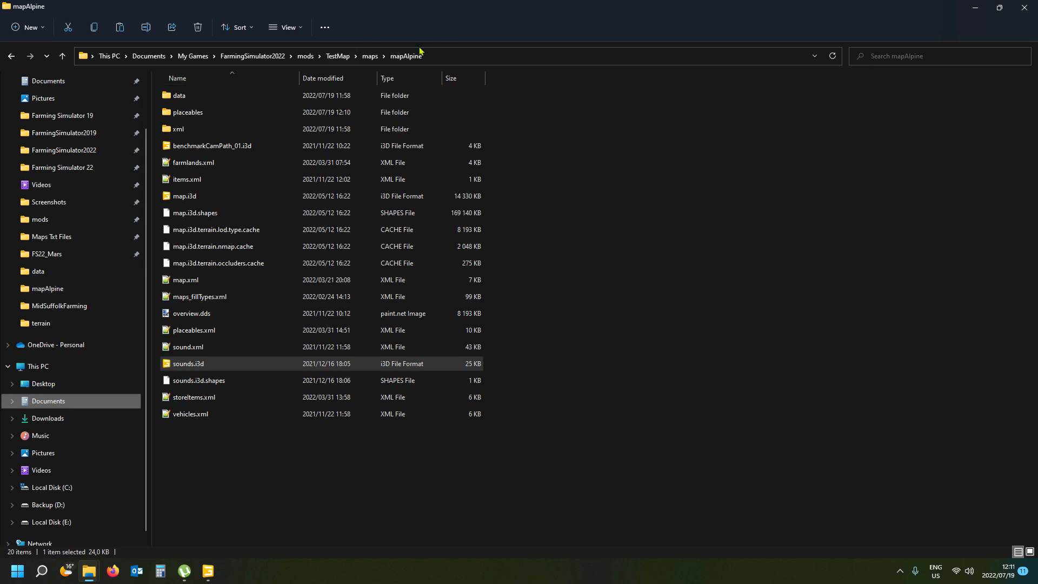
pyautogui.doubleClick(204, 112)
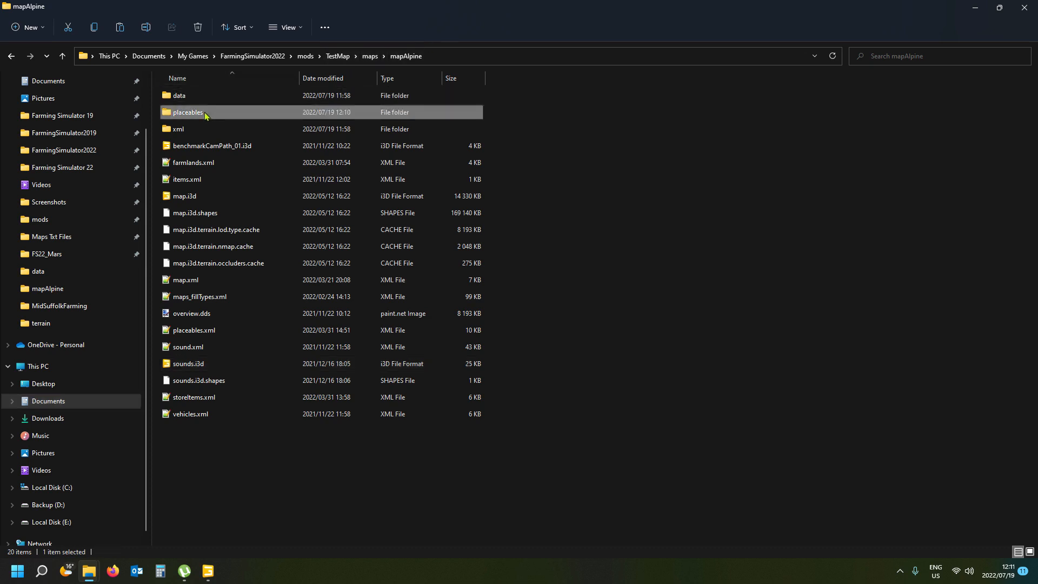
pyautogui.doubleClick(205, 229)
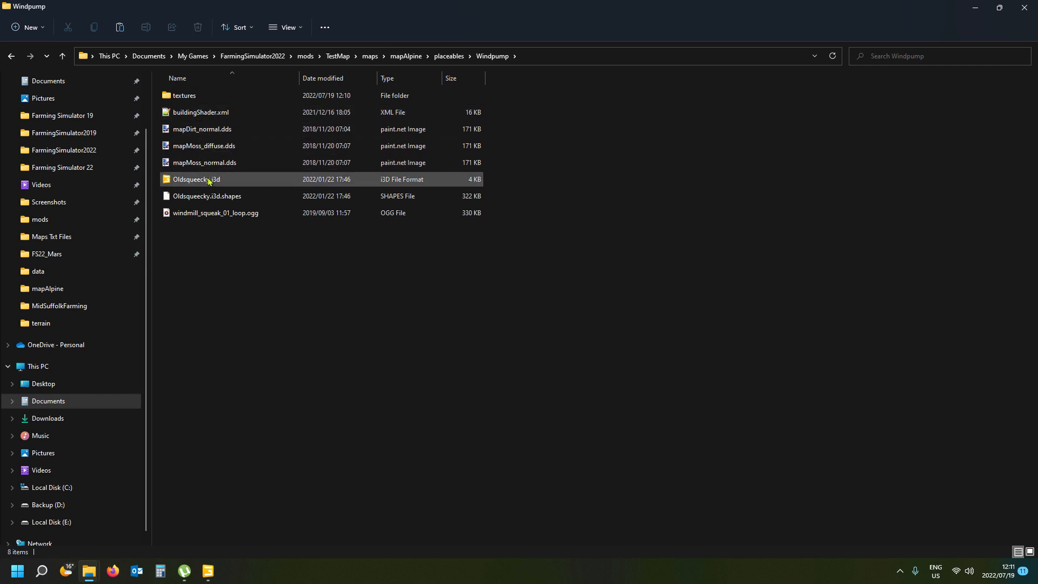
pyautogui.click(219, 216)
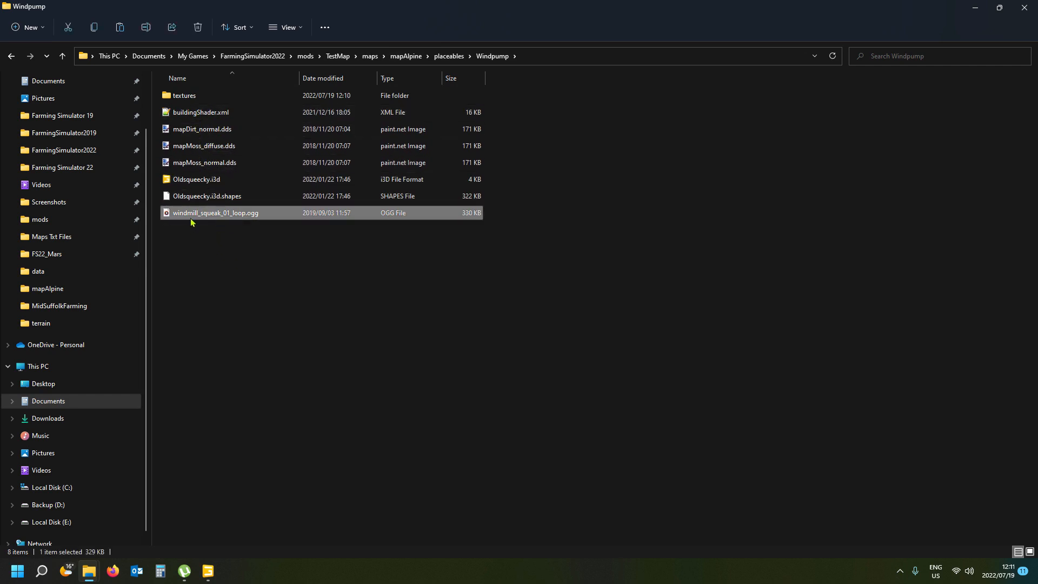
# - Return to GIANTS Editor and set the metalSqueak audio source's Range to 100
pyautogui.click(208, 571)
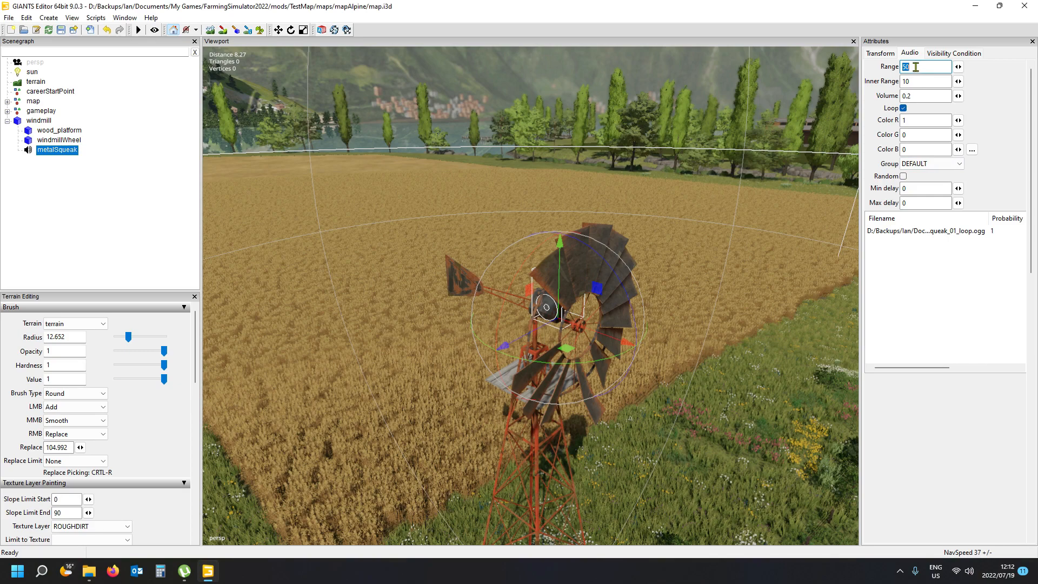
pyautogui.keyDown('alt'); pyautogui.moveTo(666, 193); pyautogui.dragTo(647, 241); pyautogui.keyUp('alt')
pyautogui.scroll(-10, 647, 241)
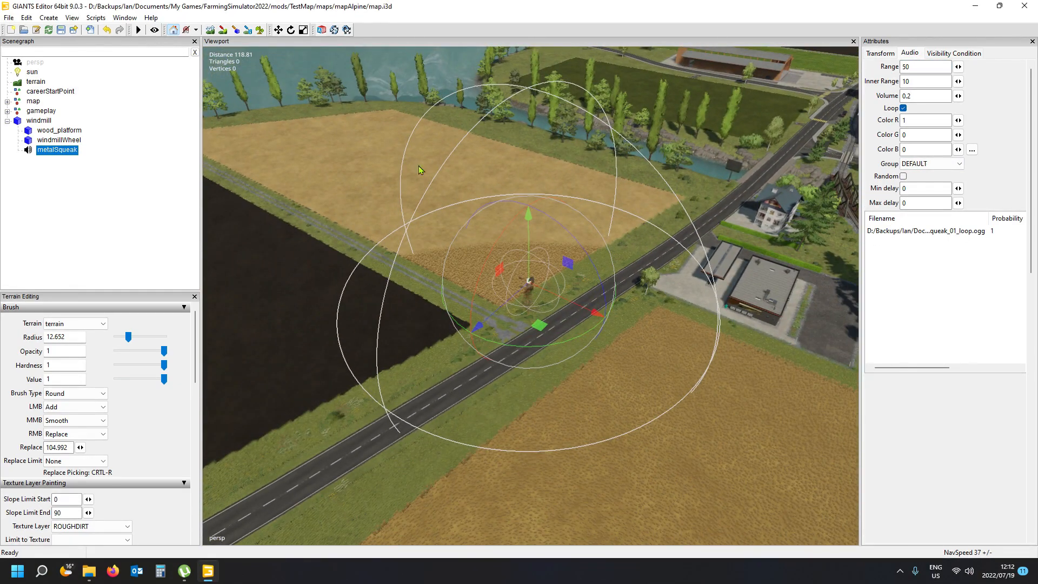
pyautogui.doubleClick(922, 66)
pyautogui.write('100')
pyautogui.press('Return')
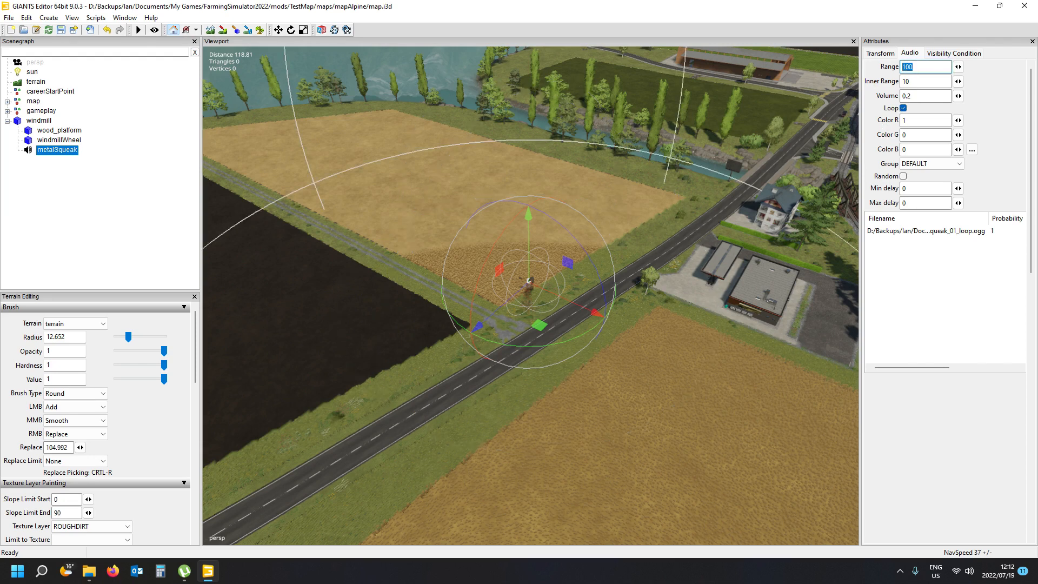
# - Examine how far the metalSqueak inner and outer range spheres reach around the windmill and neighbouring fields
pyautogui.scroll(5, 643, 252)
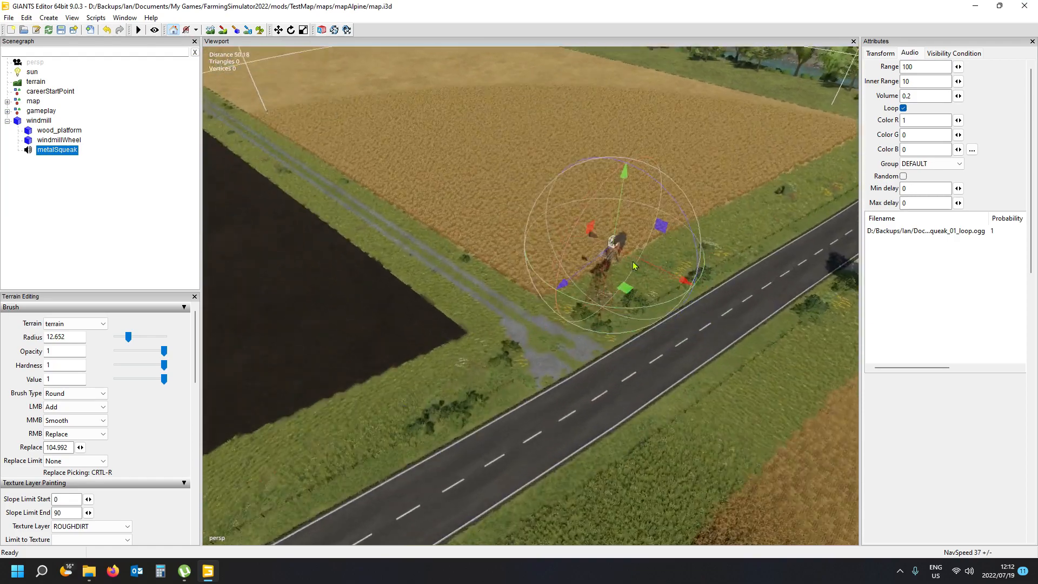
pyautogui.scroll(2, 635, 265)
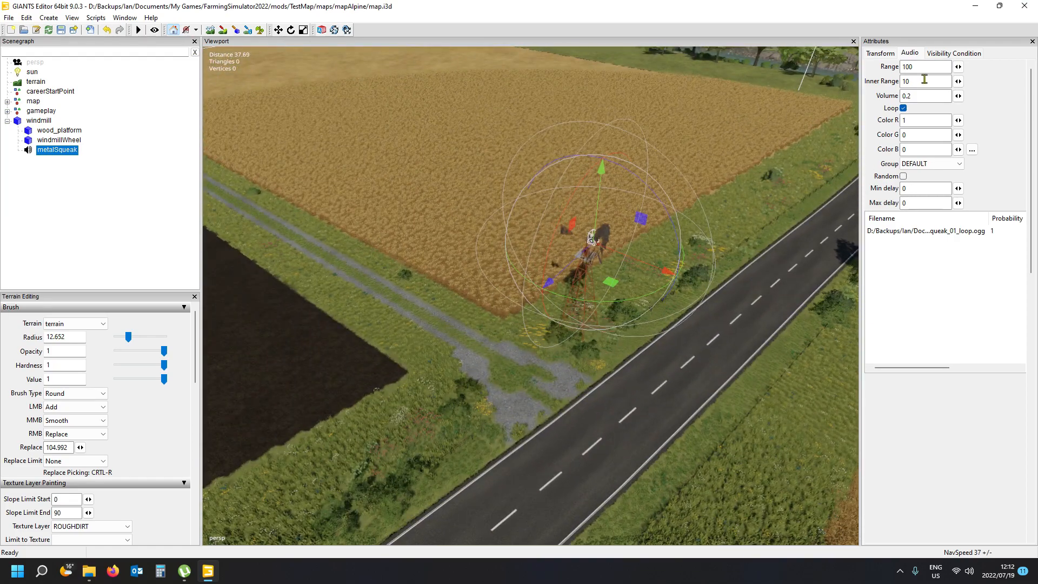
pyautogui.scroll(-2, 713, 227)
pyautogui.scroll(-9, 710, 232)
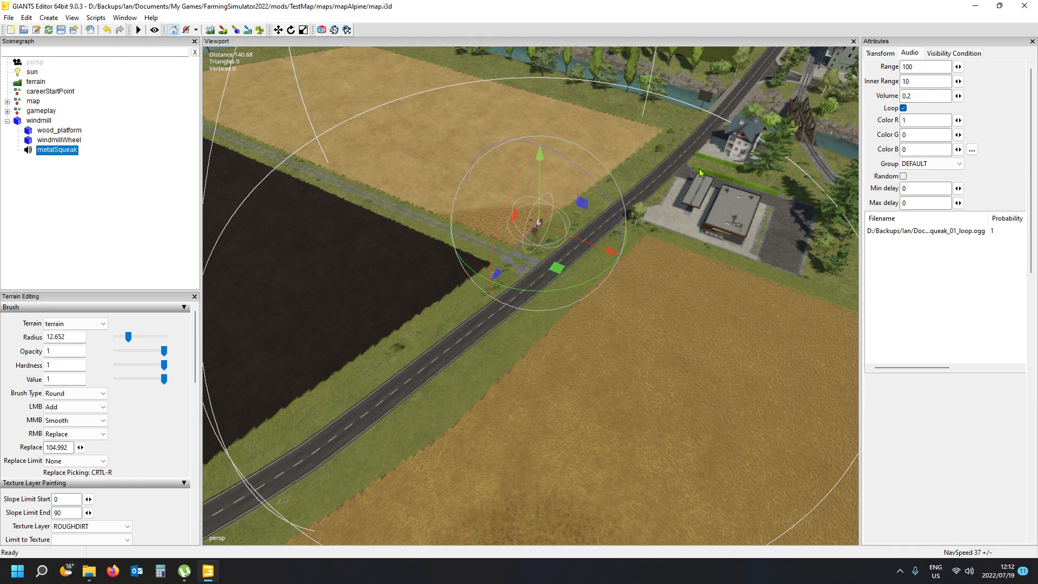
pyautogui.scroll(-5, 706, 172)
pyautogui.scroll(5, 706, 172)
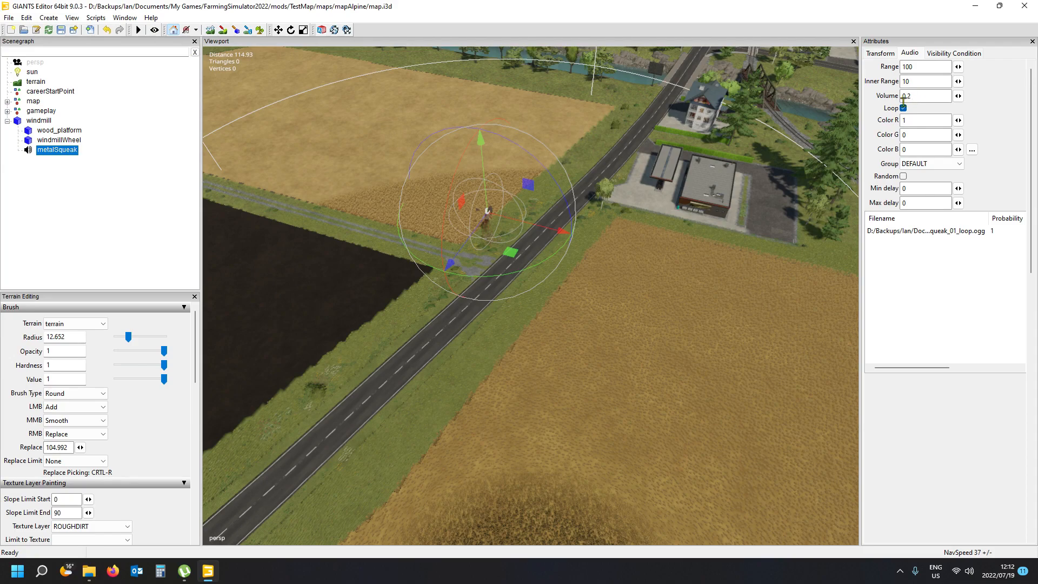
pyautogui.moveTo(718, 146)
pyautogui.keyDown('alt'); pyautogui.mouseDown()
pyautogui.moveTo(654, 200)
pyautogui.moveTo(679, 168)
pyautogui.moveTo(735, 135)
pyautogui.moveTo(707, 144)
pyautogui.mouseUp(); pyautogui.keyUp('alt')
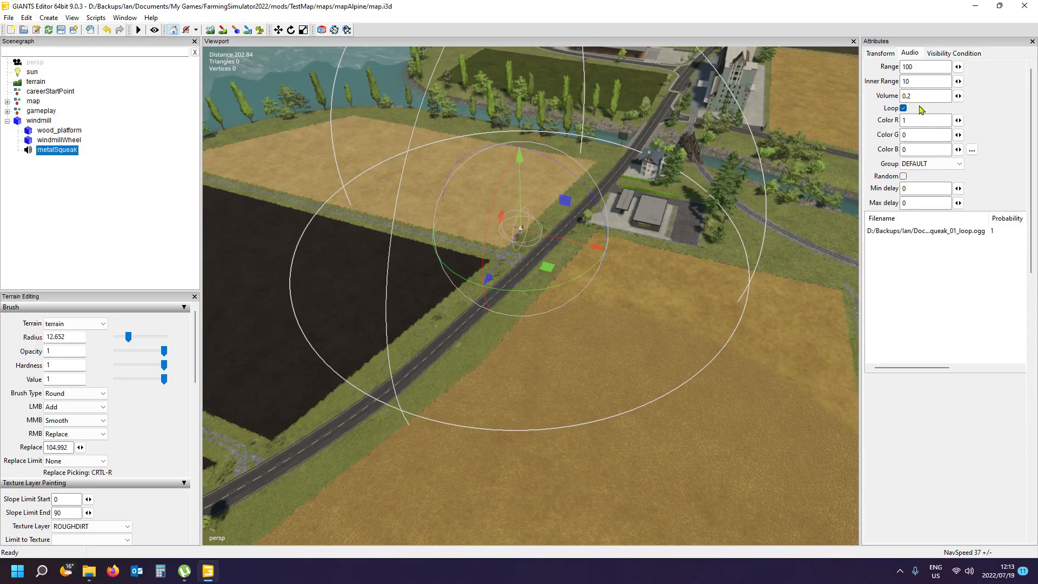
pyautogui.keyDown('alt'); pyautogui.moveTo(660, 193); pyautogui.dragTo(620, 193); pyautogui.keyUp('alt')
pyautogui.scroll(2, 620, 193)
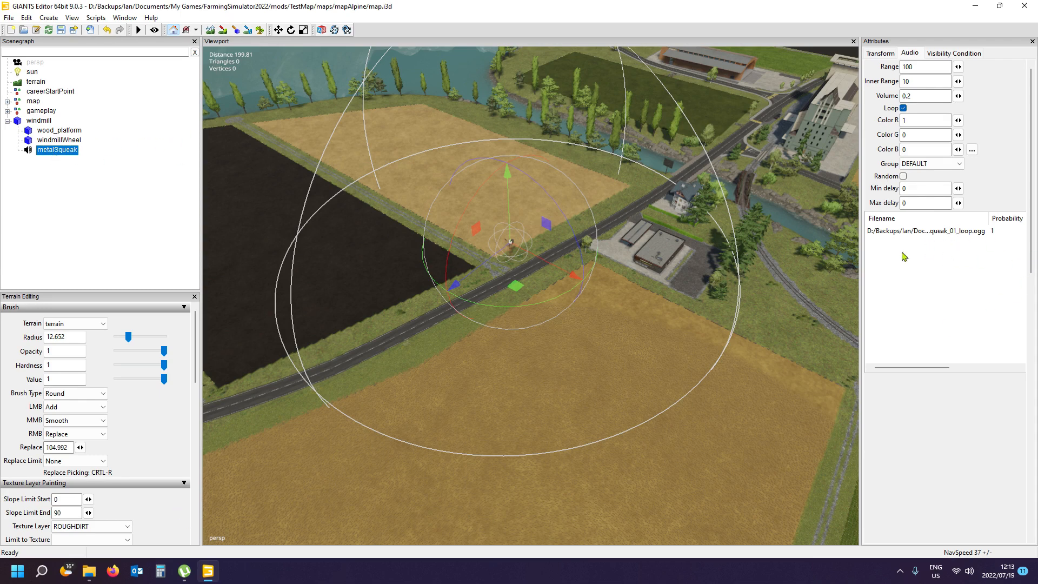
# - Switch to File Explorer and open Oldsqueecky.i3d from the Windpump folder in Notepad++
pyautogui.moveTo(90, 572)
pyautogui.click(174, 508)
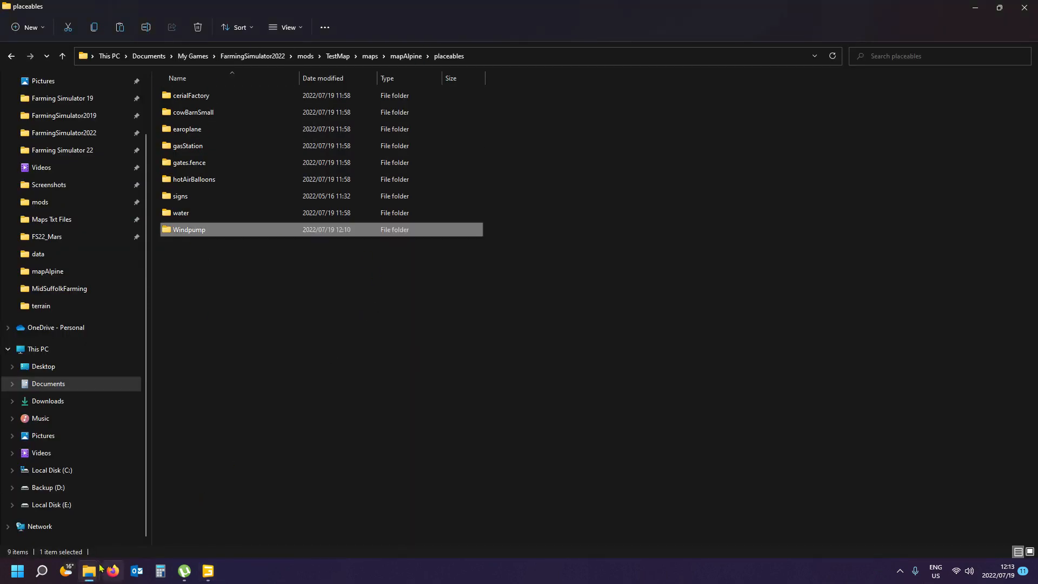
pyautogui.moveTo(89, 572)
pyautogui.click(57, 518)
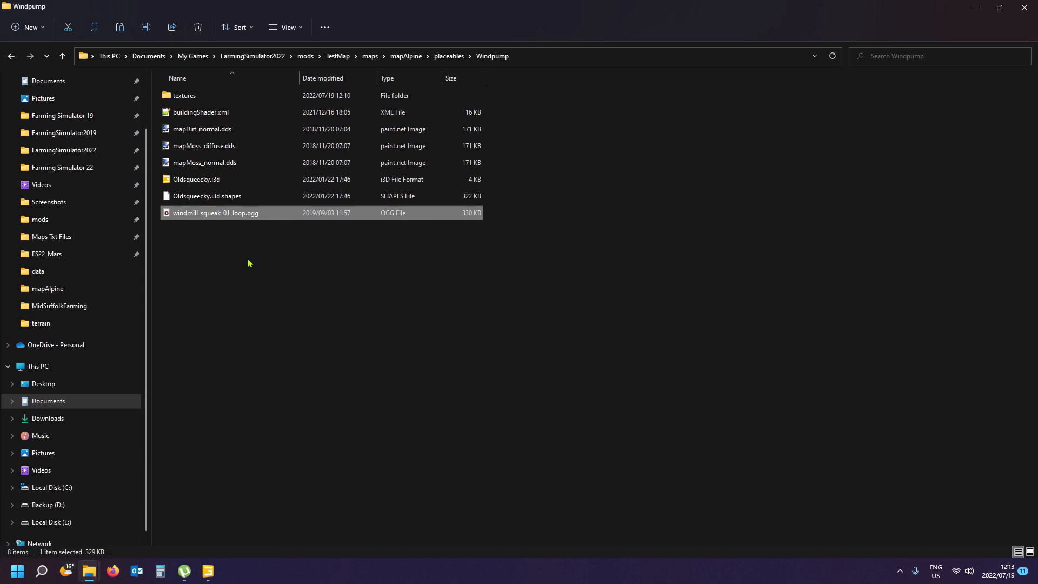
pyautogui.click(200, 184)
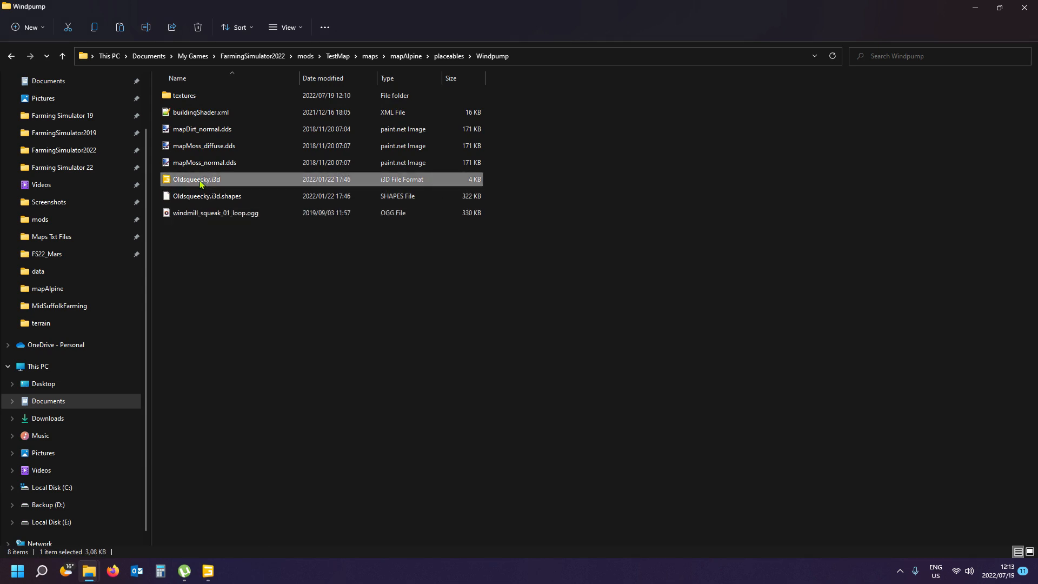
pyautogui.rightClick(201, 184)
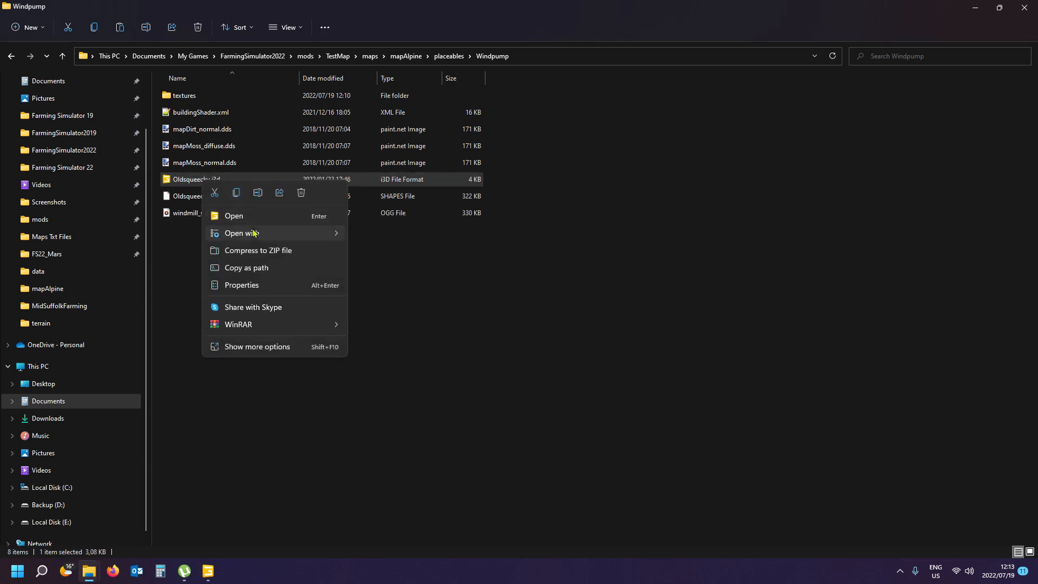
pyautogui.moveTo(265, 239)
pyautogui.click(402, 237)
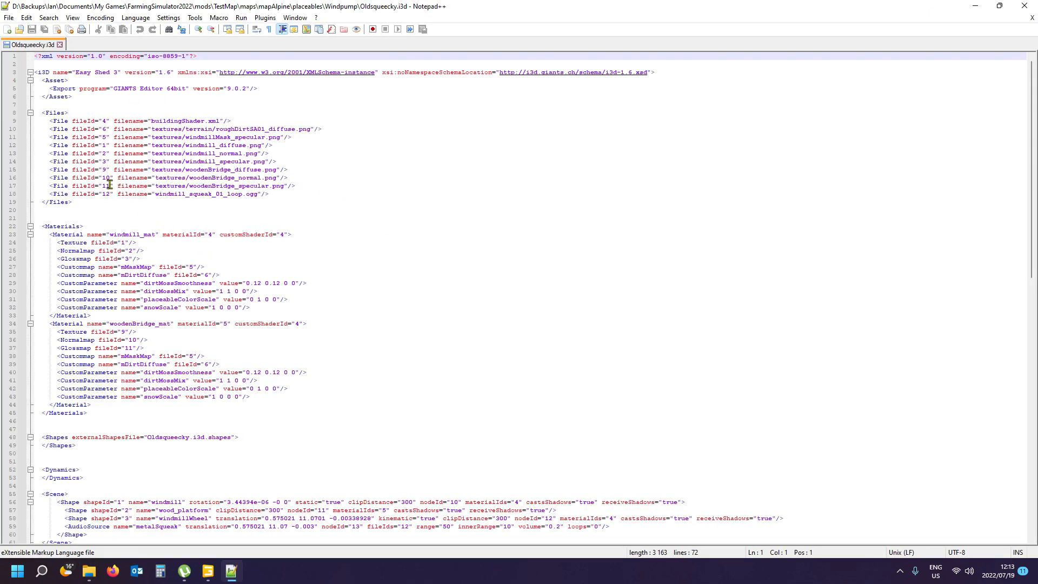
# - Read the file references and the metalSqueak AudioSource entry in Oldsqueecky.i3d, and close the file and Notepad++
pyautogui.scroll(-7, 148, 232)
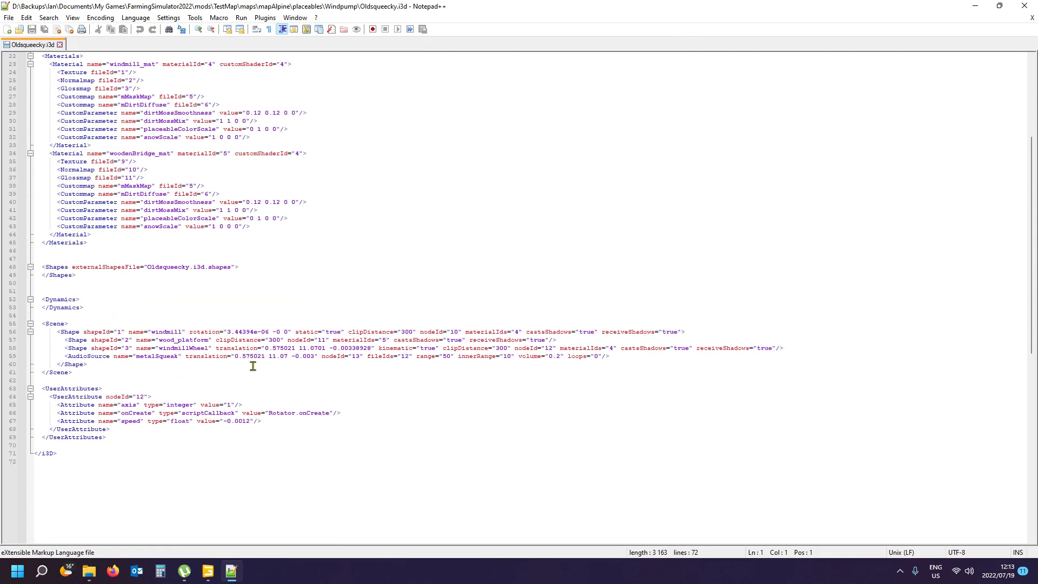
pyautogui.scroll(3, 251, 363)
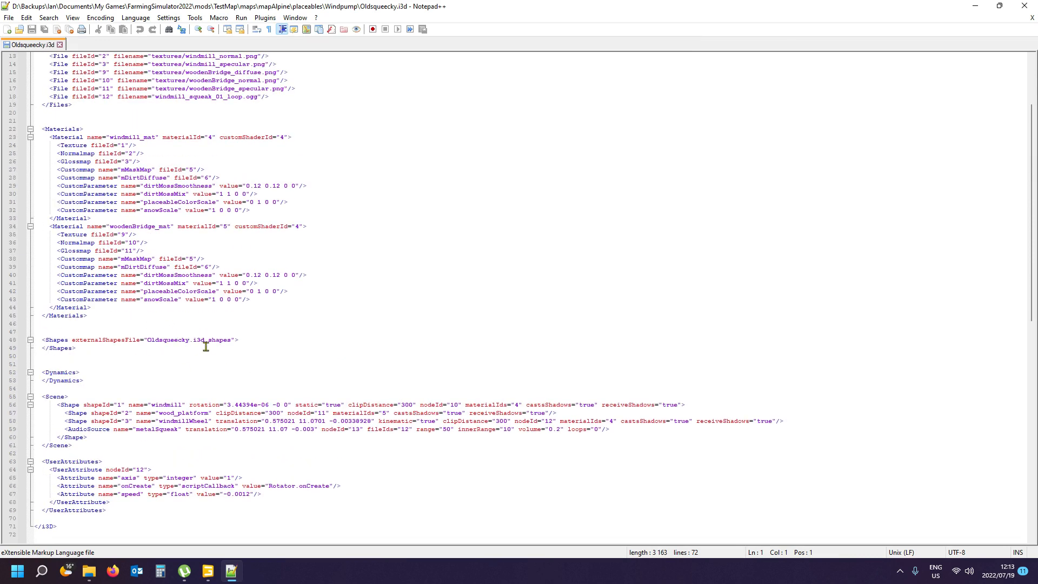
pyautogui.scroll(1, 154, 323)
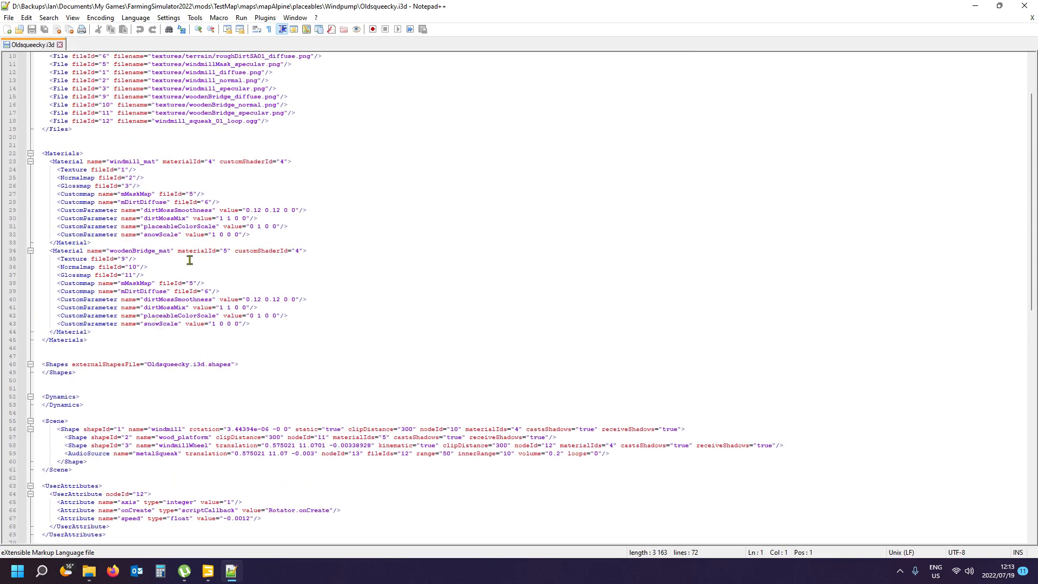
pyautogui.scroll(3, 190, 262)
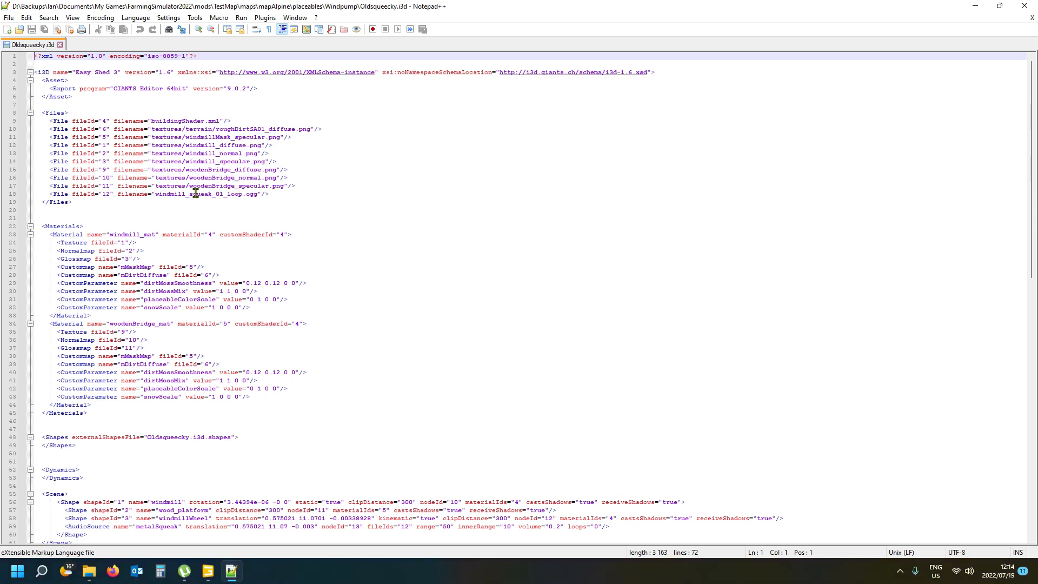
pyautogui.click(1032, 20)
pyautogui.click(1025, 6)
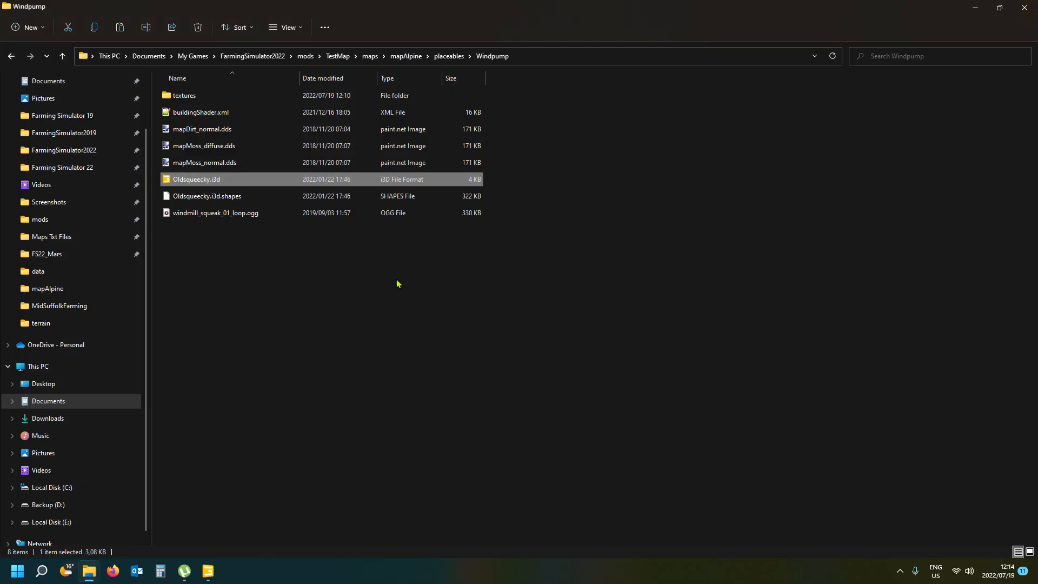
# - Switch back to GIANTS Editor, deselect metalSqueak and collapse the windmill in the Scenegraph
pyautogui.moveTo(208, 571)
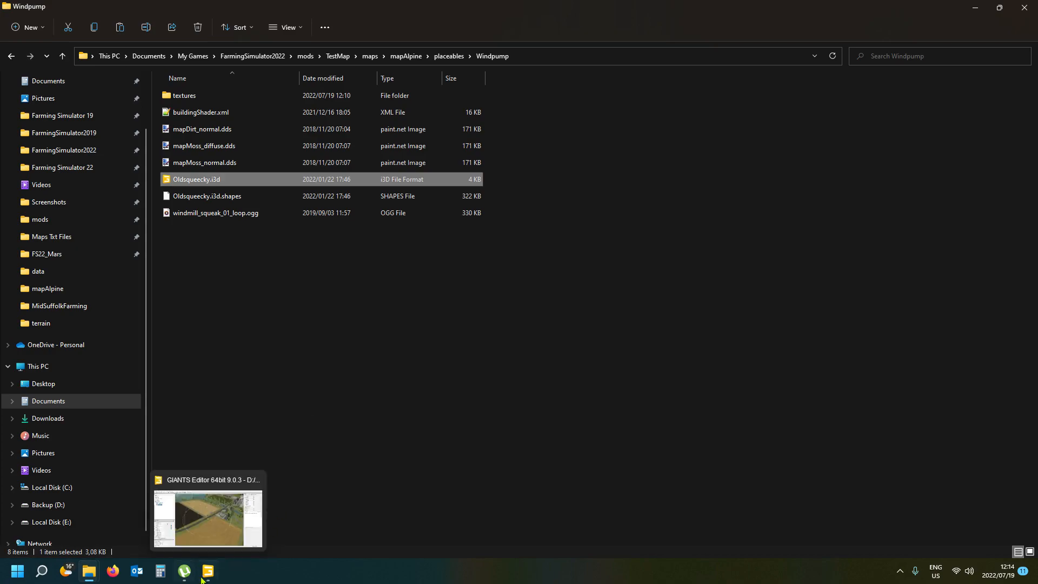
pyautogui.click(216, 535)
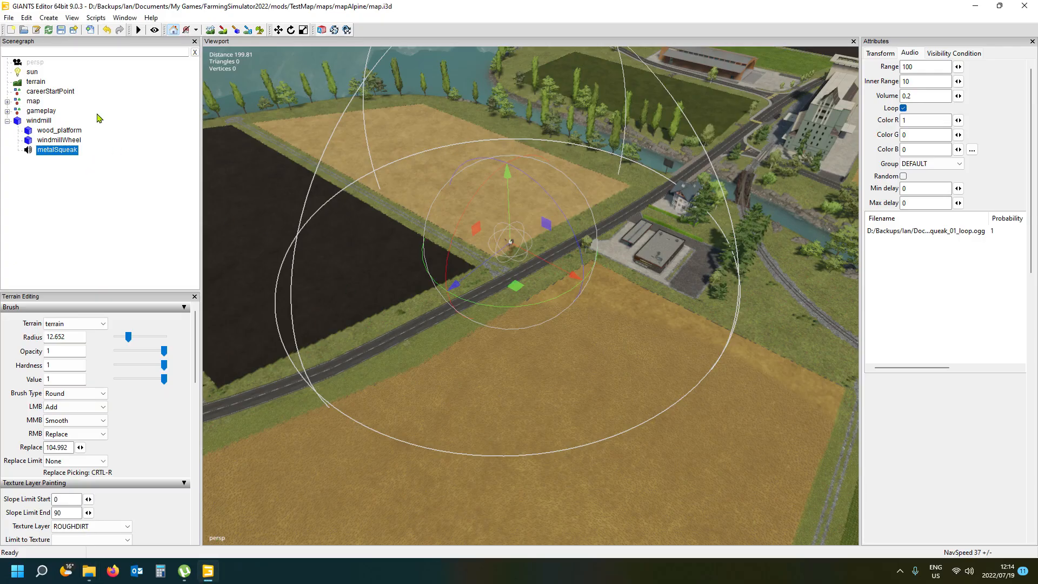
pyautogui.click(113, 101)
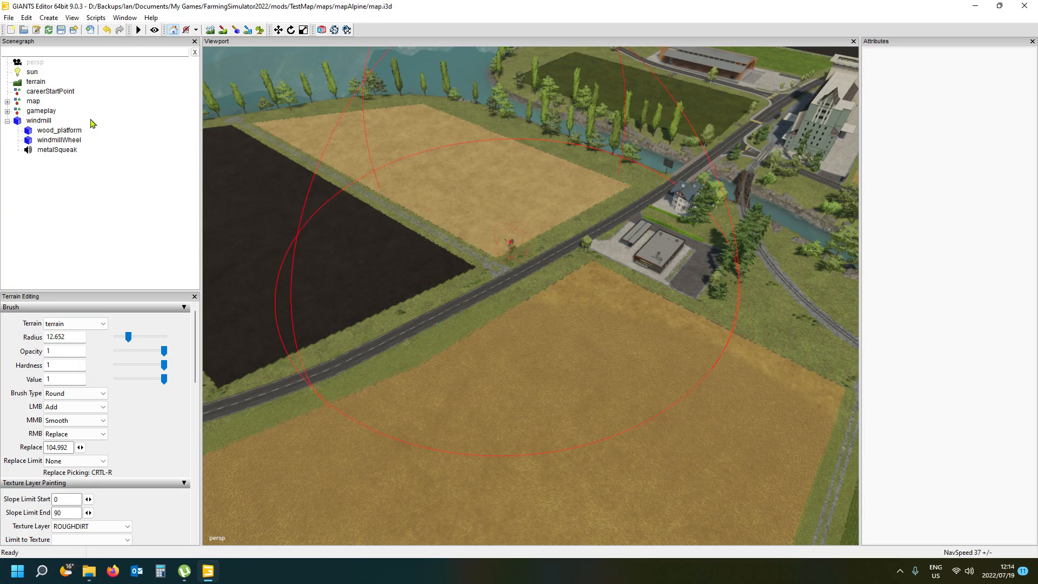
pyautogui.click(8, 121)
# - Examine the windmill's audio range circles from across the surrounding fields, and briefly play and stop the scene
pyautogui.keyDown('alt'); pyautogui.moveTo(544, 272); pyautogui.dragTo(569, 283); pyautogui.keyUp('alt')
pyautogui.scroll(-3, 562, 286)
pyautogui.click(72, 18)
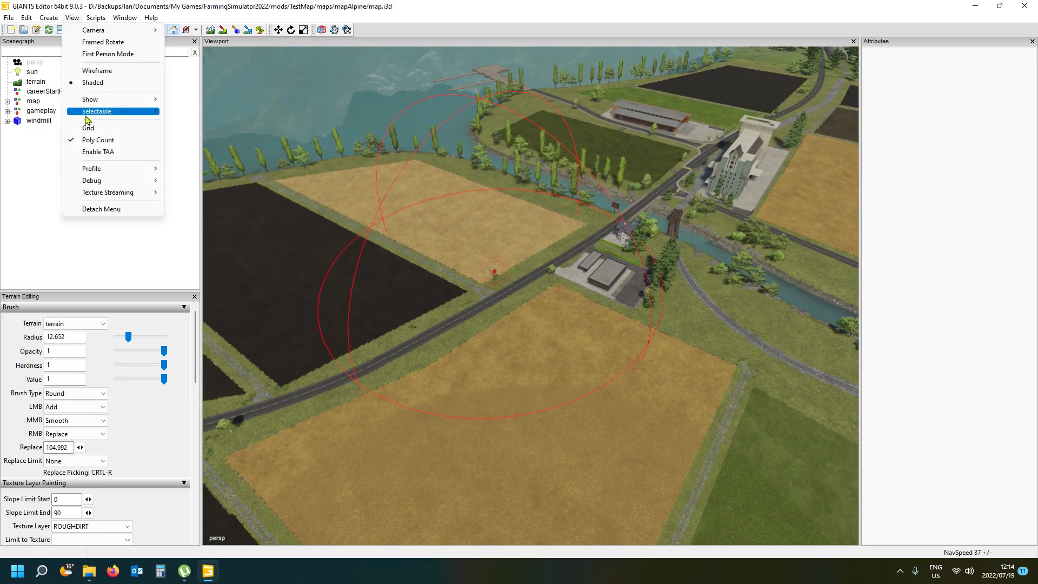
pyautogui.keyDown('alt'); pyautogui.moveTo(597, 364); pyautogui.dragTo(541, 344); pyautogui.keyUp('alt')
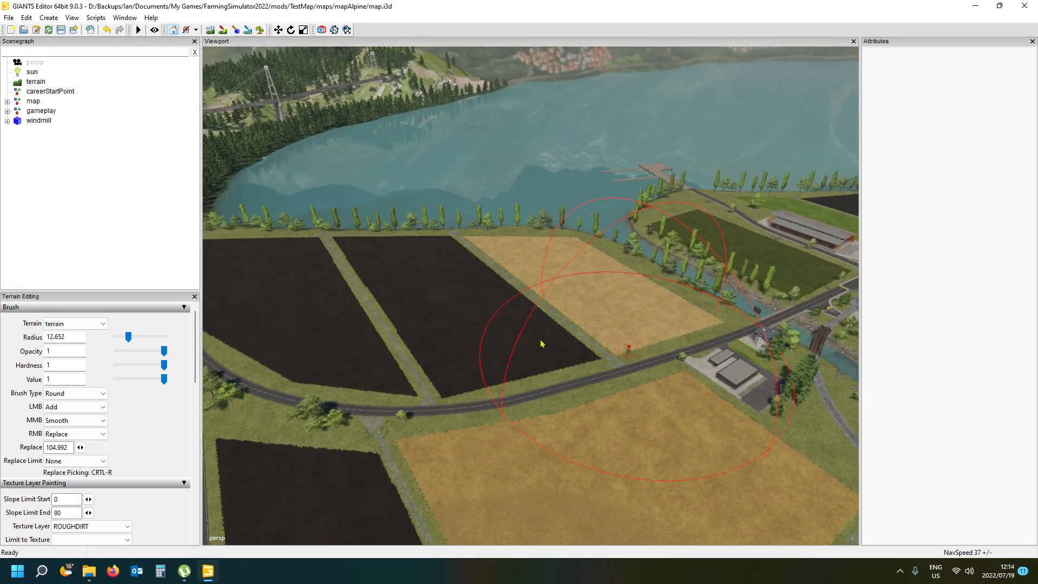
pyautogui.keyDown('alt'); pyautogui.moveTo(579, 424); pyautogui.dragTo(459, 316); pyautogui.keyUp('alt')
pyautogui.scroll(3, 725, 382)
pyautogui.scroll(4, 578, 399)
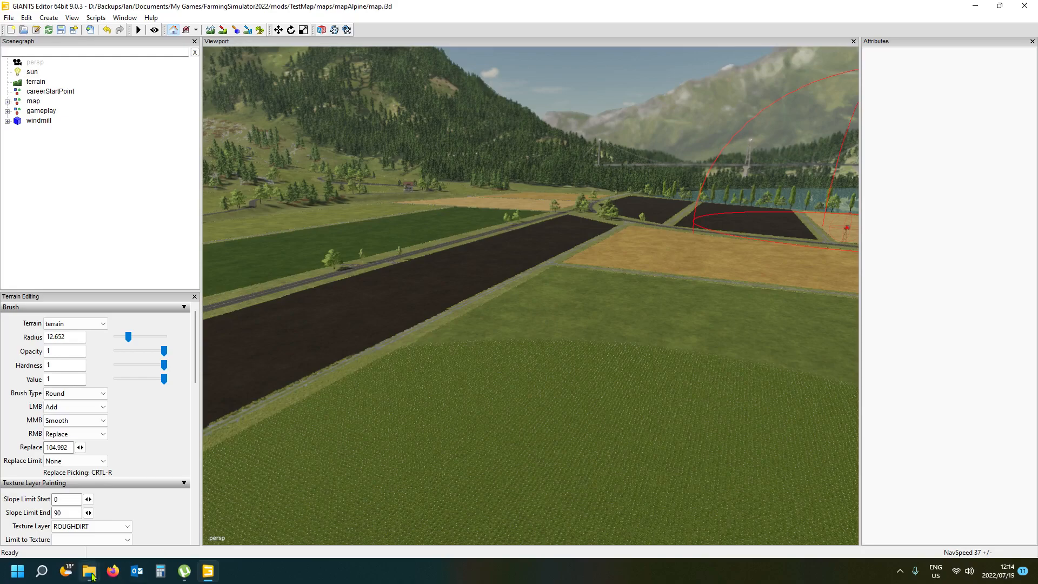
pyautogui.keyDown('alt'); pyautogui.moveTo(442, 416); pyautogui.dragTo(540, 391); pyautogui.keyUp('alt')
pyautogui.click(139, 30)
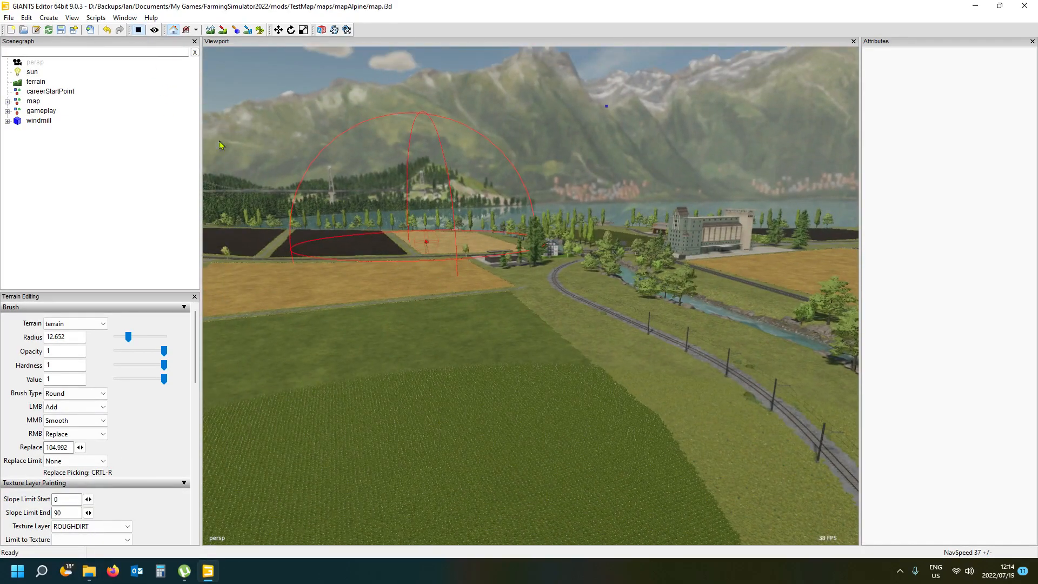
pyautogui.click(140, 33)
# - Switch to File Explorer, go up to the mapAlpine folder and open map.xml in Notepad++
pyautogui.moveTo(90, 574)
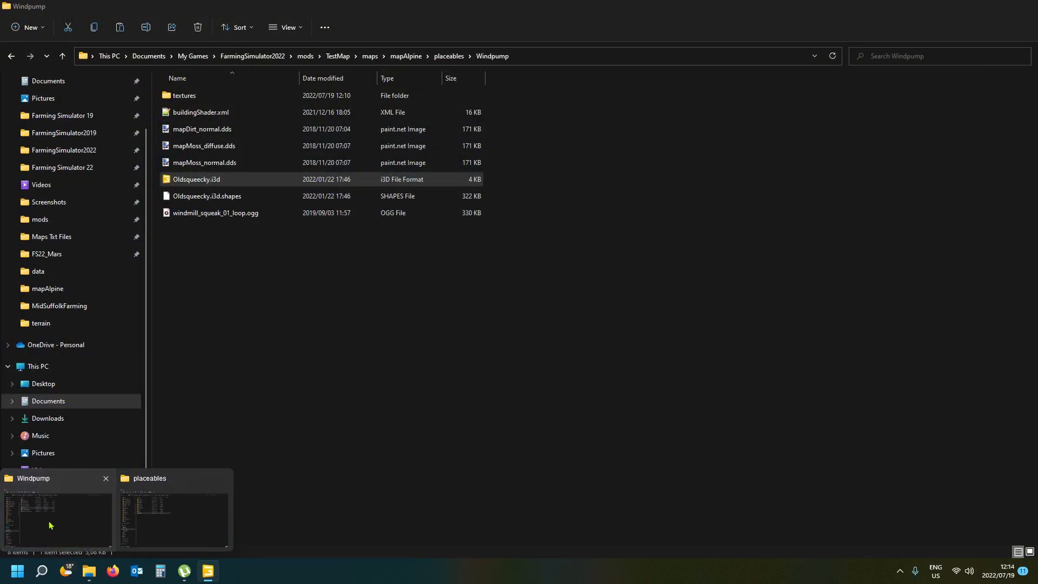
pyautogui.click(46, 522)
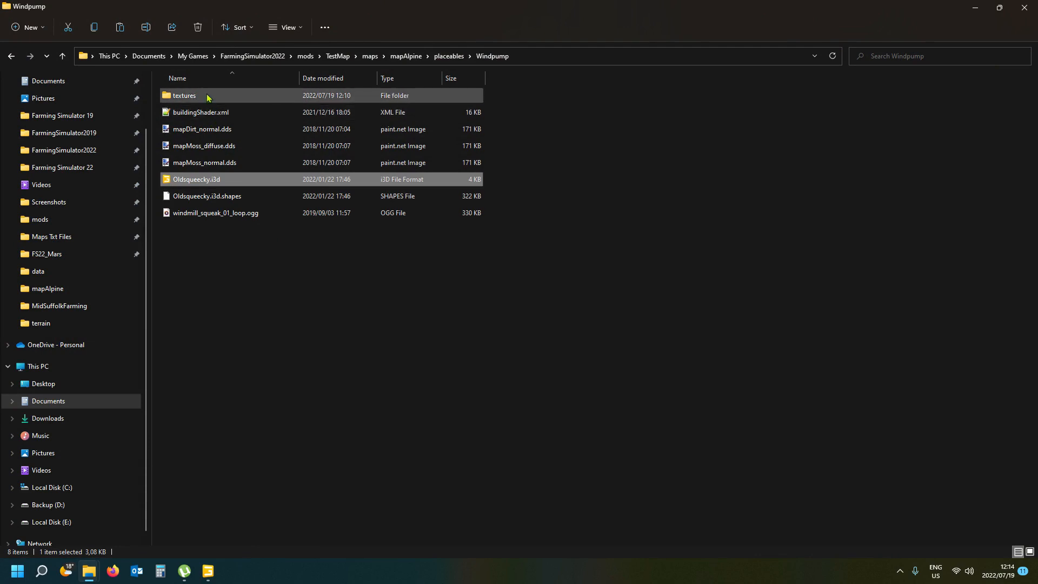
pyautogui.click(414, 59)
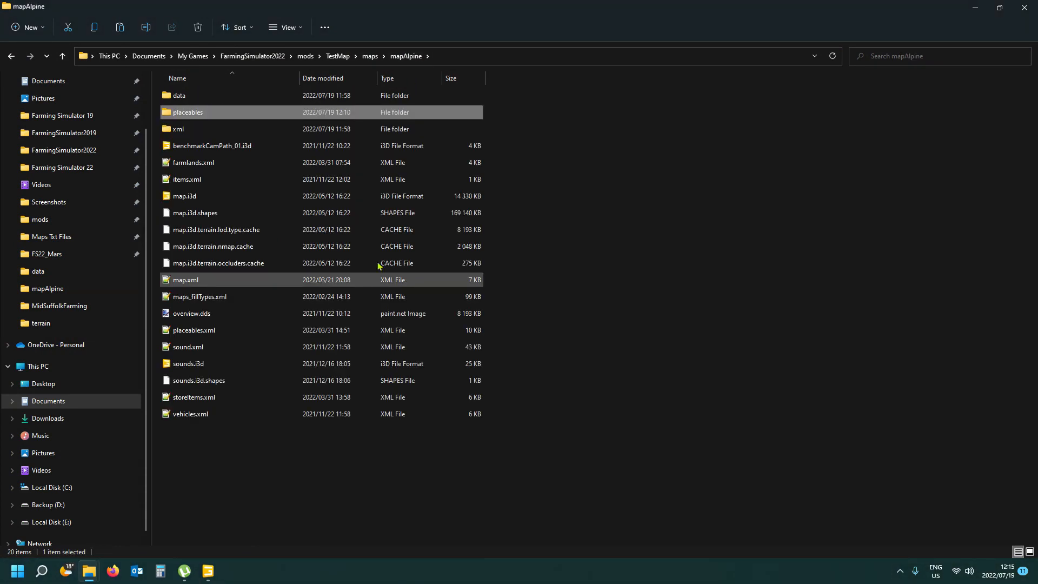
pyautogui.click(199, 384)
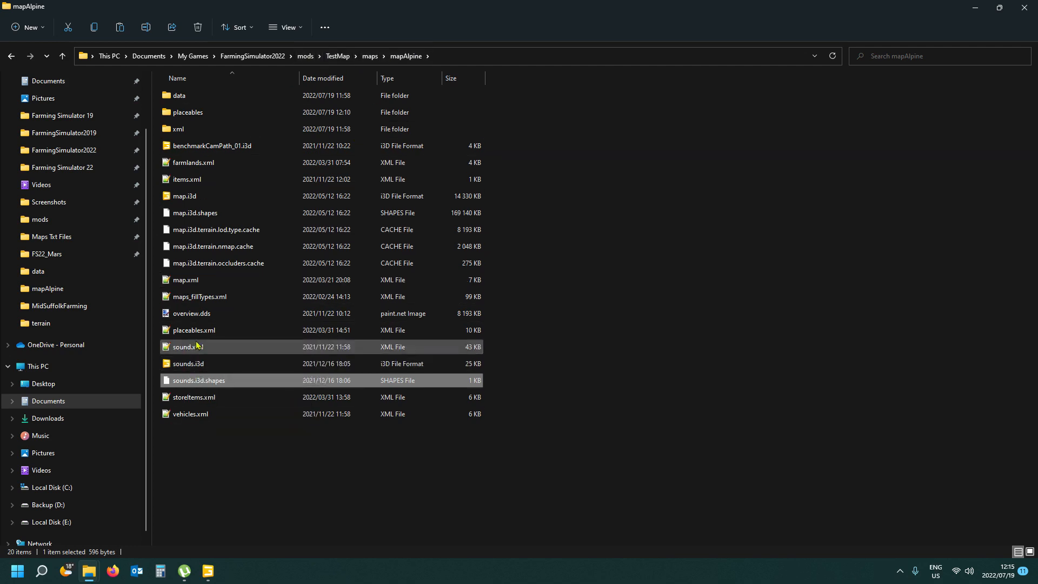
pyautogui.doubleClick(206, 285)
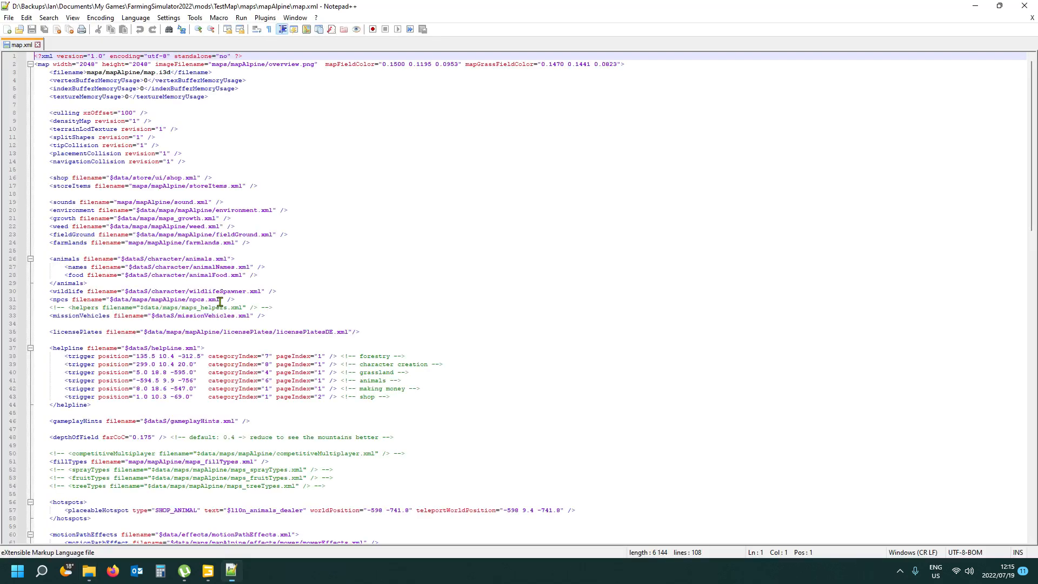
# - Check the sounds entry in map.xml against the sound files in the mapAlpine folder, and close map.xml and Notepad++
pyautogui.click(64, 202)
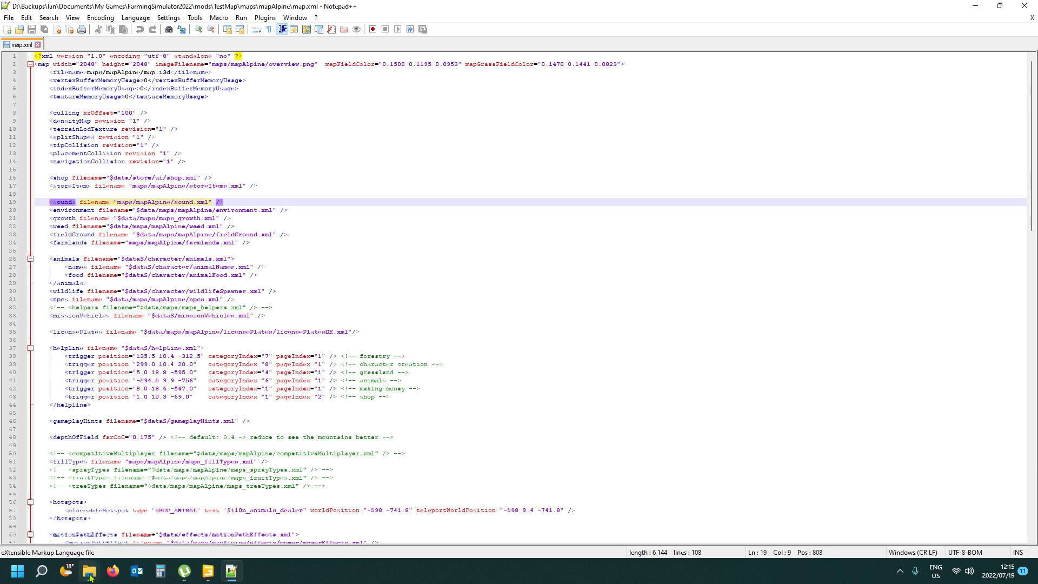
pyautogui.moveTo(89, 571)
pyautogui.click(59, 510)
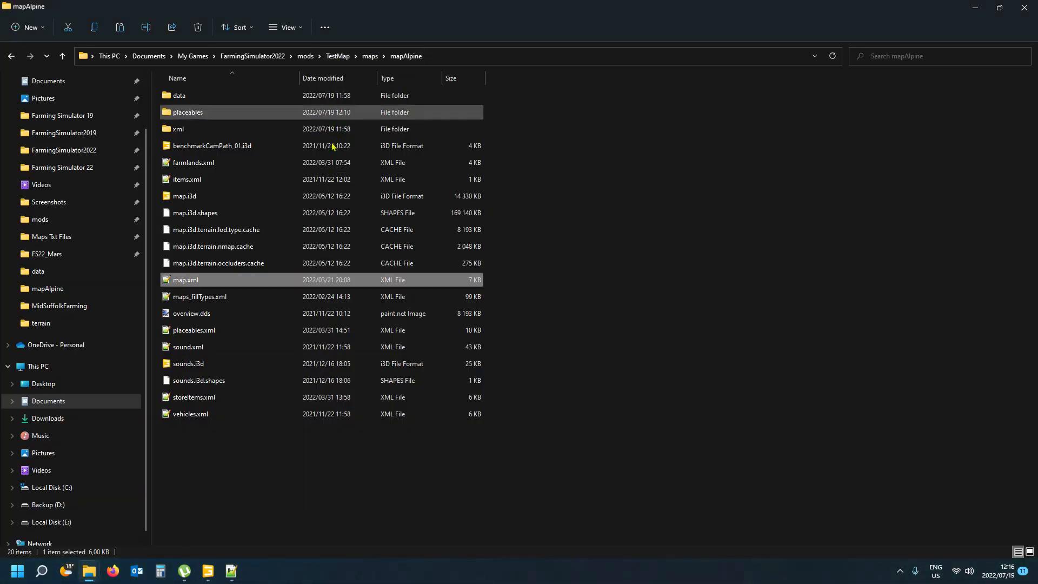
pyautogui.click(196, 369)
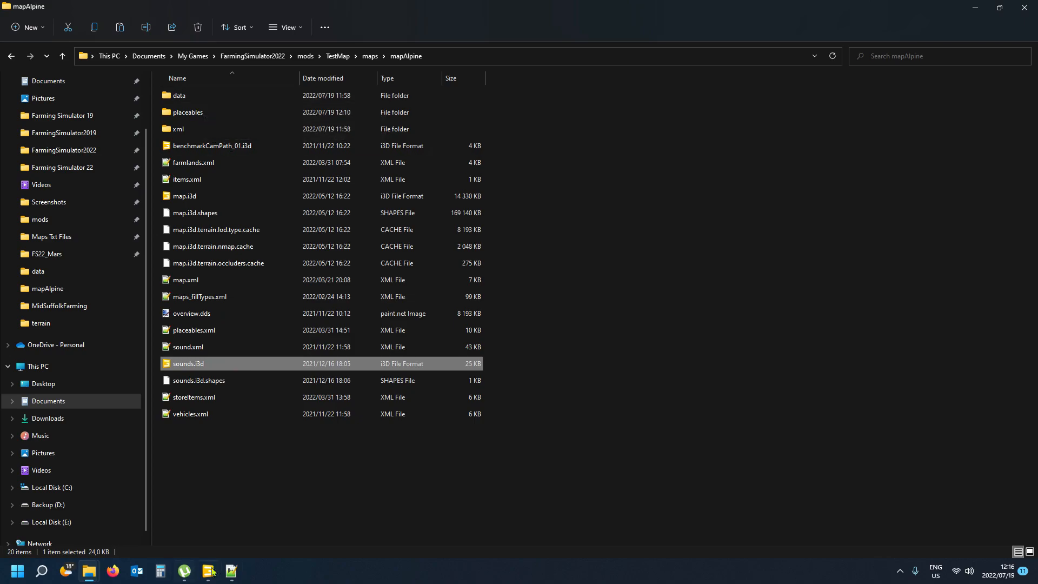
pyautogui.click(232, 571)
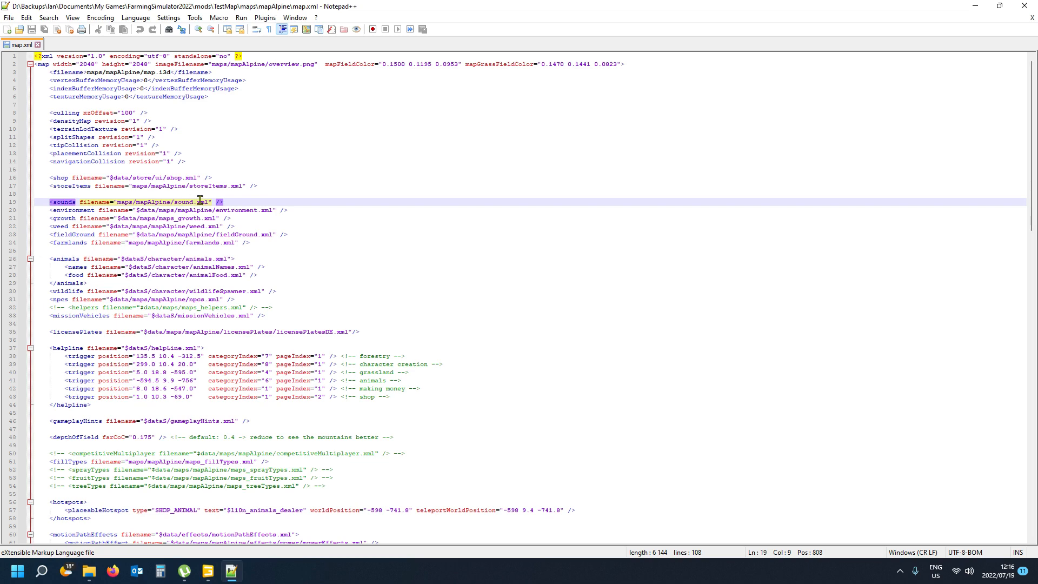
pyautogui.click(1032, 18)
pyautogui.click(1024, 5)
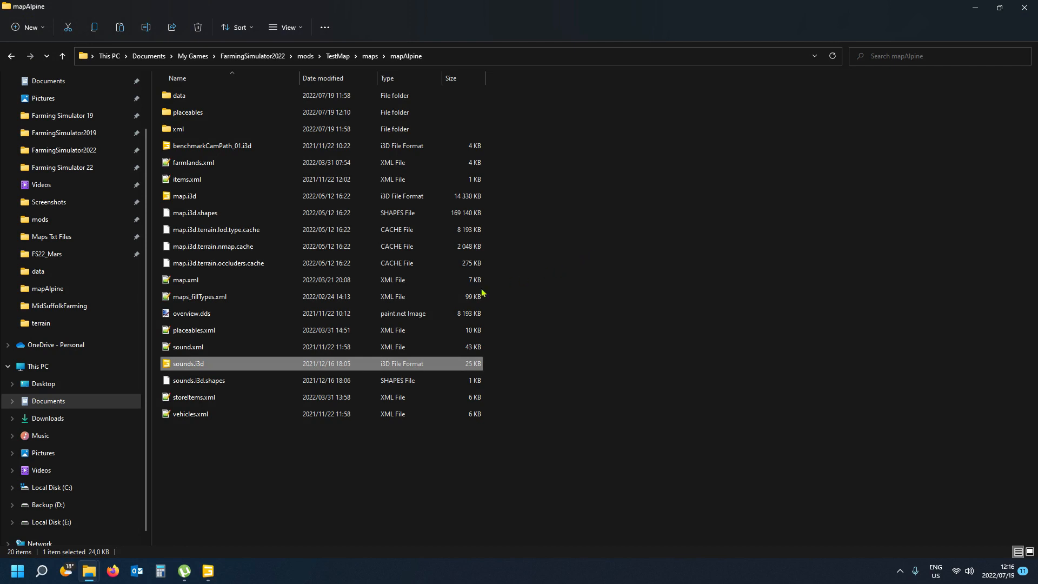
# - Open sound.xml from the mapAlpine folder and read the ambient3d reference and the ambient settings notes
pyautogui.doubleClick(215, 348)
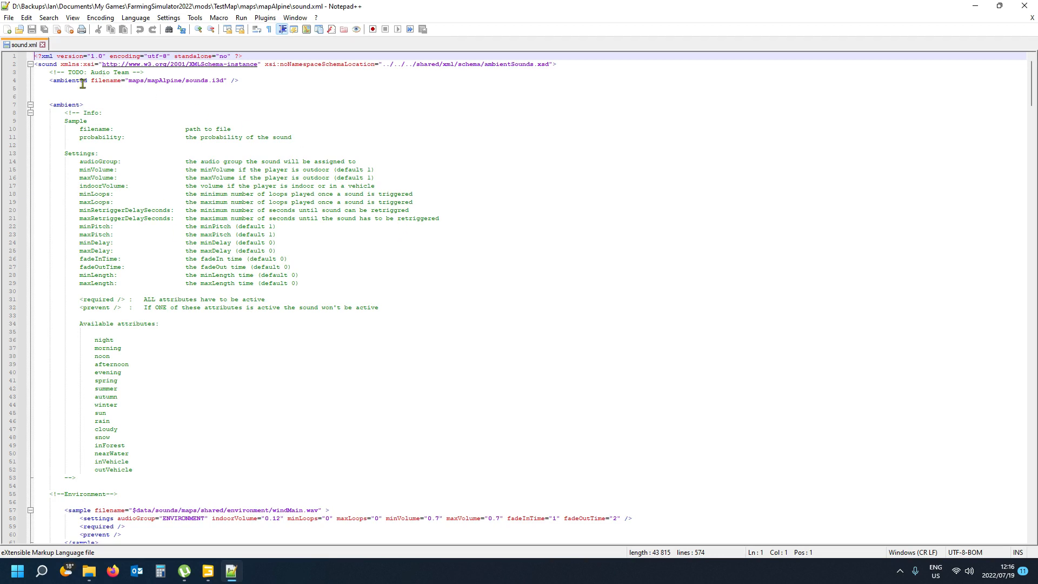
pyautogui.click(64, 106)
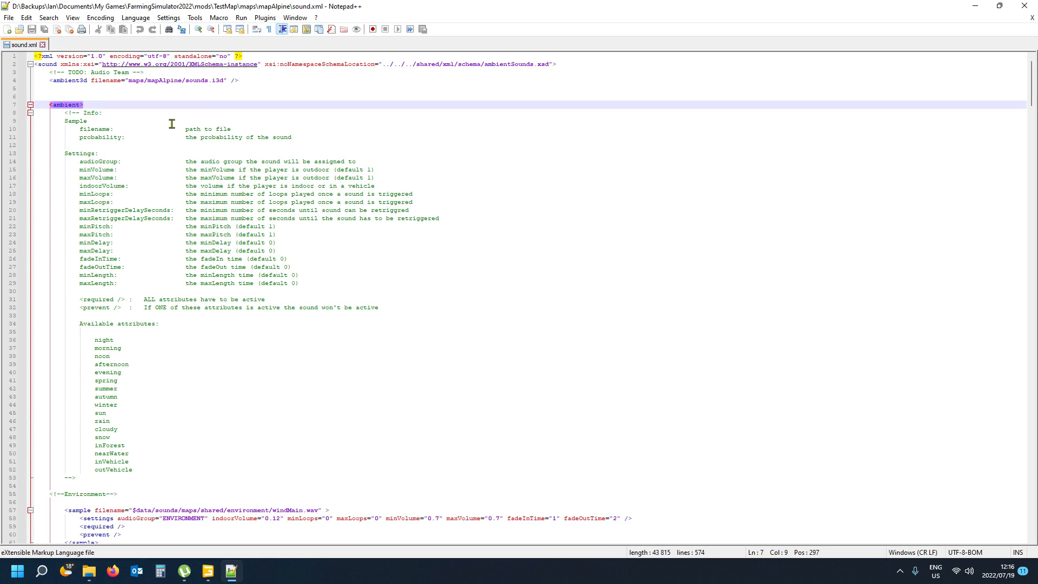
pyautogui.scroll(-3, 218, 248)
pyautogui.scroll(-7, 169, 264)
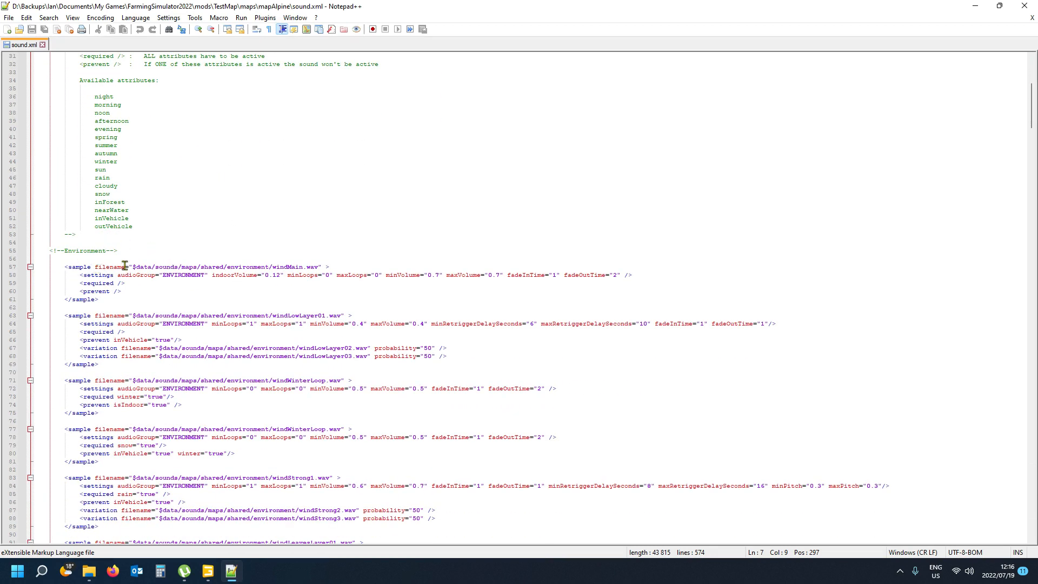
# - Examine the wind samples in the Environment section of sound.xml, from windMain to windStrong1
pyautogui.click(79, 267)
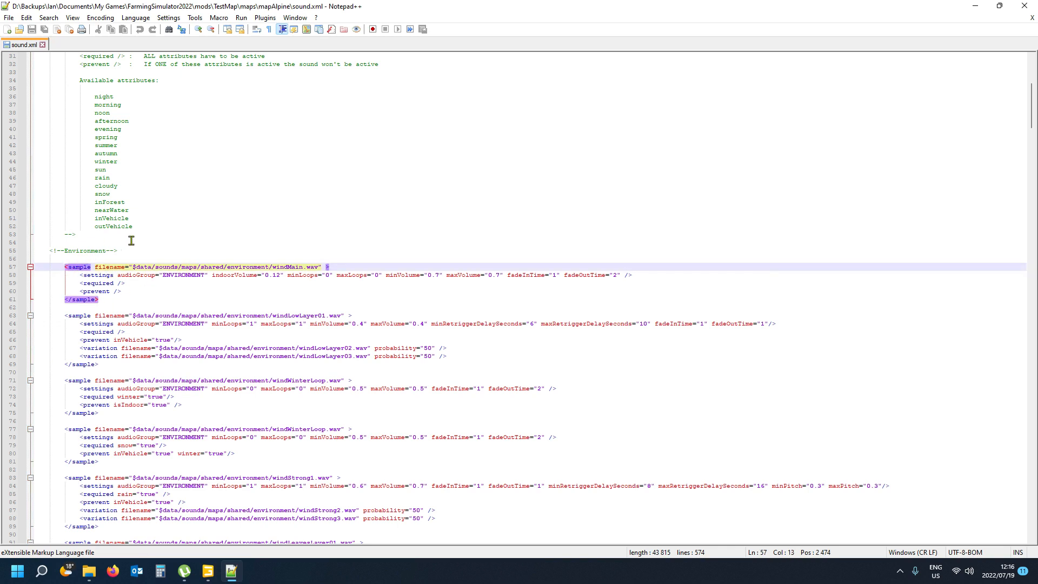
pyautogui.scroll(-2, 131, 240)
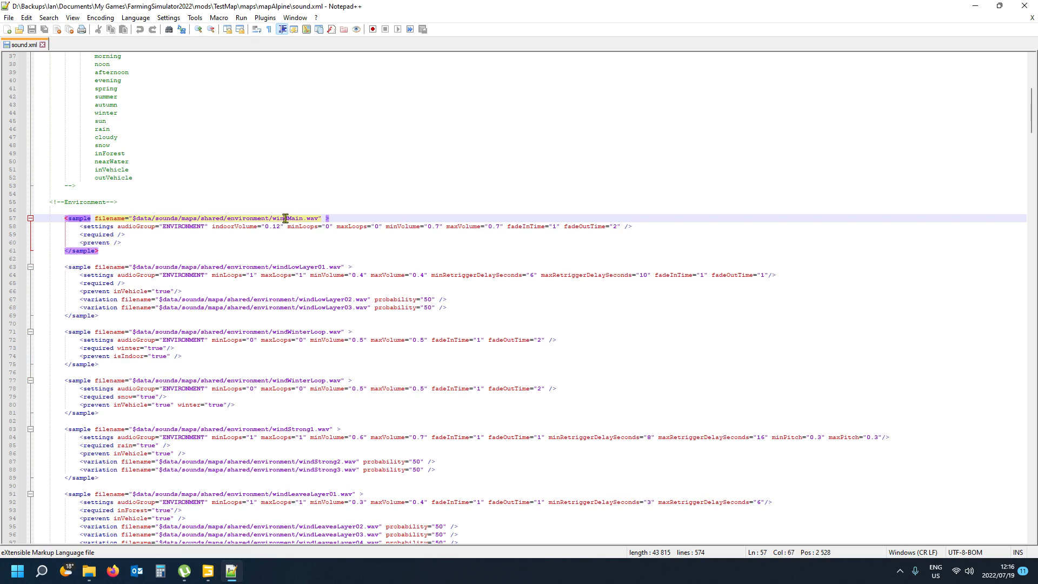
pyautogui.click(283, 267)
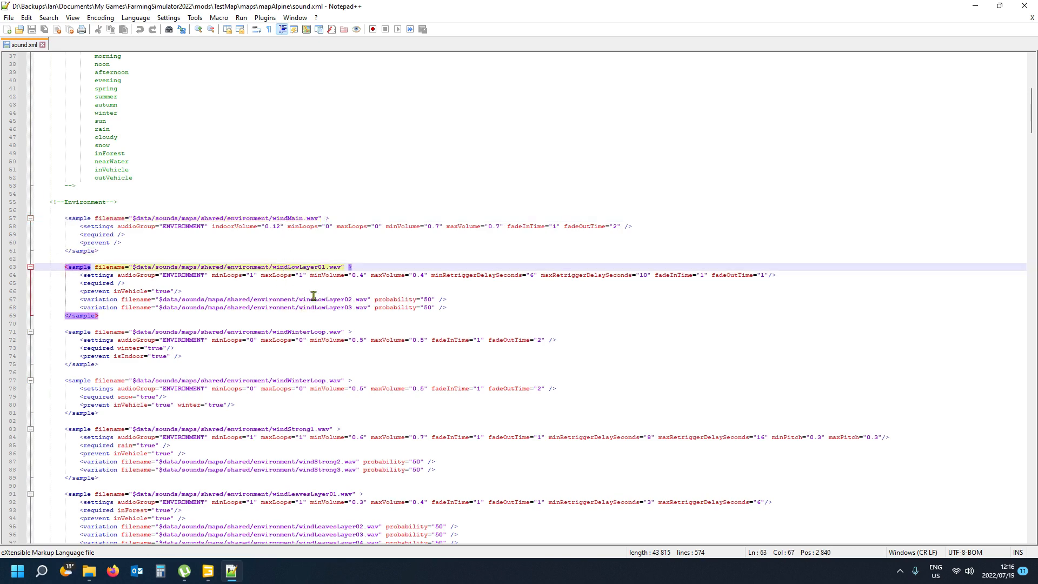
pyautogui.scroll(-3, 312, 296)
pyautogui.click(313, 258)
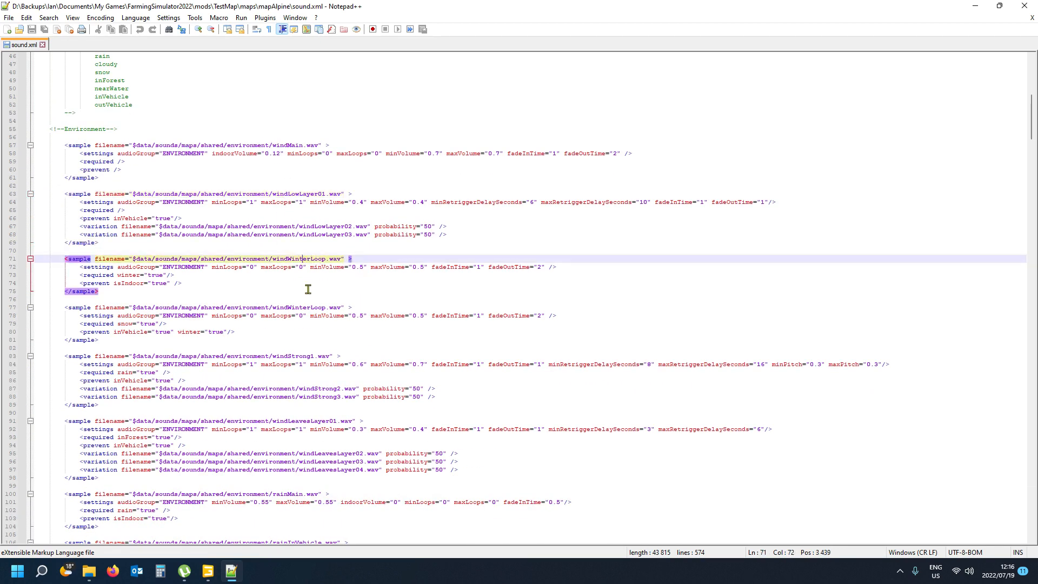
pyautogui.scroll(-1, 316, 310)
pyautogui.click(291, 330)
pyautogui.scroll(-2, 354, 329)
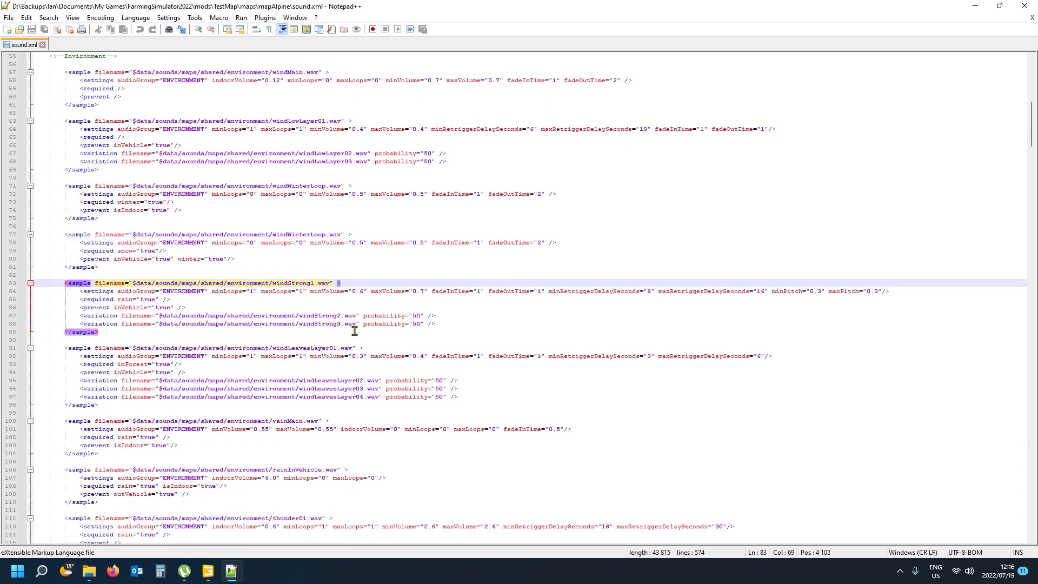
# - Examine the rain, thunder and windLeaves samples with their required and prevent conditions, down to the FAUNA section
pyautogui.scroll(-2, 350, 361)
pyautogui.scroll(-1, 314, 357)
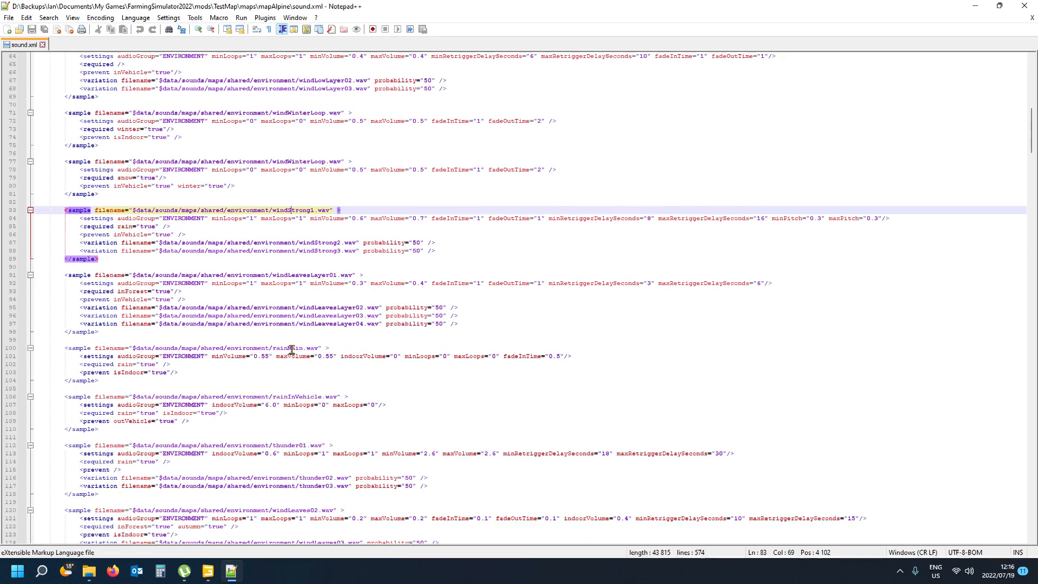
pyautogui.click(288, 348)
pyautogui.scroll(-4, 381, 344)
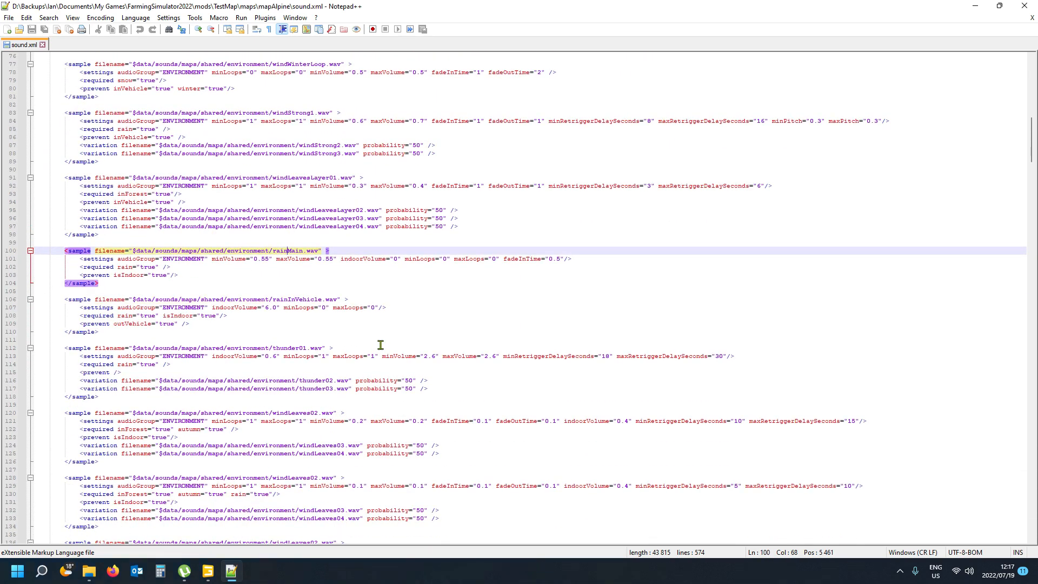
pyautogui.click(295, 299)
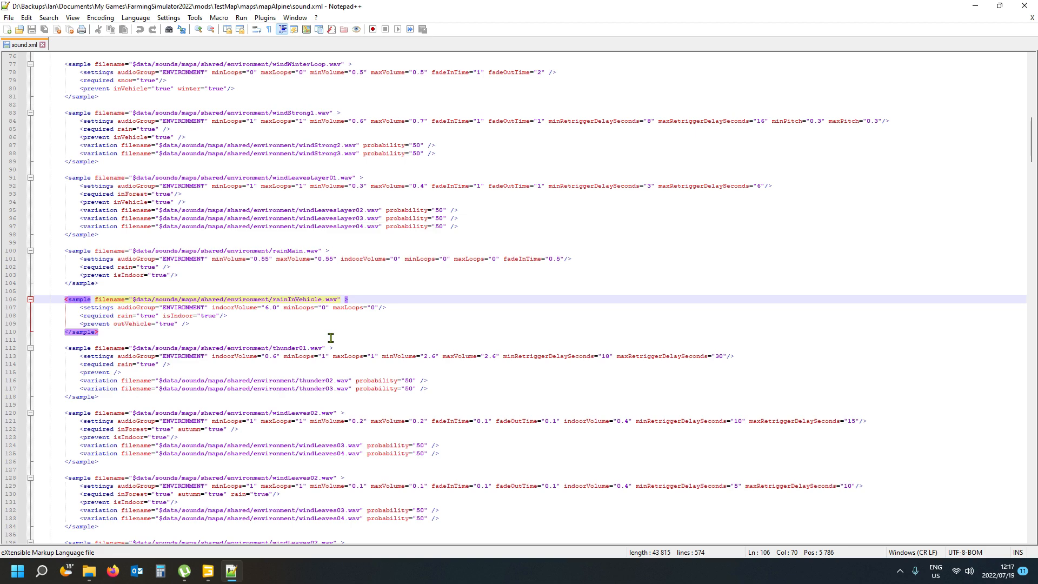
pyautogui.scroll(-1, 353, 346)
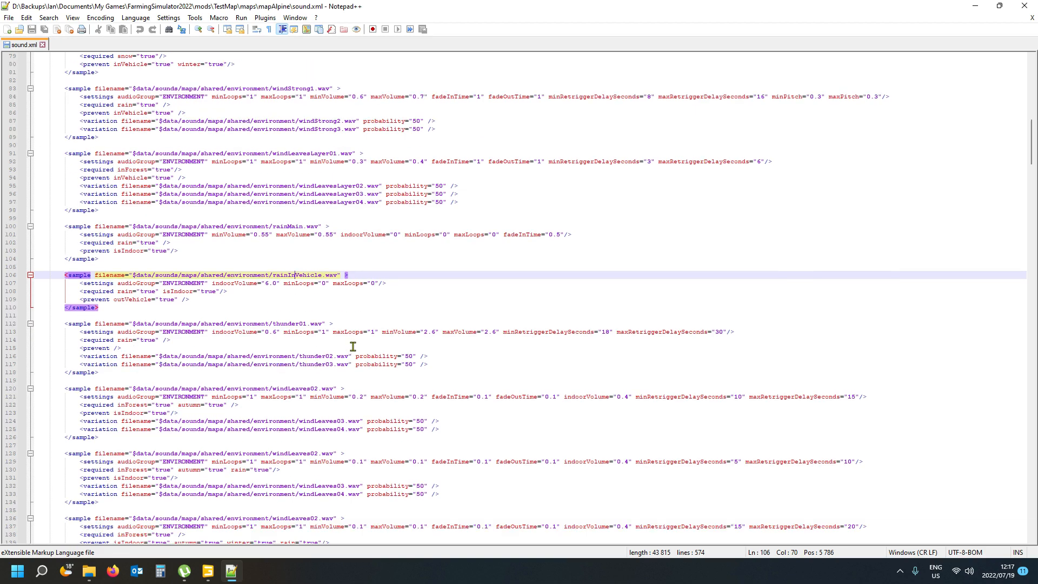
pyautogui.scroll(-5, 352, 346)
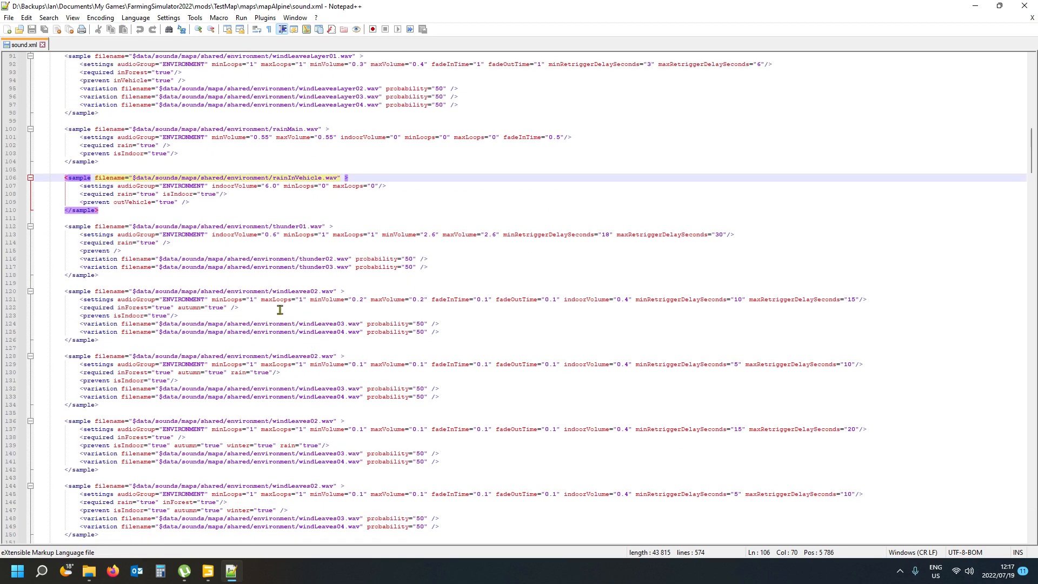
pyautogui.scroll(-1, 357, 331)
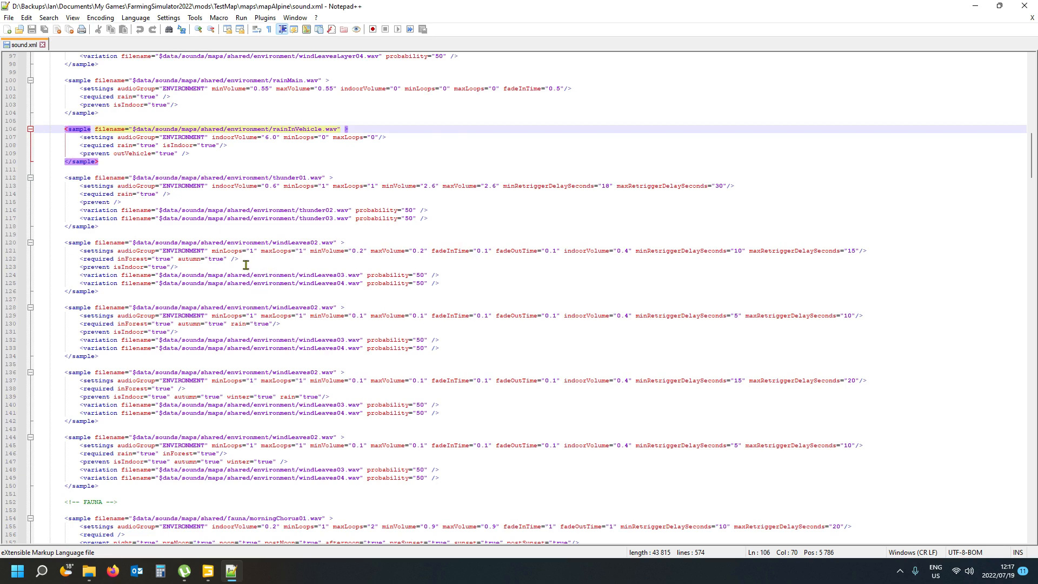
pyautogui.scroll(3, 243, 267)
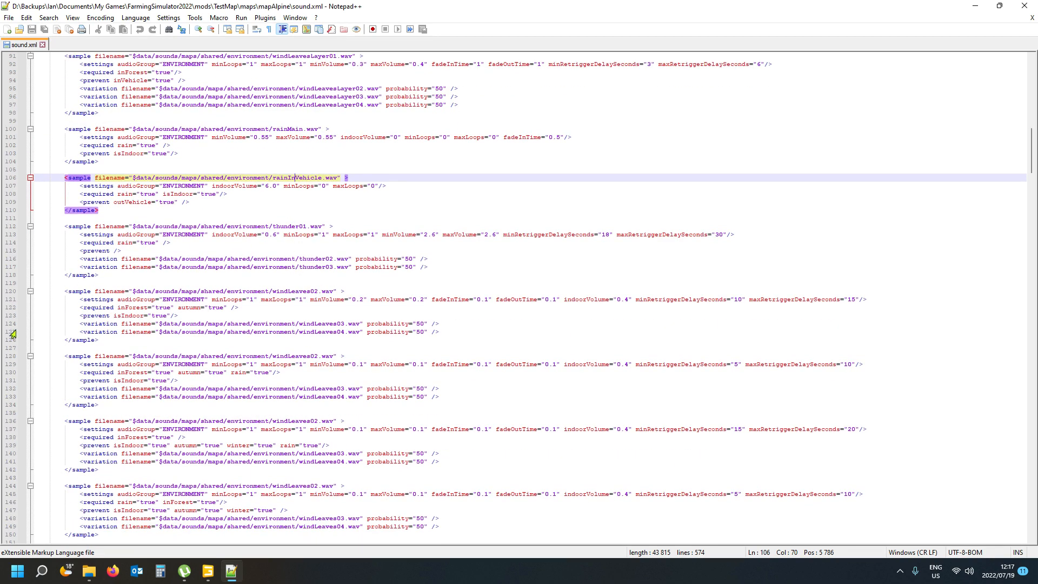
pyautogui.scroll(-2, 250, 312)
pyautogui.scroll(-11, 251, 312)
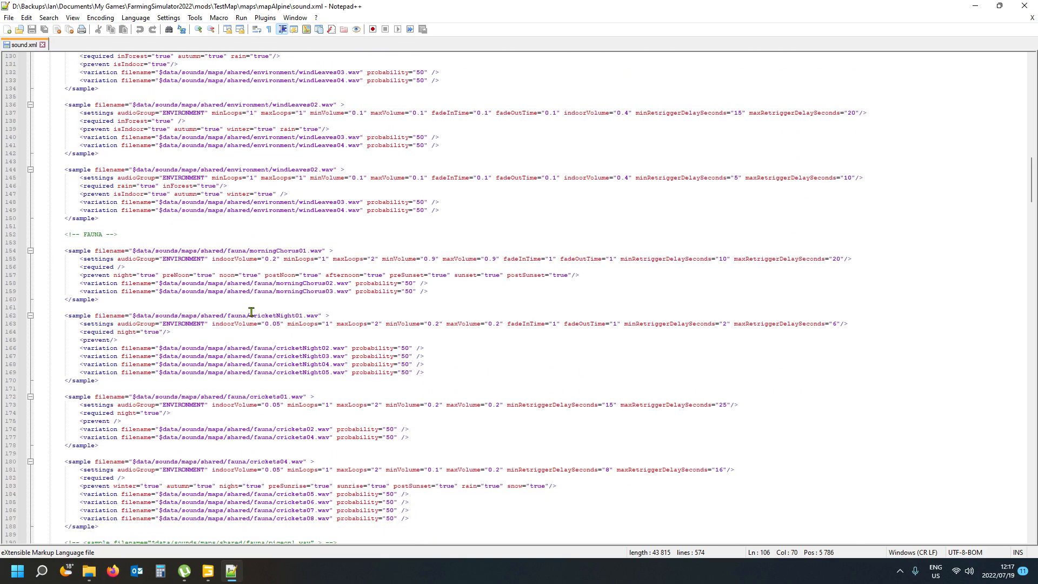
# - Examine the morningChorus, cricket and raven samples in the FAUNA section of sound.xml
pyautogui.click(264, 250)
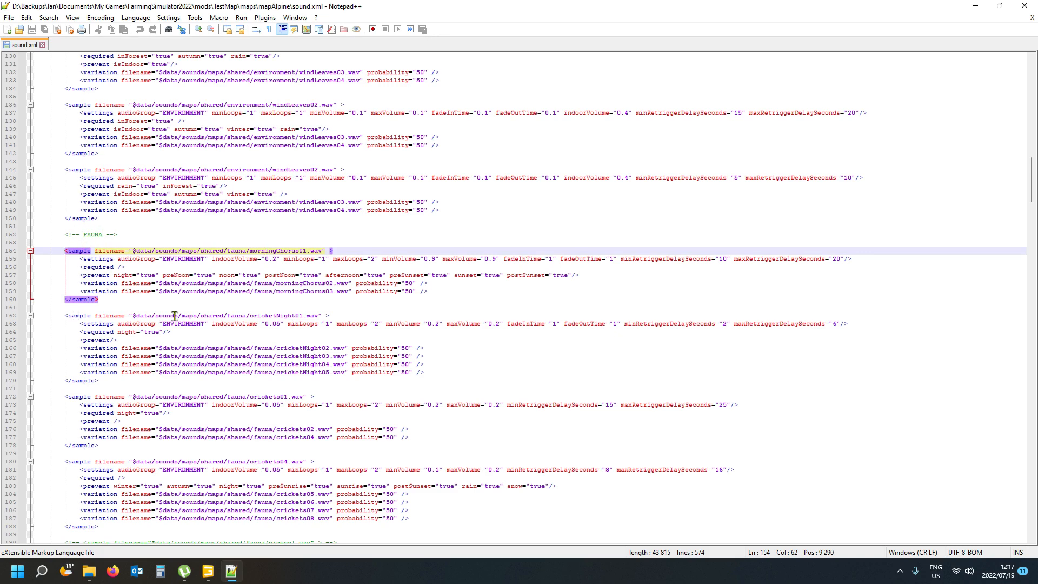
pyautogui.click(259, 316)
pyautogui.click(263, 399)
pyautogui.scroll(-2, 277, 397)
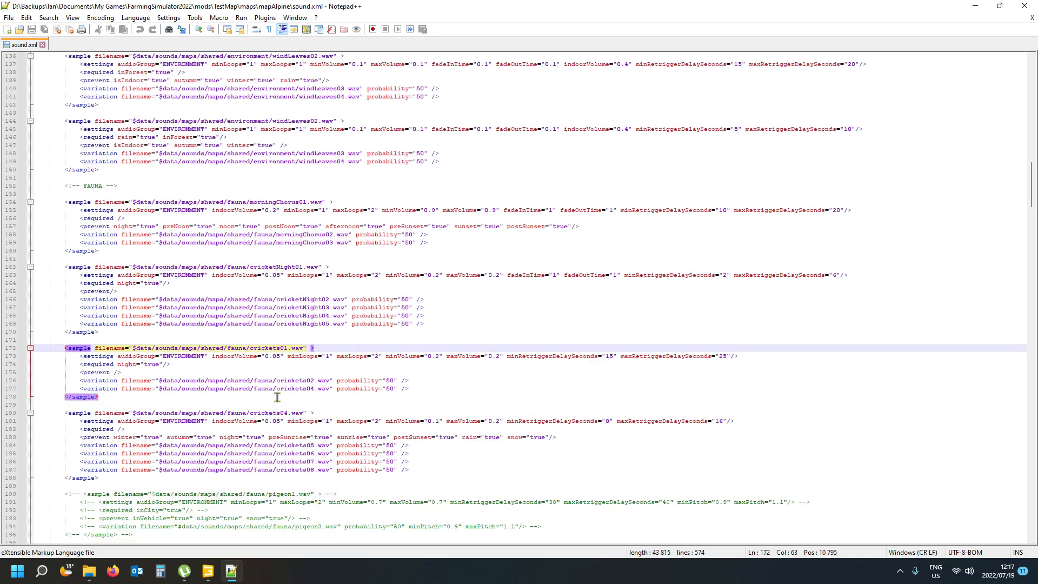
pyautogui.click(268, 412)
pyautogui.scroll(-6, 273, 417)
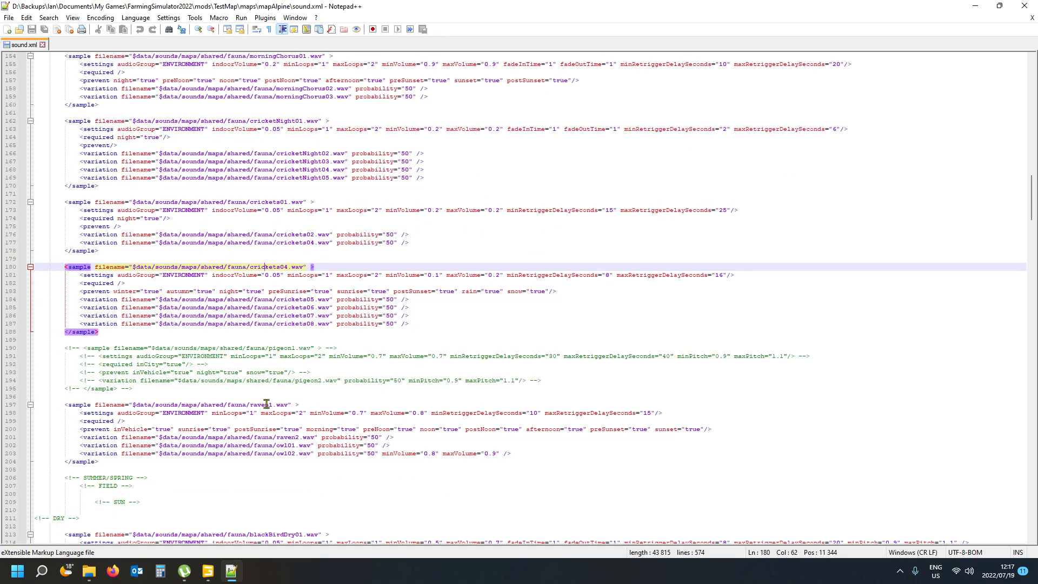
pyautogui.click(266, 404)
# - Examine the DRY and WET bird samples for sun and rain in the SUMMER/SPRING FIELD section of sound.xml
pyautogui.scroll(-4, 287, 422)
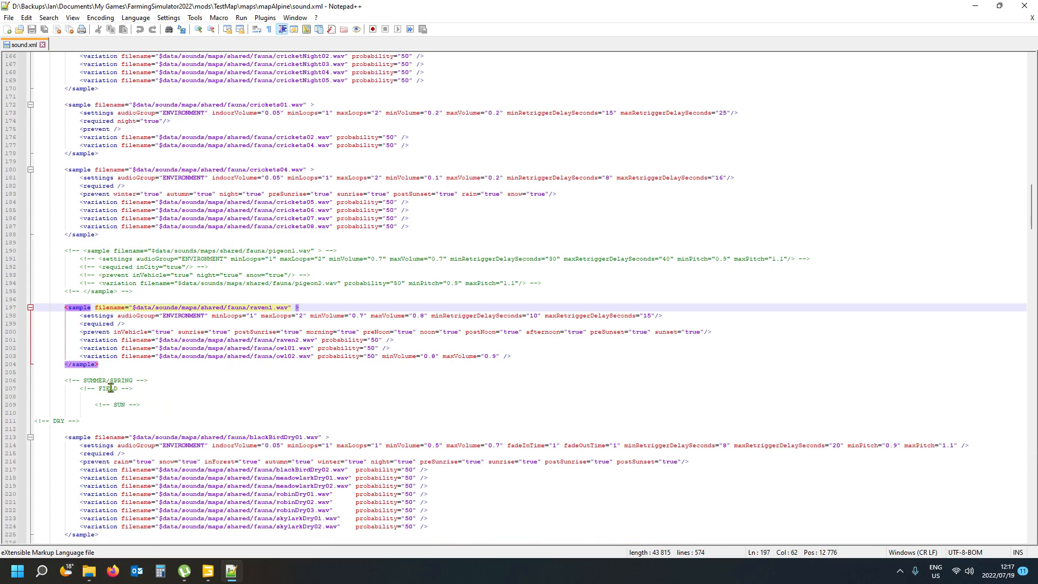
pyautogui.scroll(-3, 172, 401)
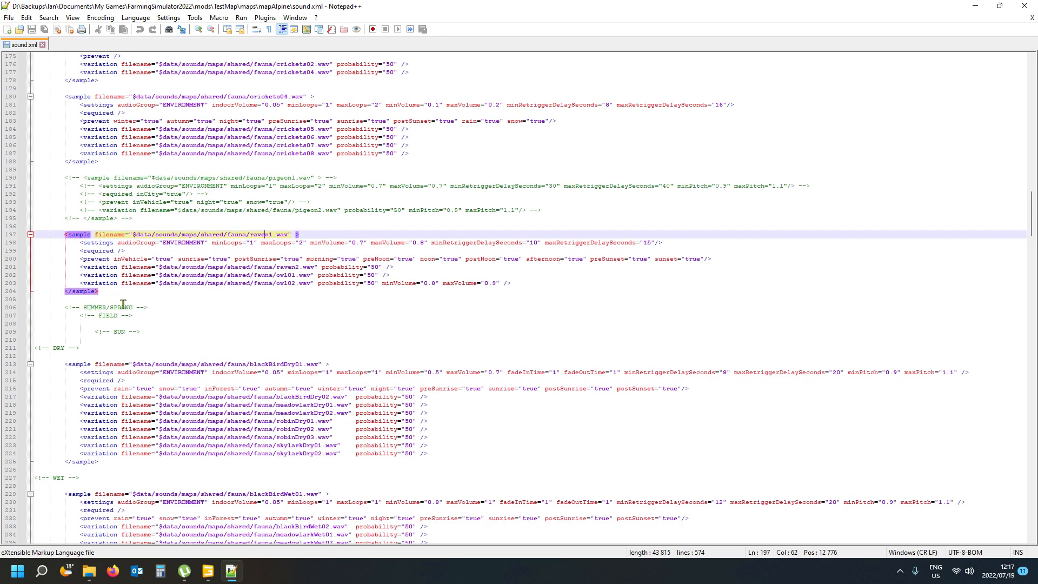
pyautogui.scroll(-1, 184, 331)
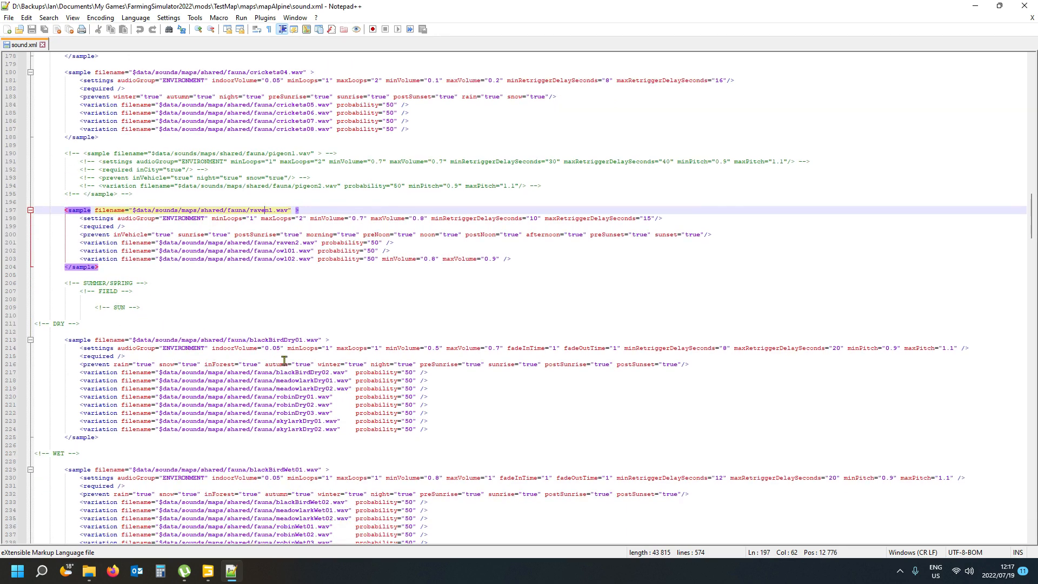
pyautogui.scroll(-3, 252, 386)
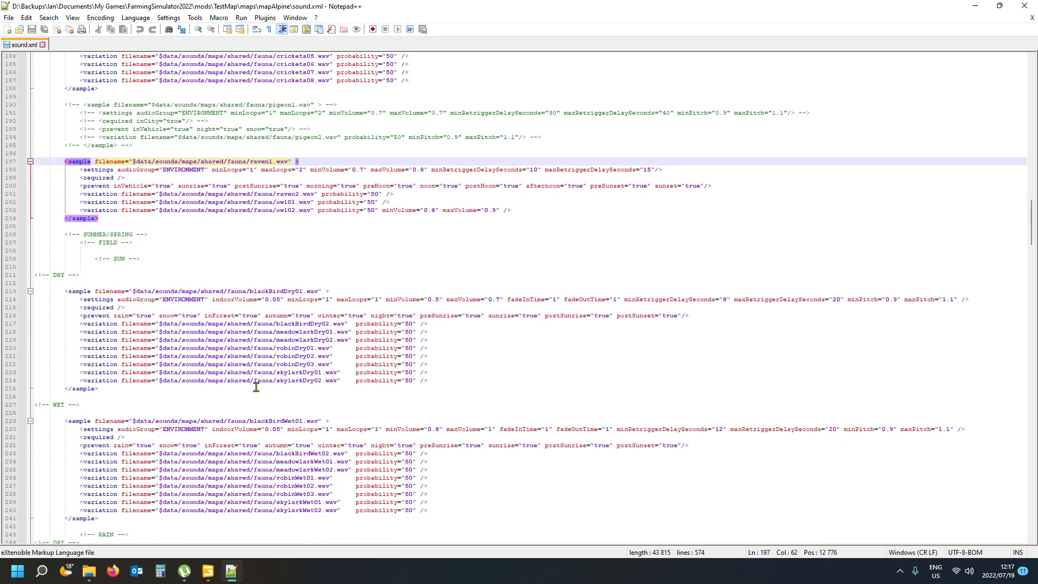
pyautogui.click(280, 397)
pyautogui.scroll(-3, 318, 427)
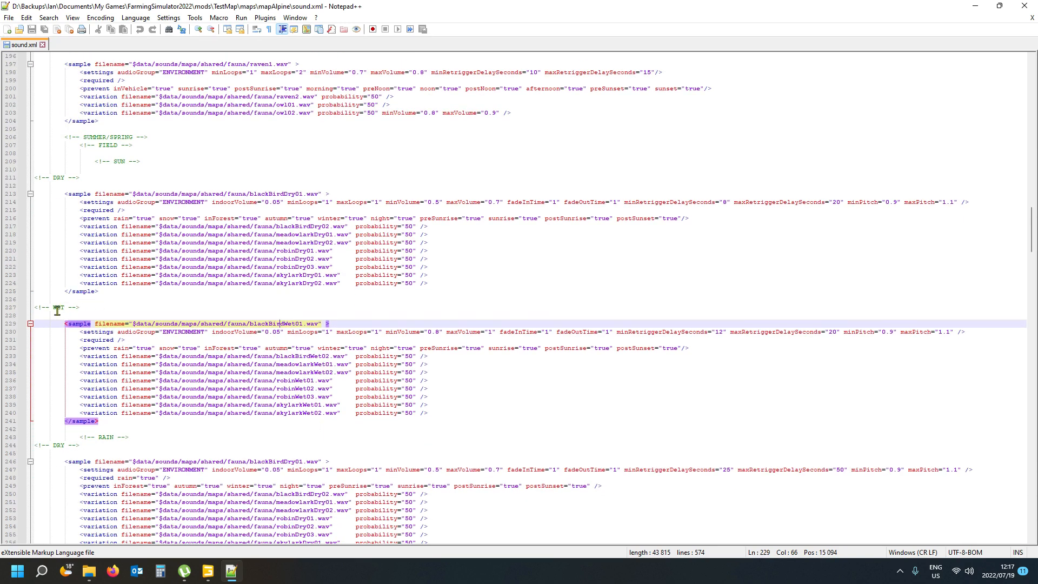
pyautogui.scroll(-3, 139, 382)
pyautogui.scroll(-2, 139, 383)
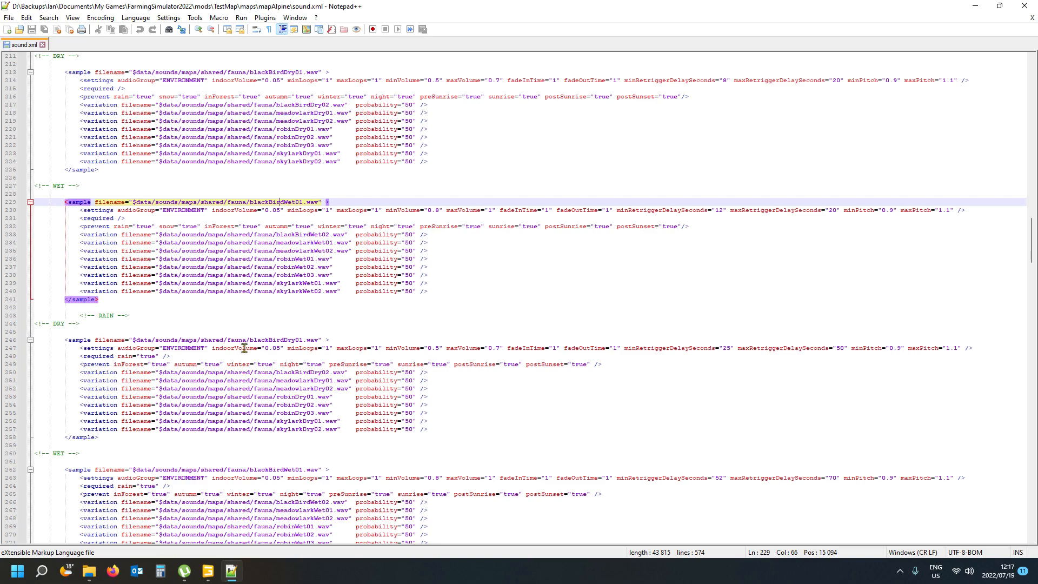
pyautogui.scroll(-2, 300, 357)
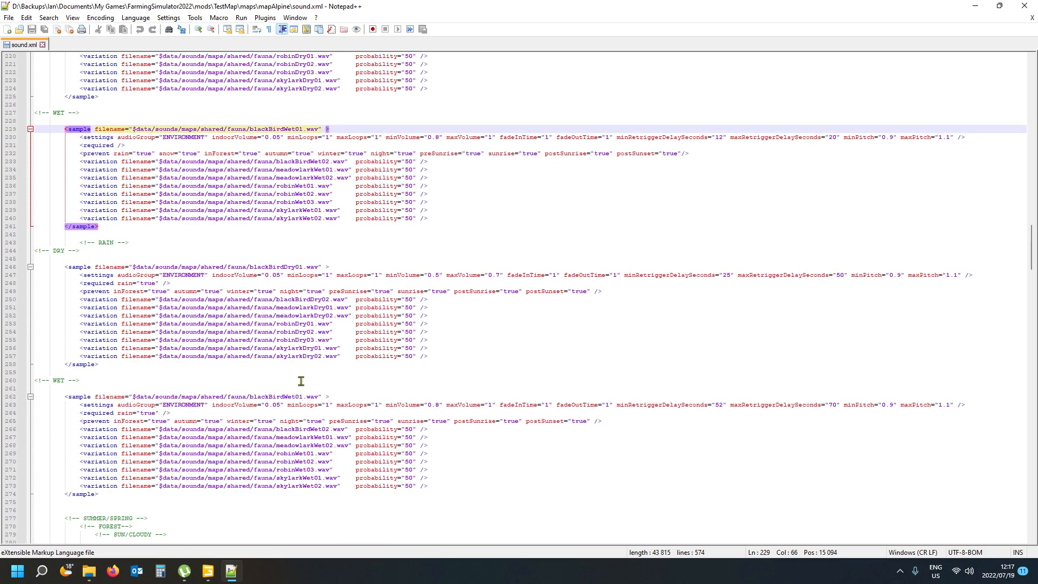
# - Look back through the FAUNA, thunder and rain samples to the windLeaves02 sample on line 136
pyautogui.scroll(20, 315, 380)
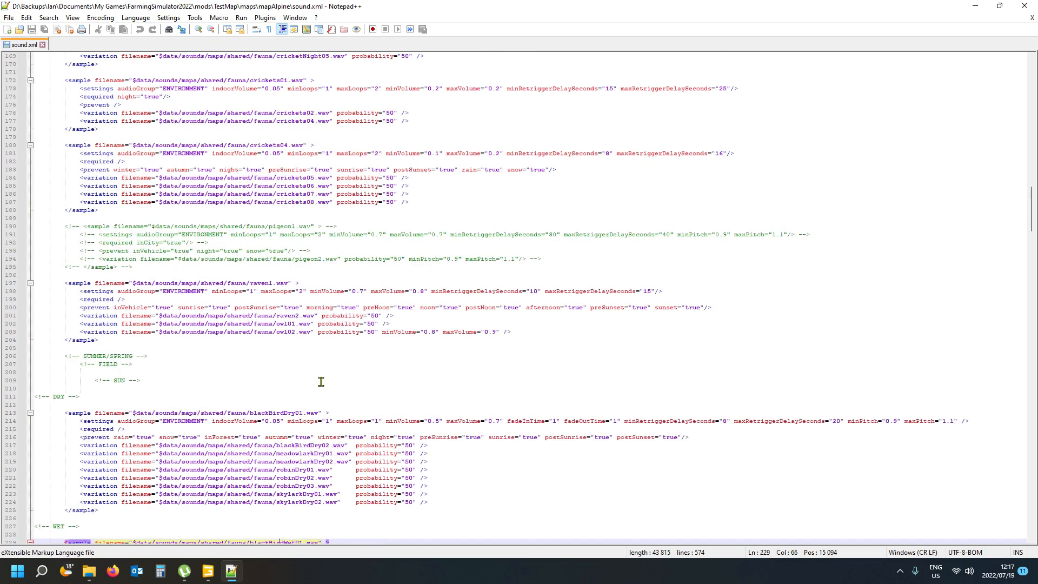
pyautogui.scroll(2, 320, 382)
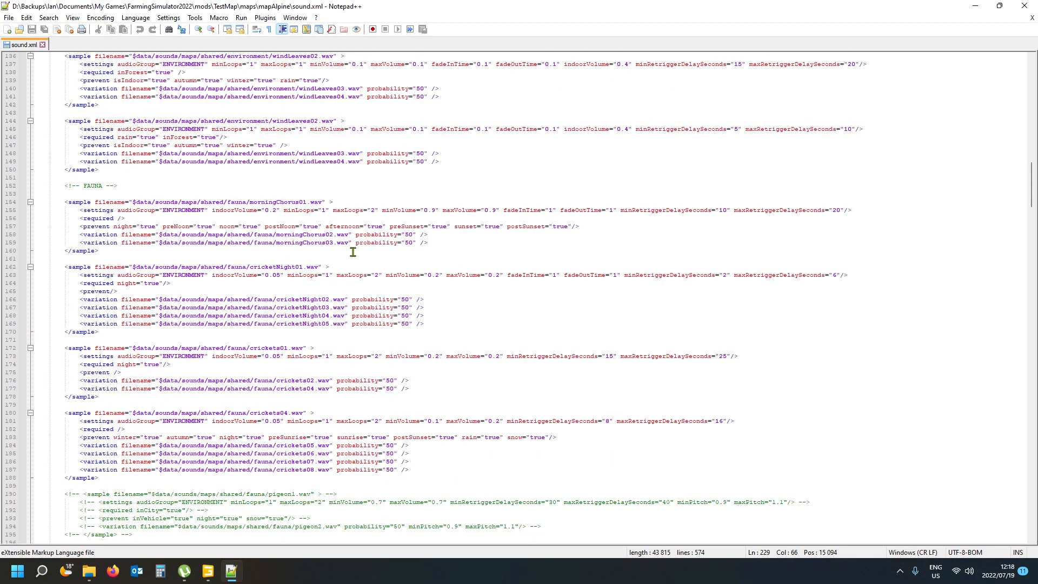
pyautogui.scroll(2, 362, 265)
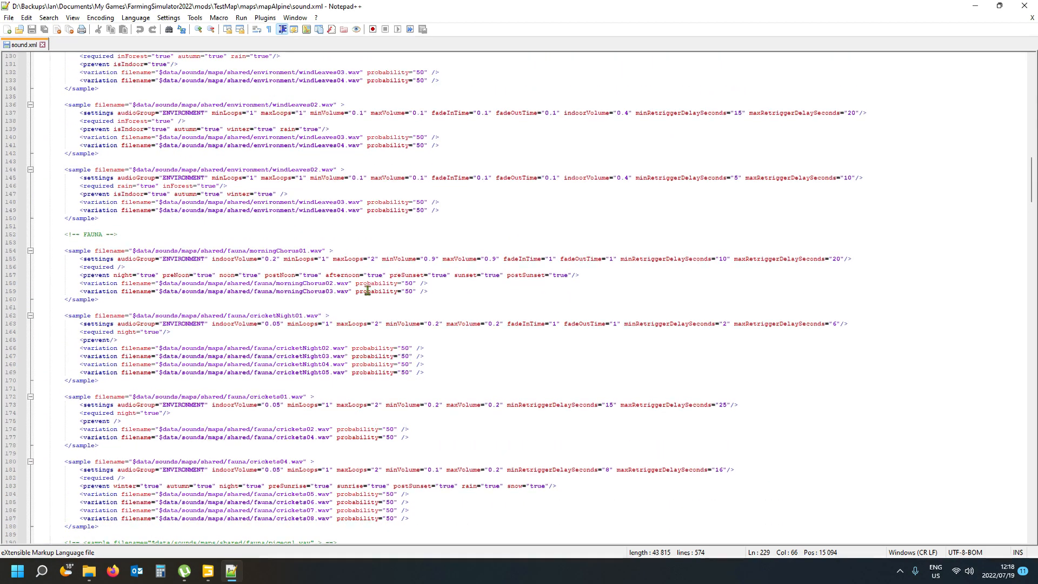
pyautogui.scroll(19, 367, 297)
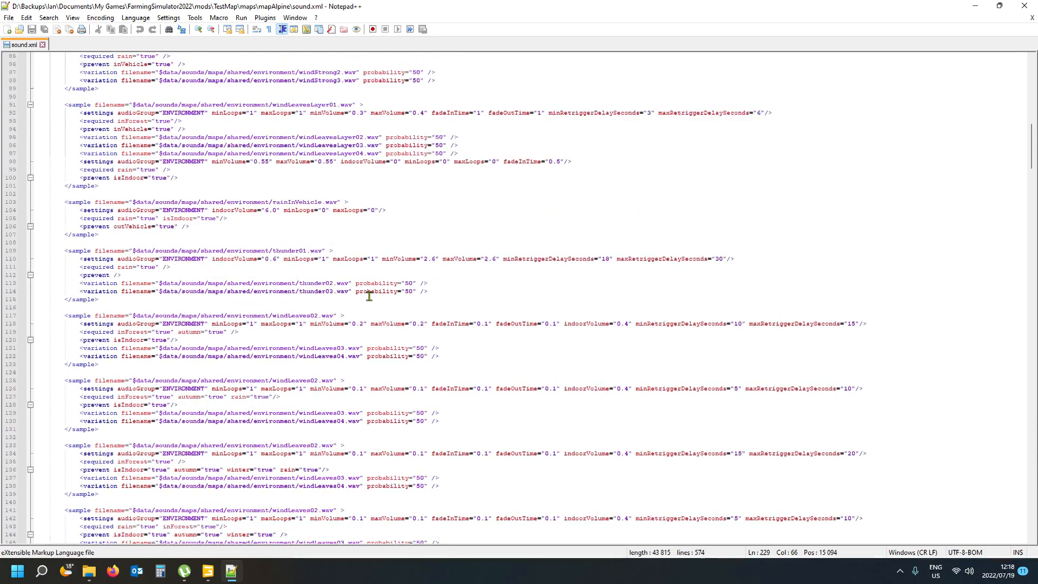
pyautogui.scroll(-2, 370, 297)
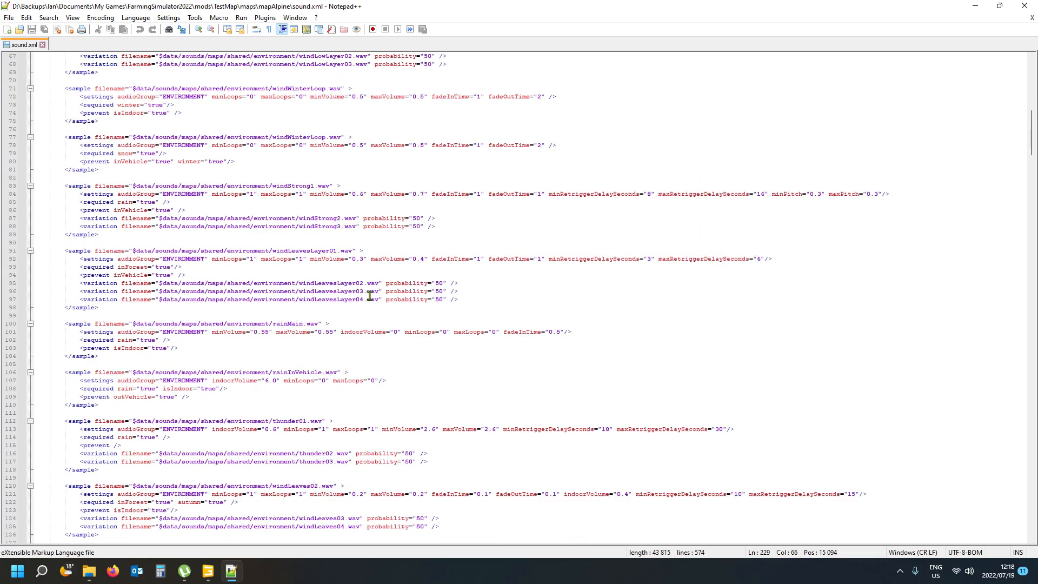
pyautogui.scroll(-8, 370, 296)
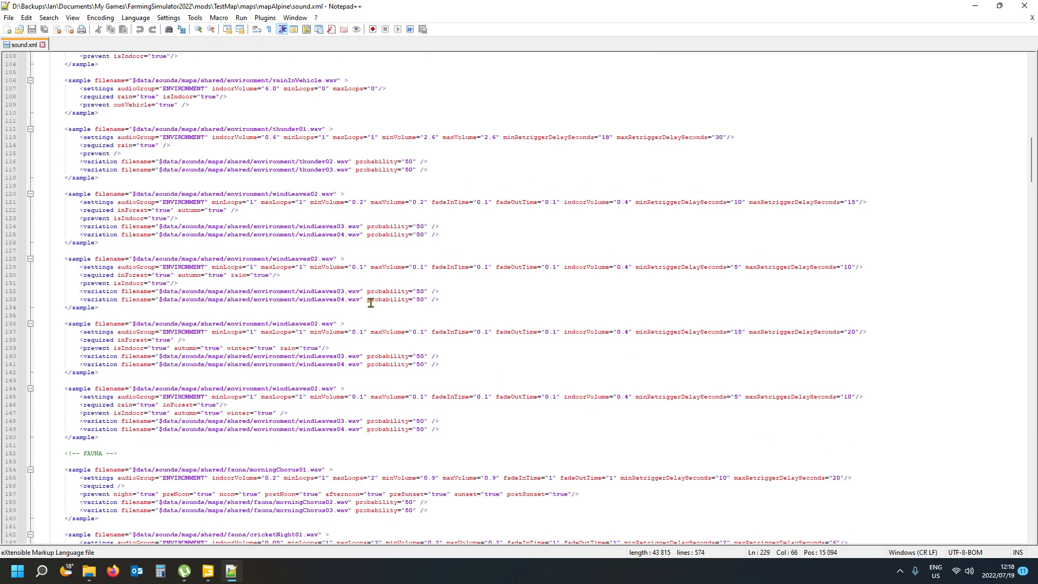
pyautogui.click(289, 325)
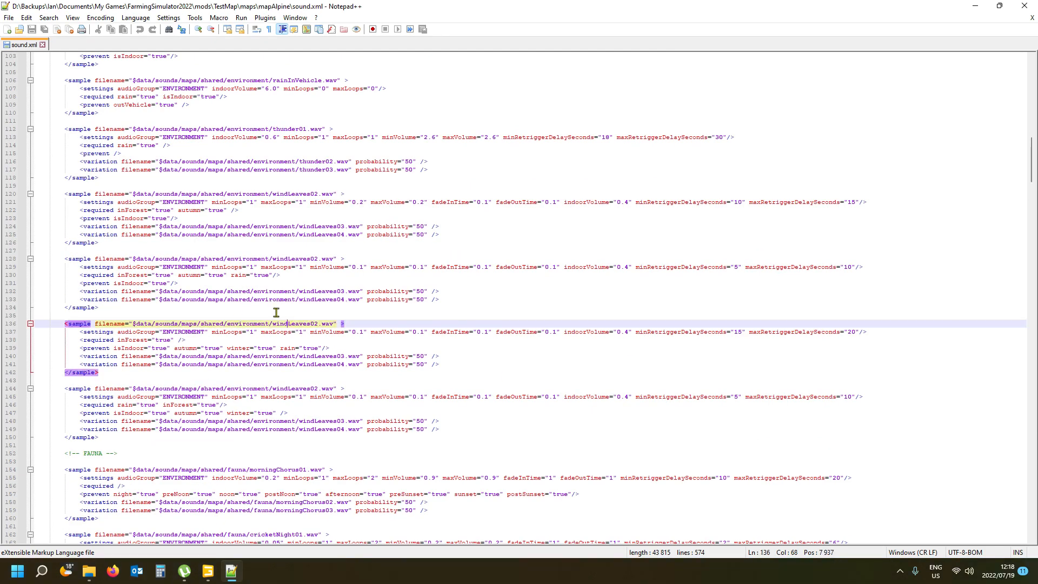
# - Return to the Environment heading and examine the complete windLeaves02 sample block on lines 120 to 126
pyautogui.scroll(16, 266, 309)
pyautogui.scroll(5, 238, 297)
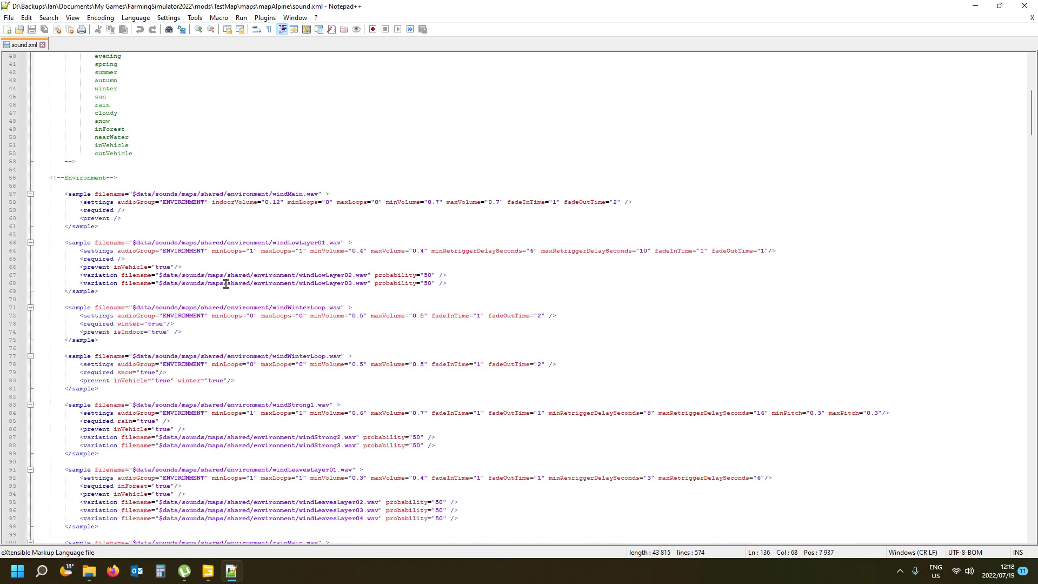
pyautogui.click(80, 177)
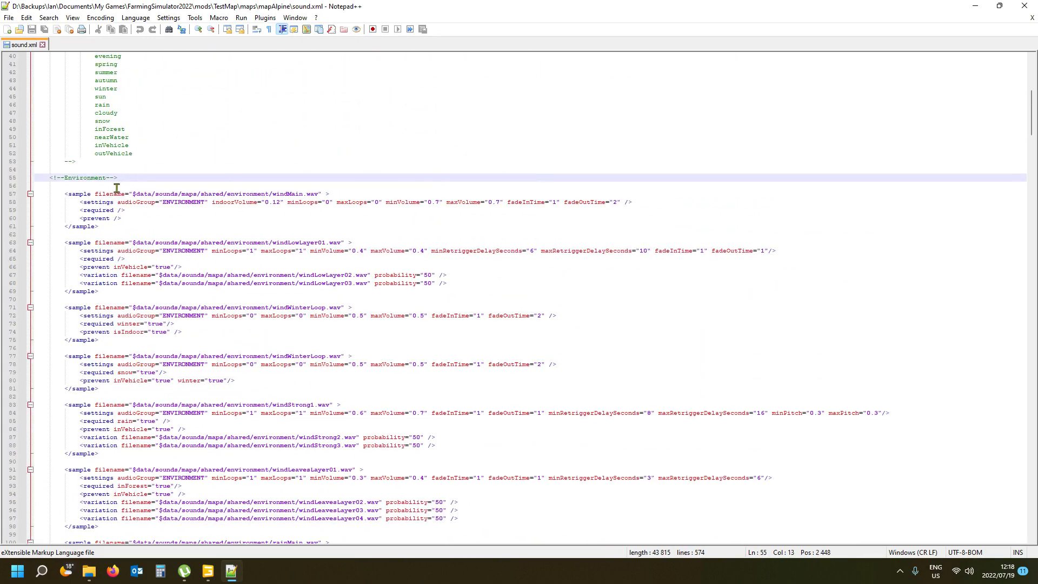
pyautogui.scroll(-4, 111, 227)
pyautogui.scroll(-12, 111, 227)
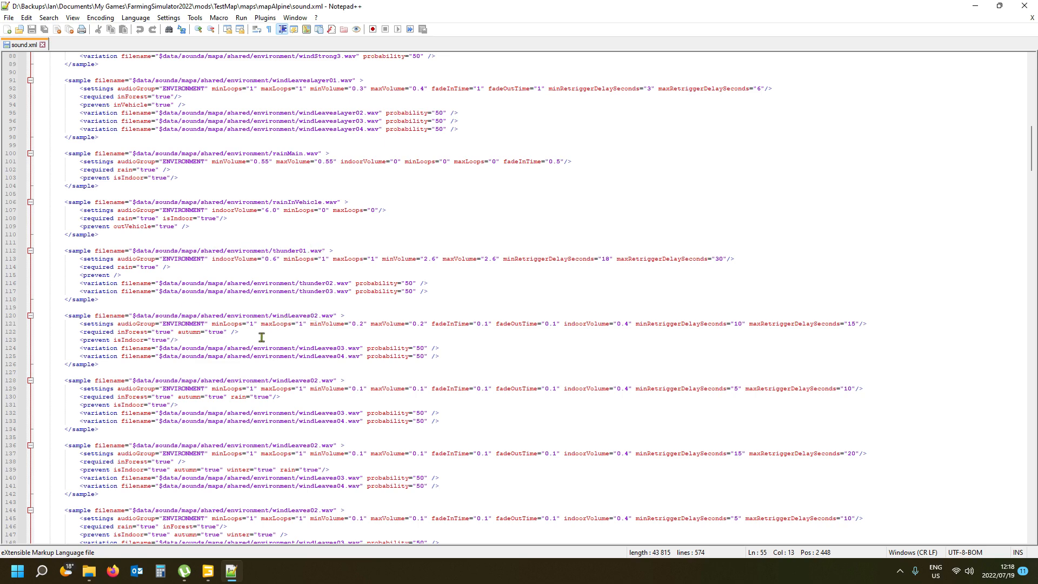
pyautogui.click(80, 315)
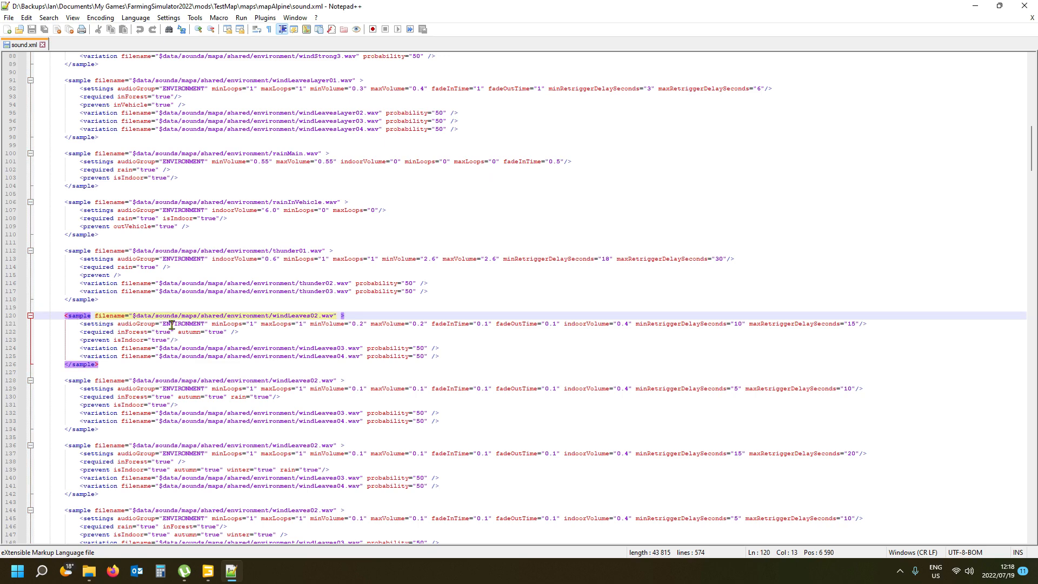
pyautogui.moveTo(13, 319); pyautogui.dragTo(9, 365)
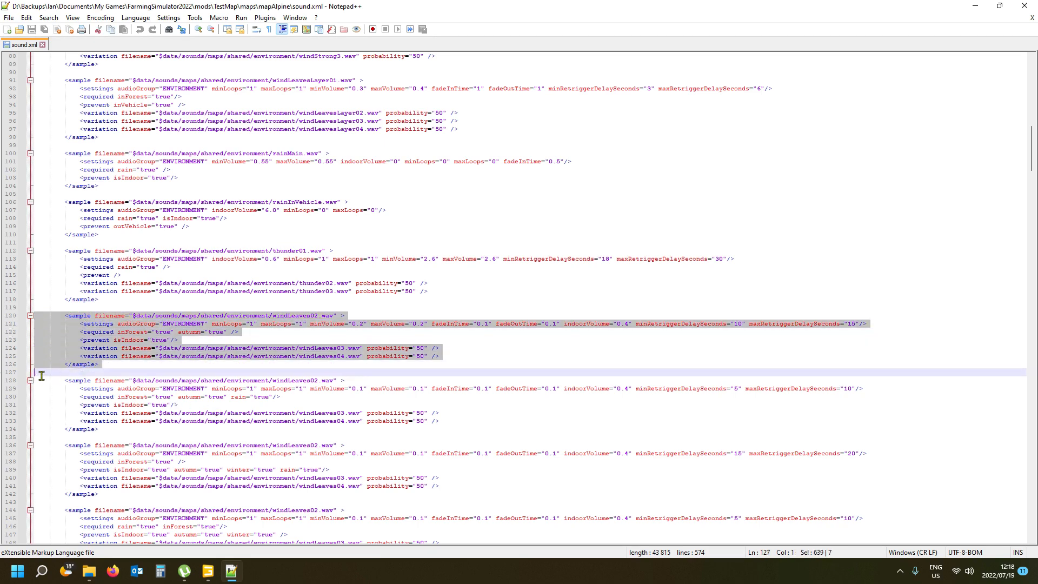
pyautogui.click(295, 315)
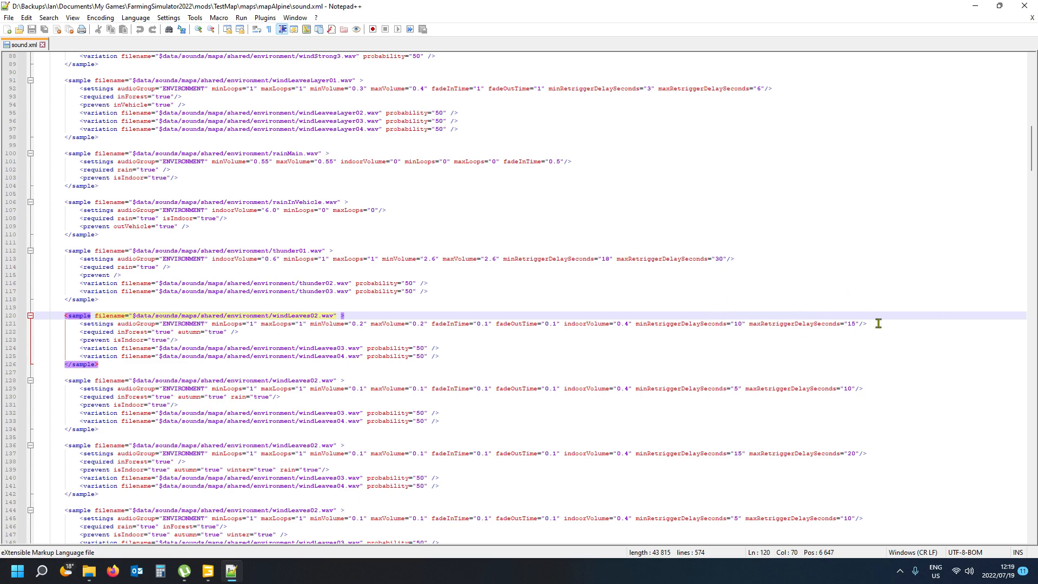
# - Compare the retrigger delay settings of the windLeaves02 sample on line 120 with the neighbouring wind, rain and thunder samples
pyautogui.scroll(5, 247, 249)
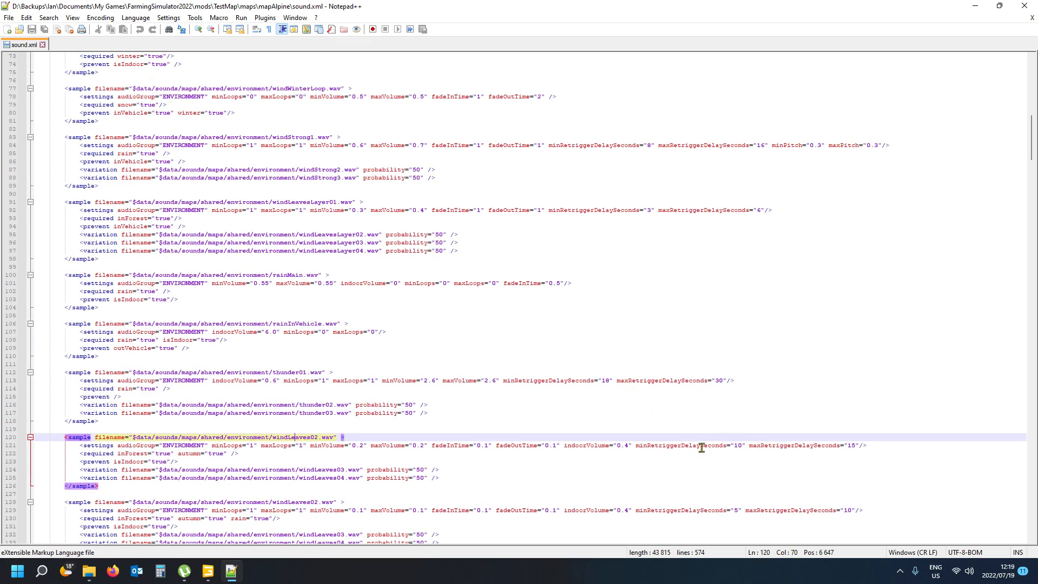
pyautogui.scroll(-3, 742, 449)
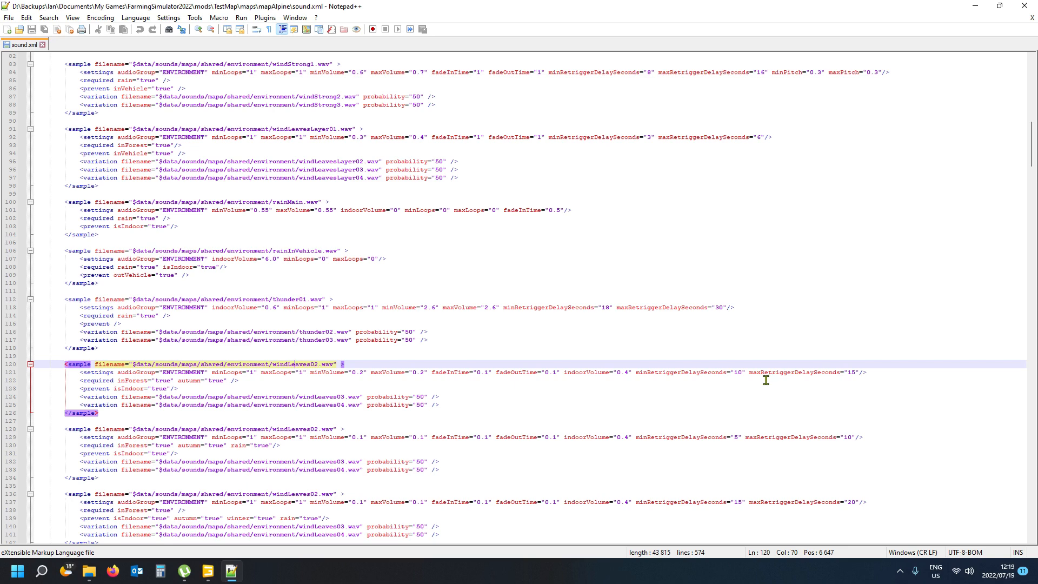
pyautogui.scroll(-3, 612, 404)
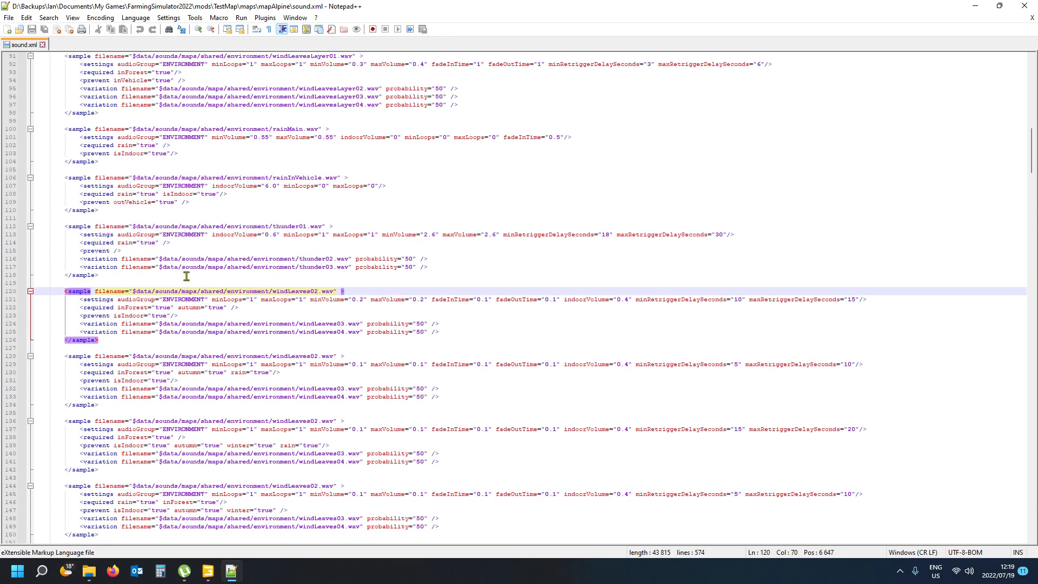
# - Review the FAUNA samples from morningChorus01 through the seasonal bird sections to the RAIN/SNOW comment
pyautogui.scroll(-12, 264, 308)
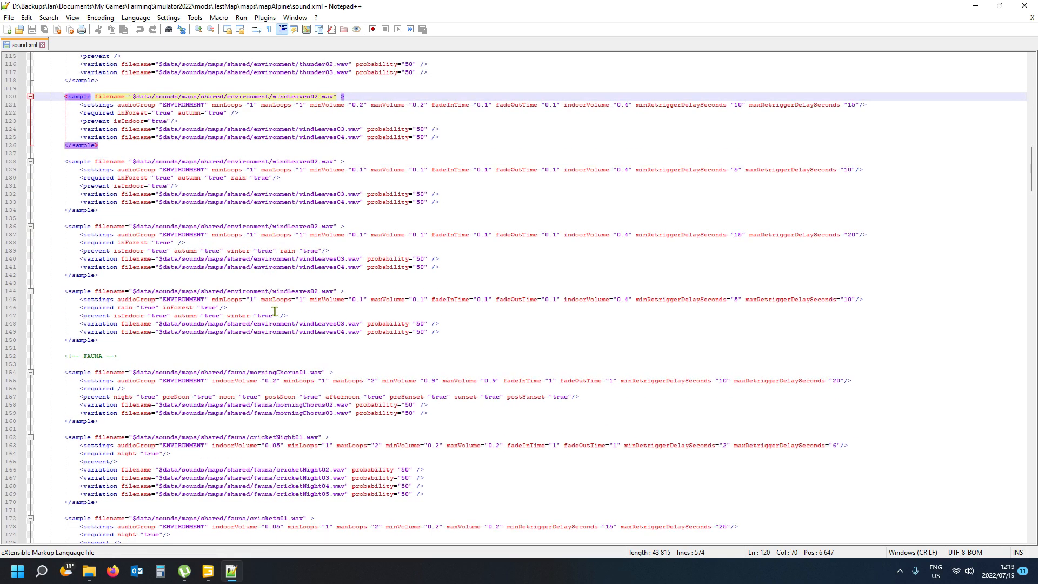
pyautogui.click(75, 275)
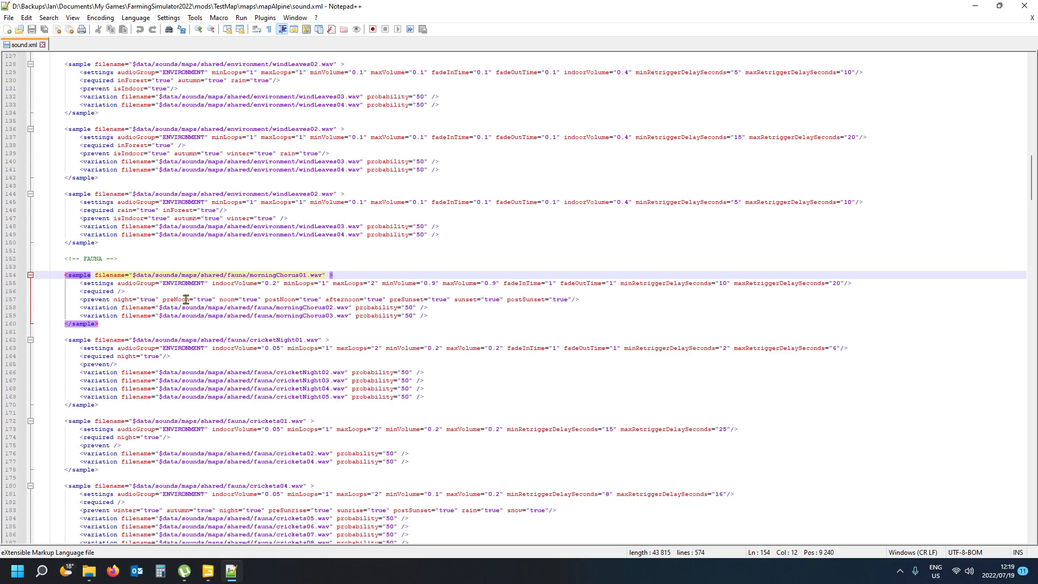
pyautogui.scroll(-4, 248, 280)
pyautogui.scroll(-14, 189, 261)
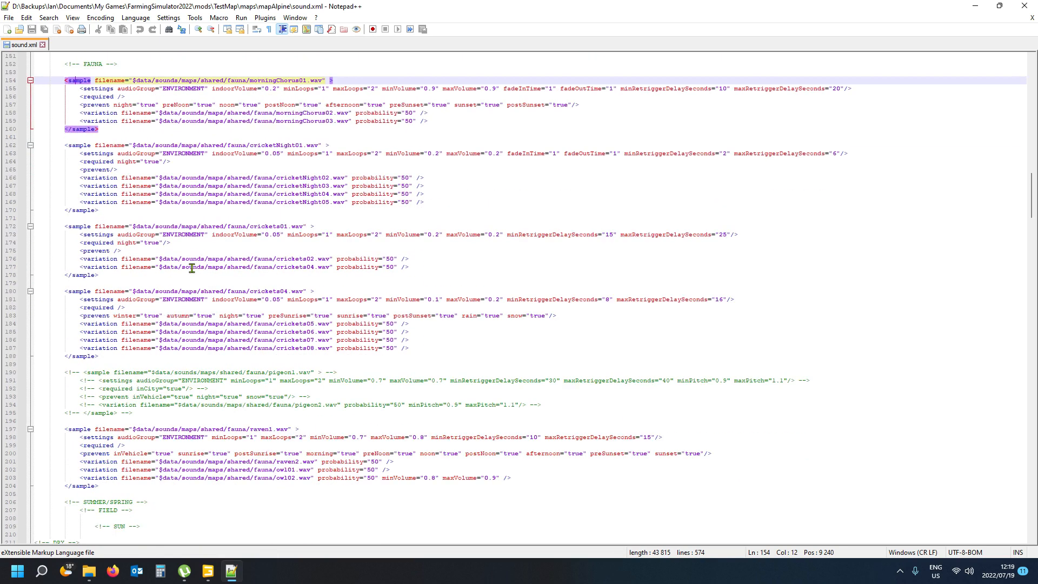
pyautogui.scroll(-20, 183, 319)
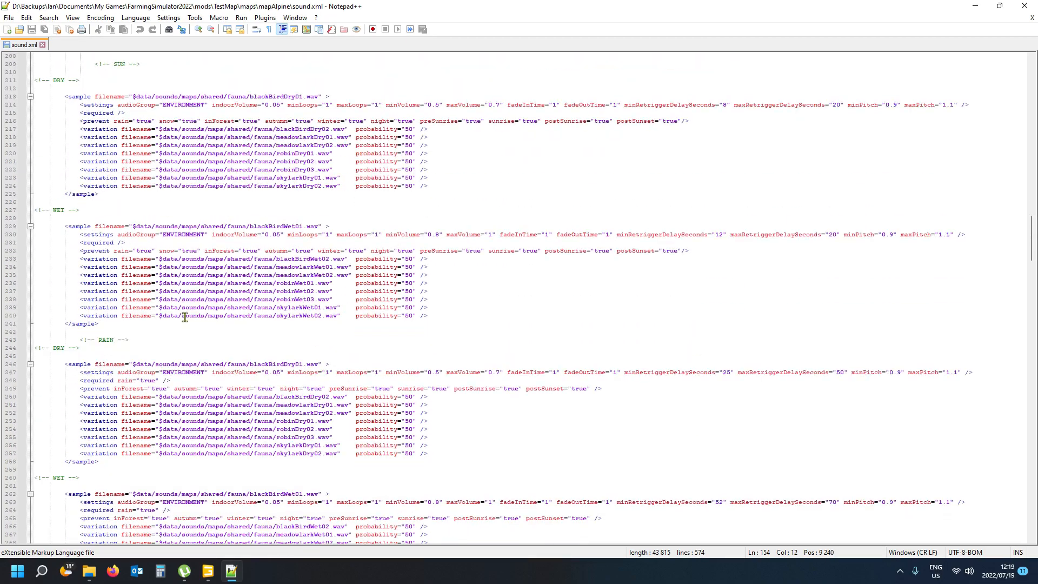
pyautogui.scroll(-20, 185, 317)
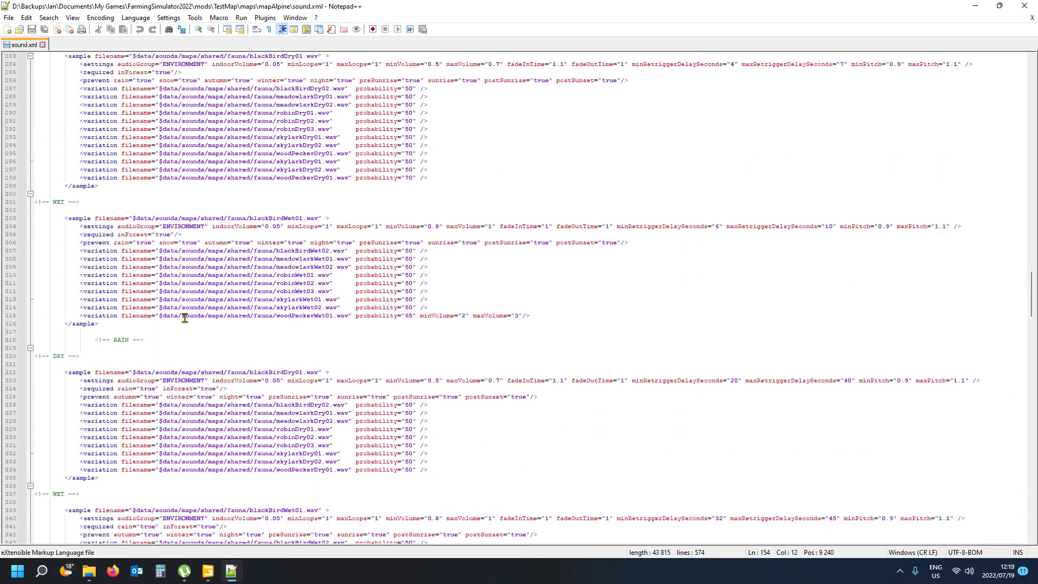
pyautogui.scroll(-20, 184, 319)
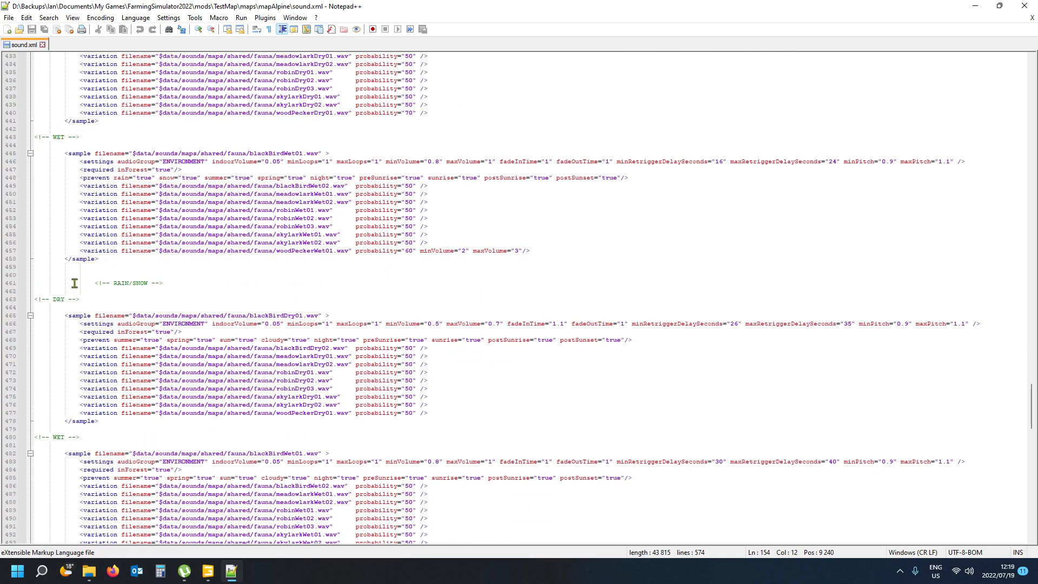
# - Look through the RAIN/SNOW samples to the surface materials and examine the Night Ambience blackBirdWet01 sample
pyautogui.click(139, 282)
pyautogui.scroll(-13, 212, 325)
pyautogui.scroll(-6, 210, 324)
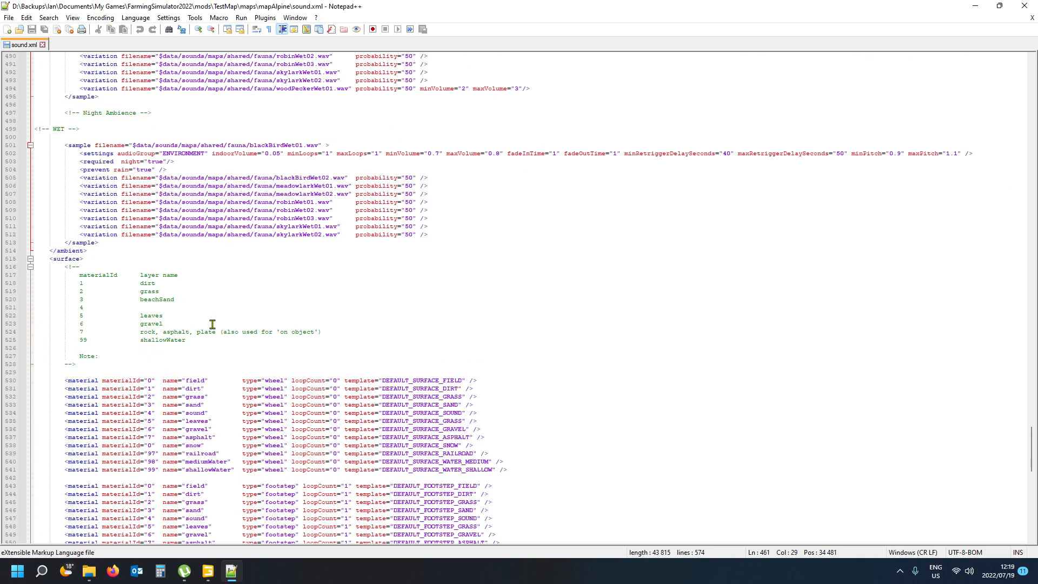
pyautogui.scroll(4, 209, 325)
pyautogui.click(83, 243)
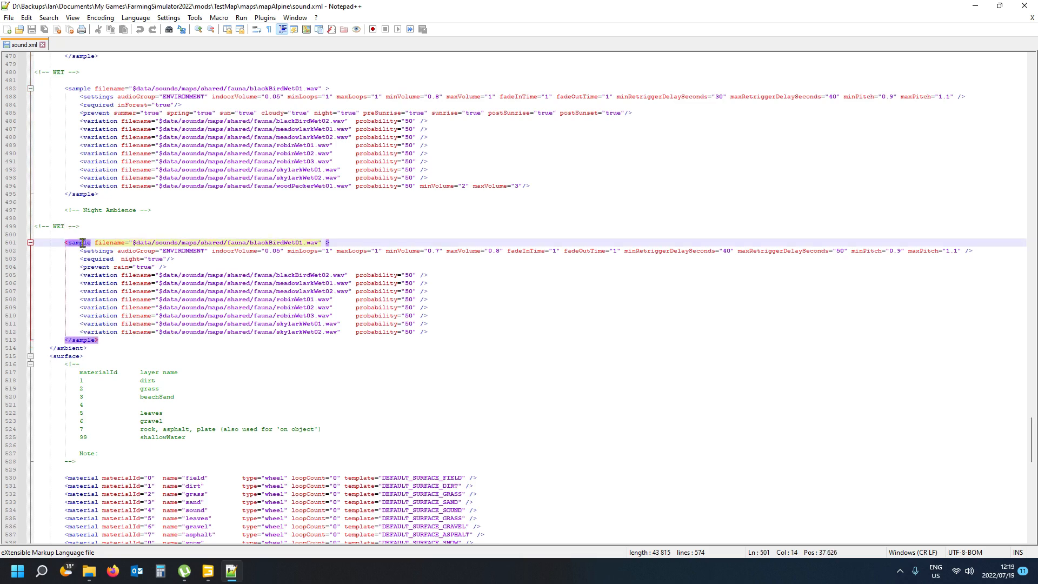
# - Examine the FOREST bird samples for RAIN/SNOW and SUN/CLOUDY, and switch to the map in GIANTS Editor
pyautogui.scroll(4, 156, 305)
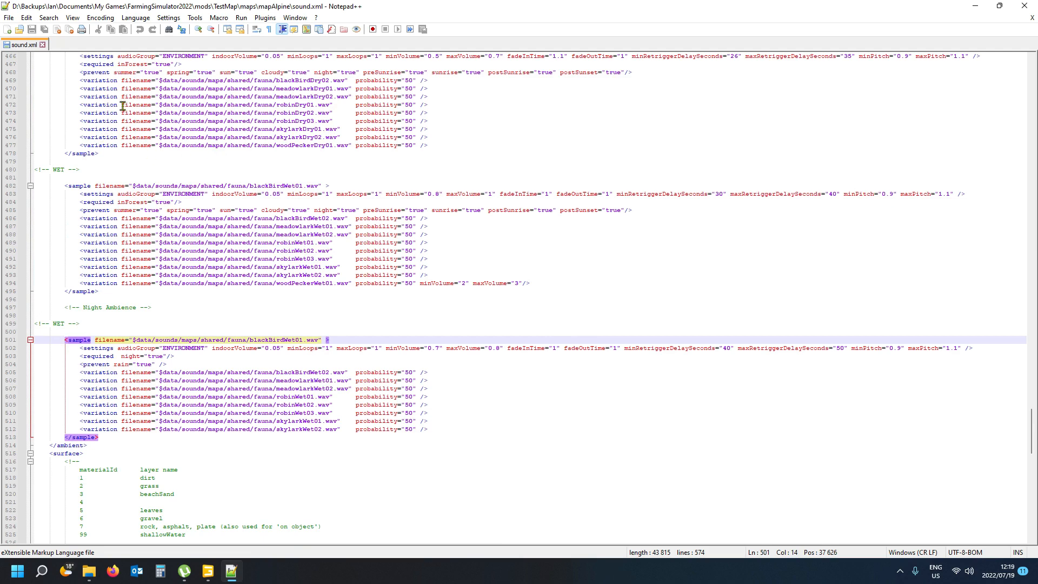
pyautogui.scroll(10, 123, 107)
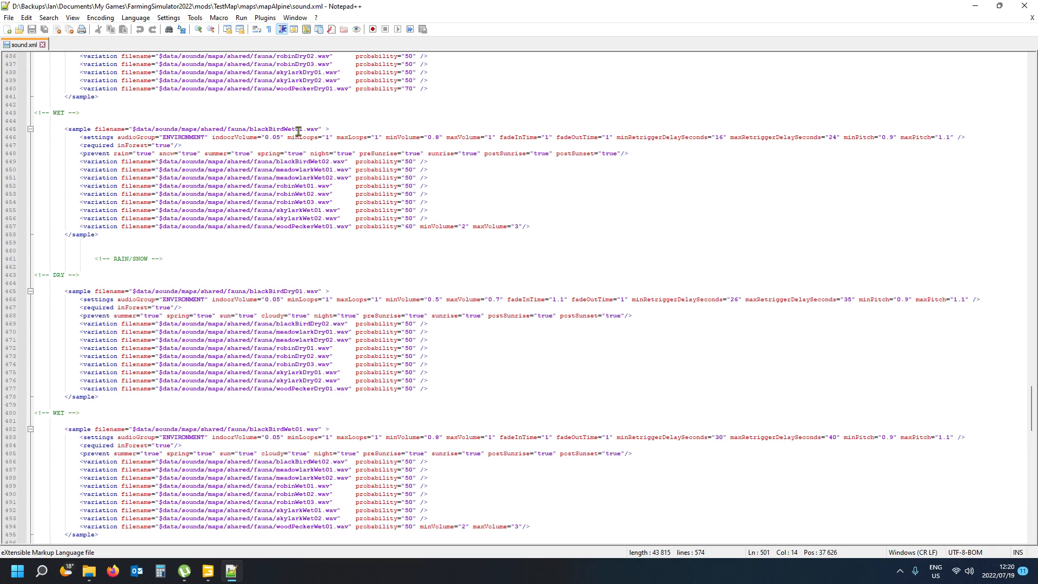
pyautogui.scroll(5, 298, 132)
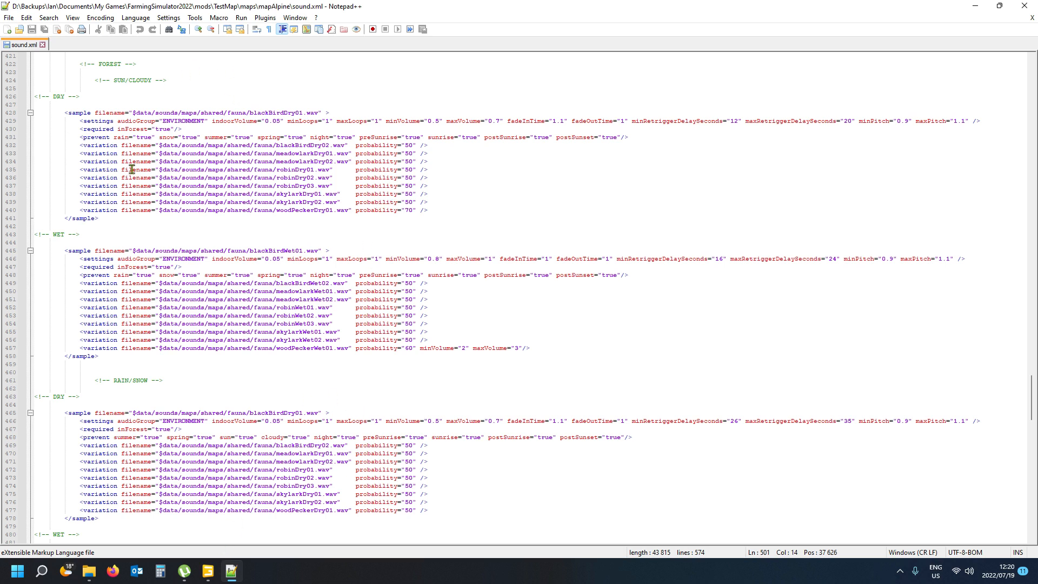
pyautogui.click(213, 579)
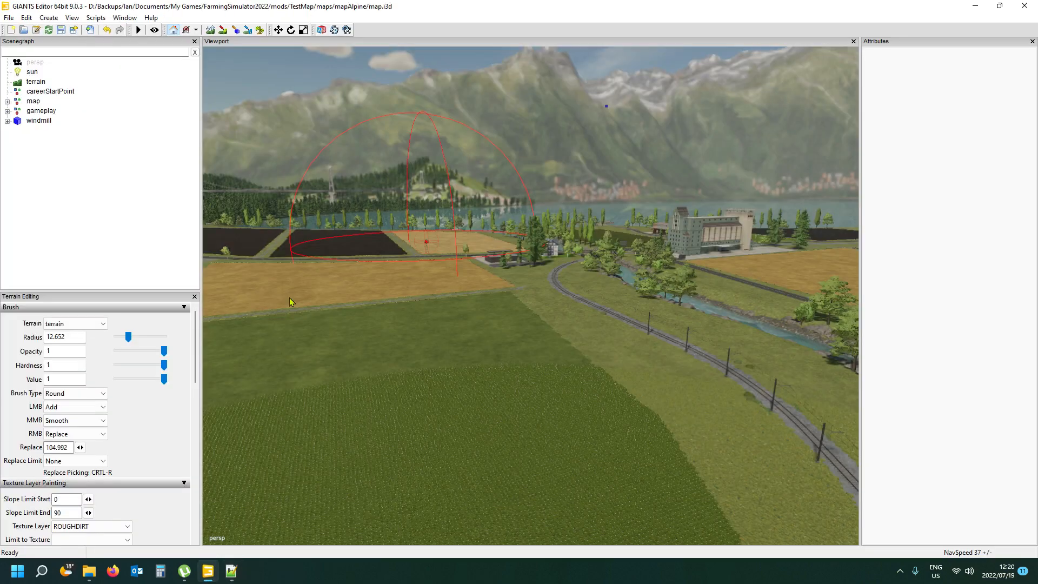
# - Import sounds.i3d from the TestMap mod's maps/mapAlpine folder into the map
pyautogui.scroll(5, 378, 301)
pyautogui.scroll(-10, 401, 356)
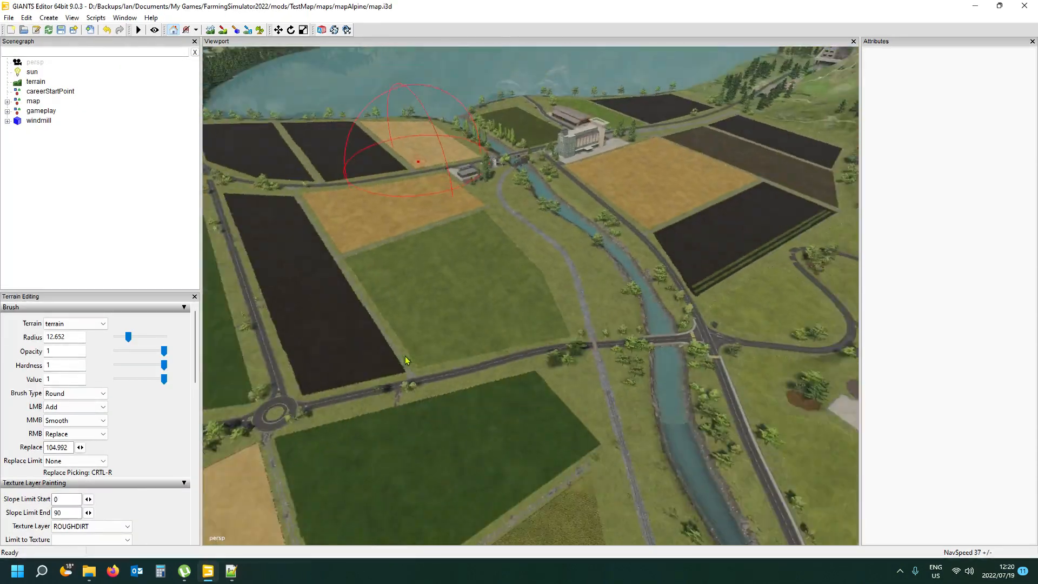
pyautogui.scroll(3, 410, 356)
pyautogui.scroll(-1, 427, 357)
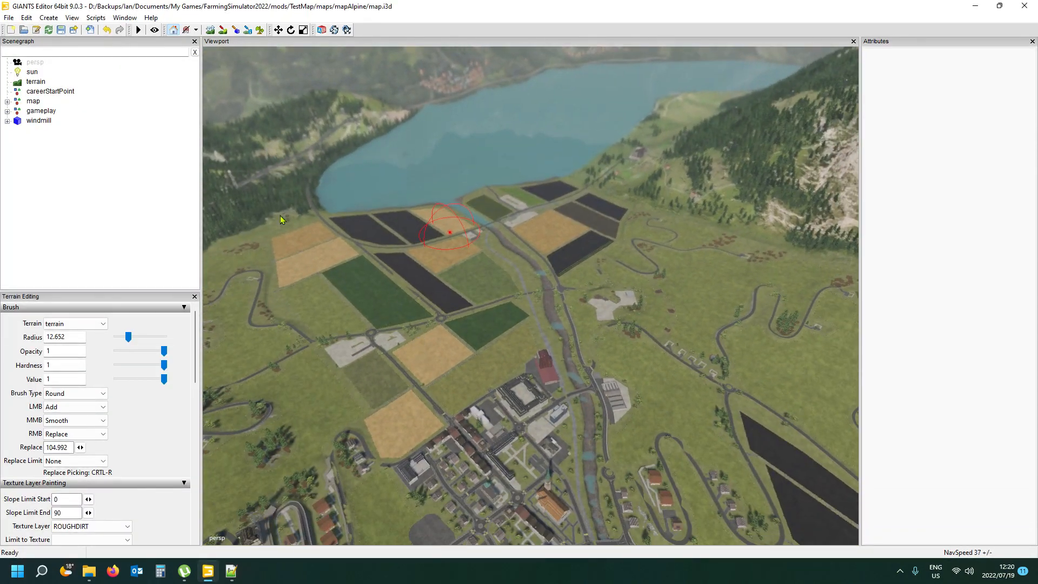
pyautogui.click(8, 18)
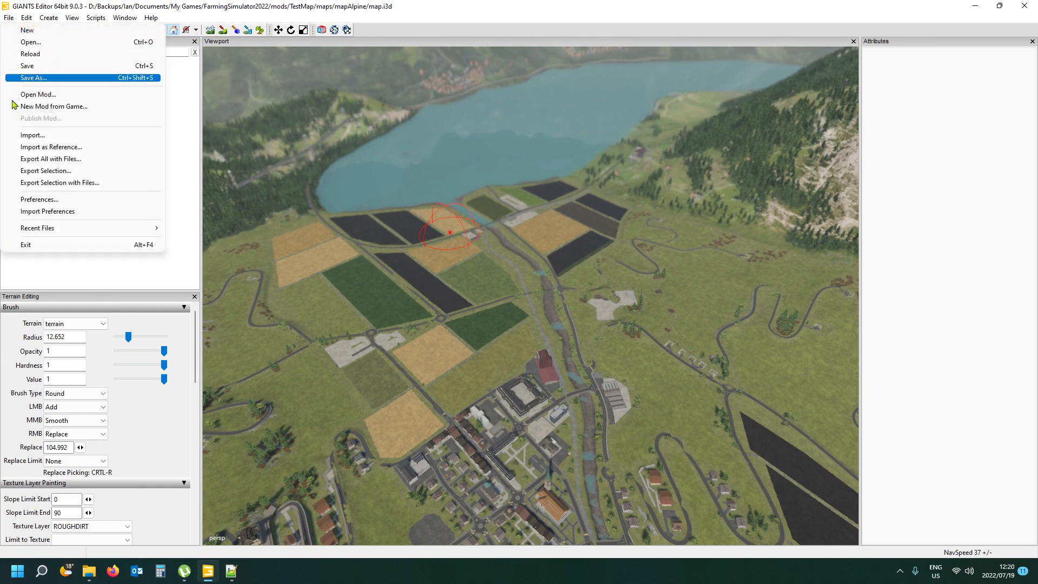
pyautogui.click(92, 134)
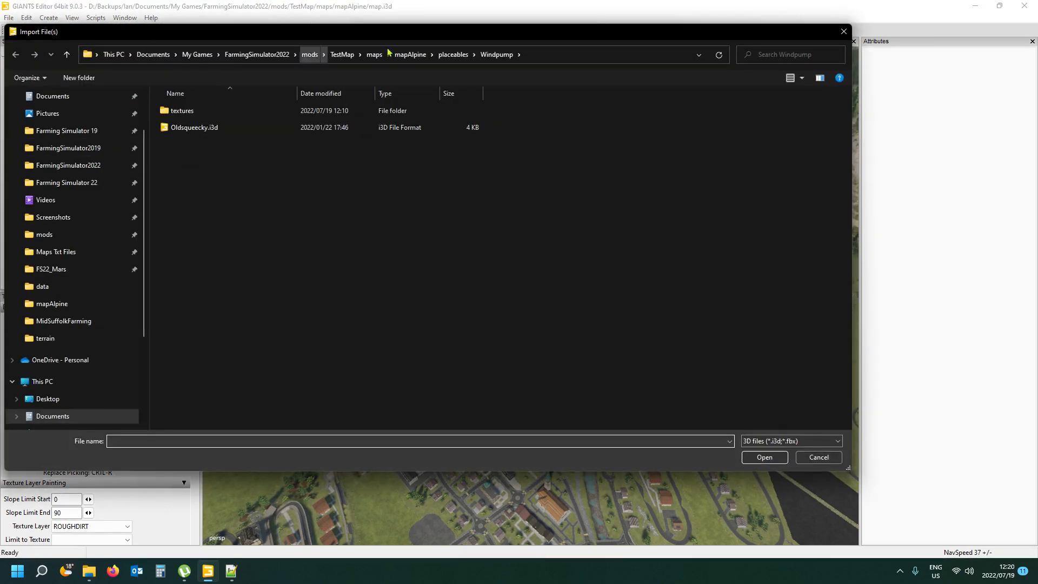
pyautogui.click(373, 54)
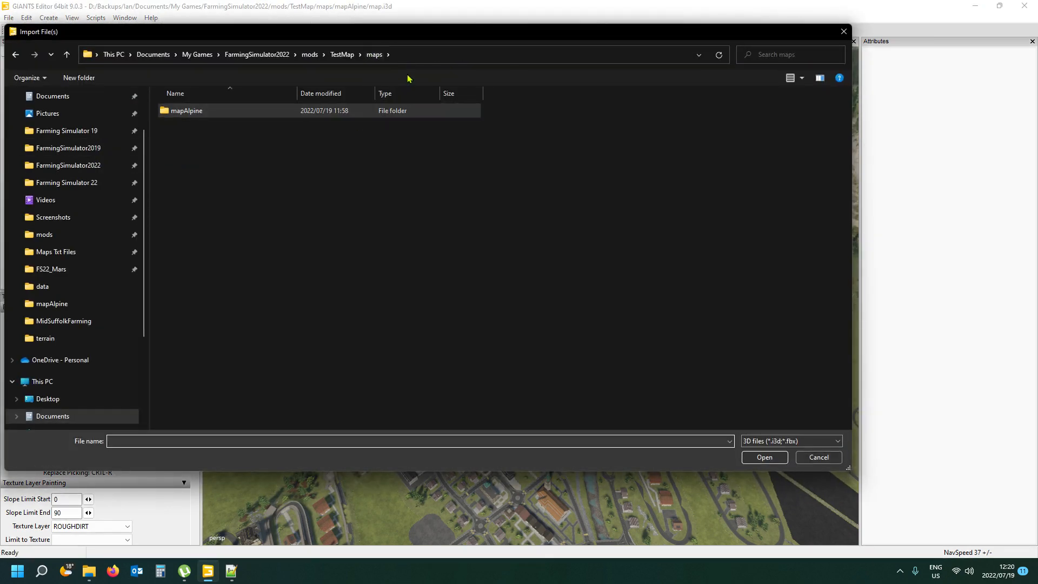
pyautogui.doubleClick(206, 111)
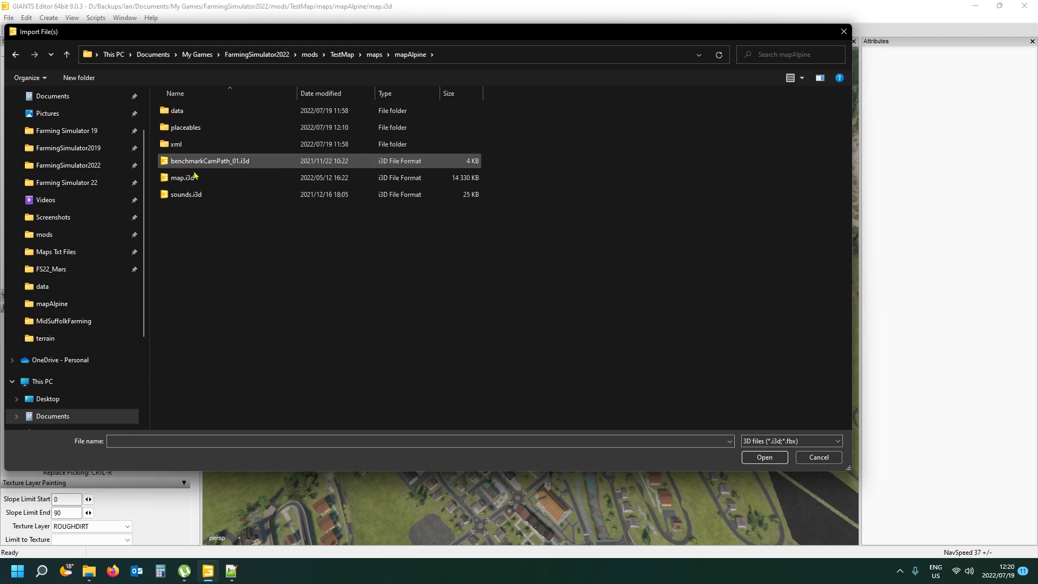
pyautogui.click(186, 198)
pyautogui.doubleClick(186, 198)
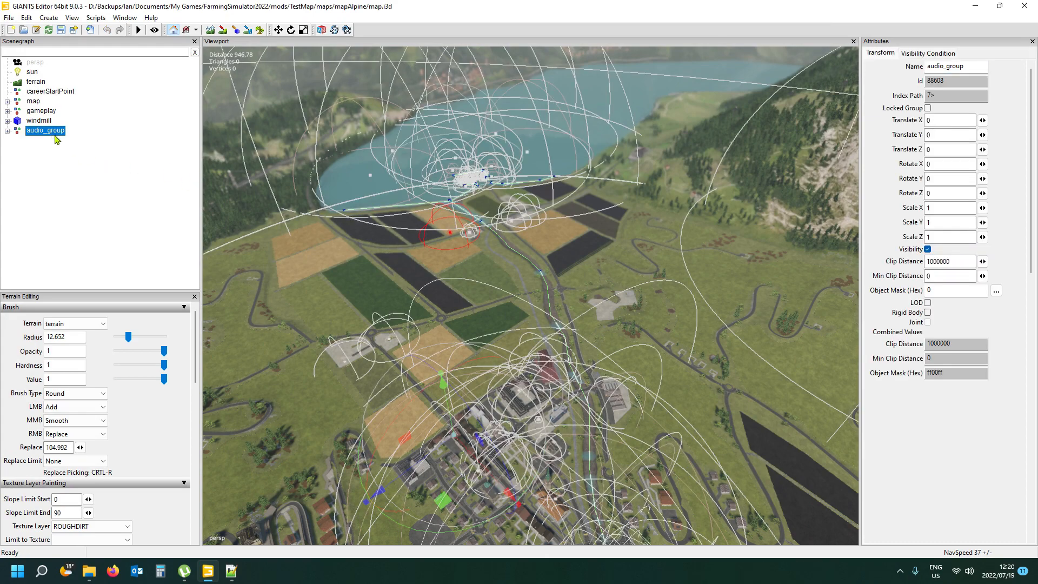
# - Survey the imported sound ranges over the map and expand audio_group and its details/shared group
pyautogui.moveTo(430, 237); pyautogui.dragTo(376, 214, button='right')
pyautogui.press('d')
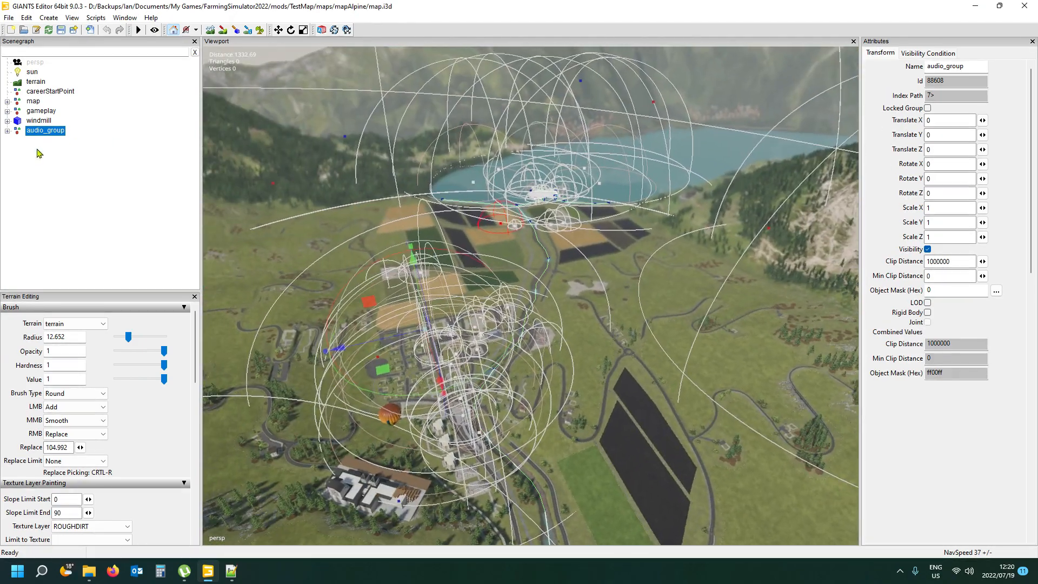
pyautogui.click(7, 131)
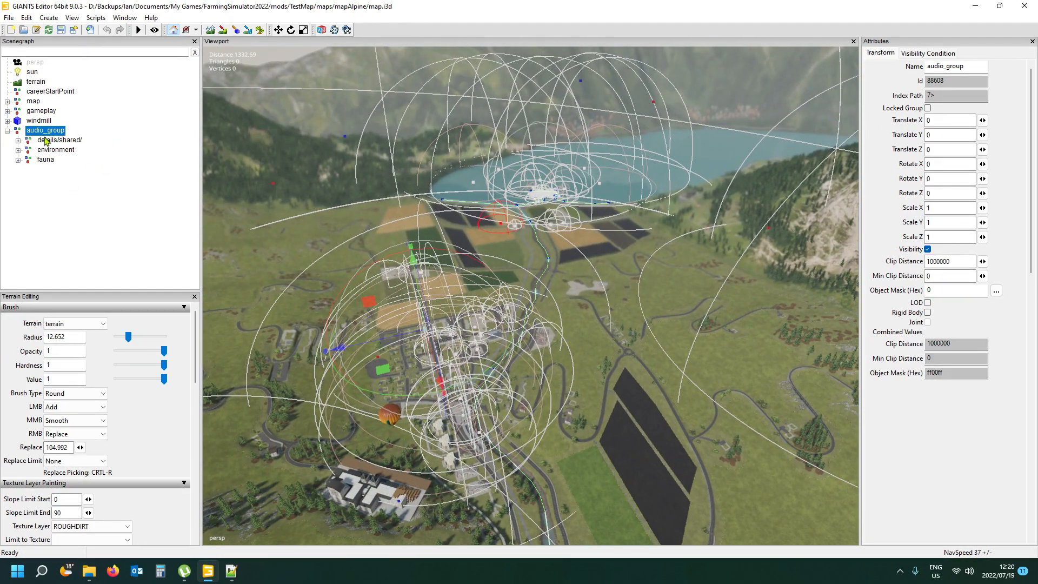
pyautogui.click(17, 140)
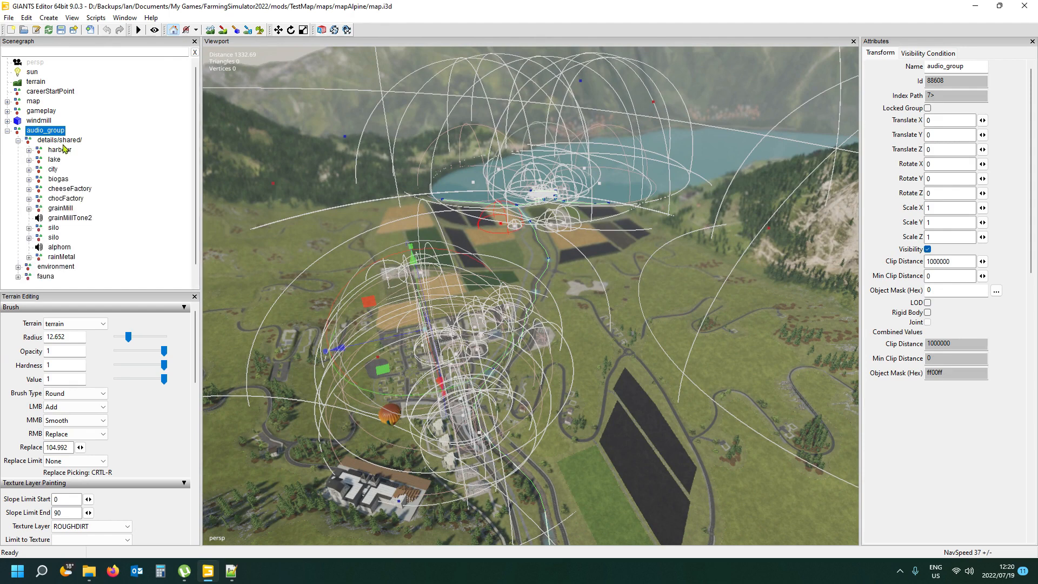
# - Frame the alphorn sound source and examine its audio attributes and the area its range covers
pyautogui.click(58, 247)
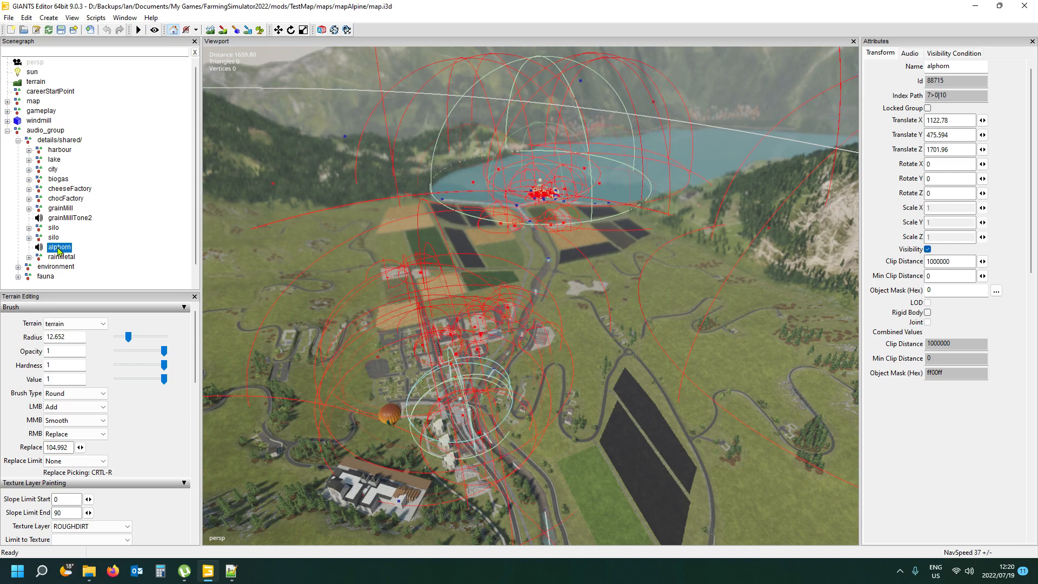
pyautogui.press('f')
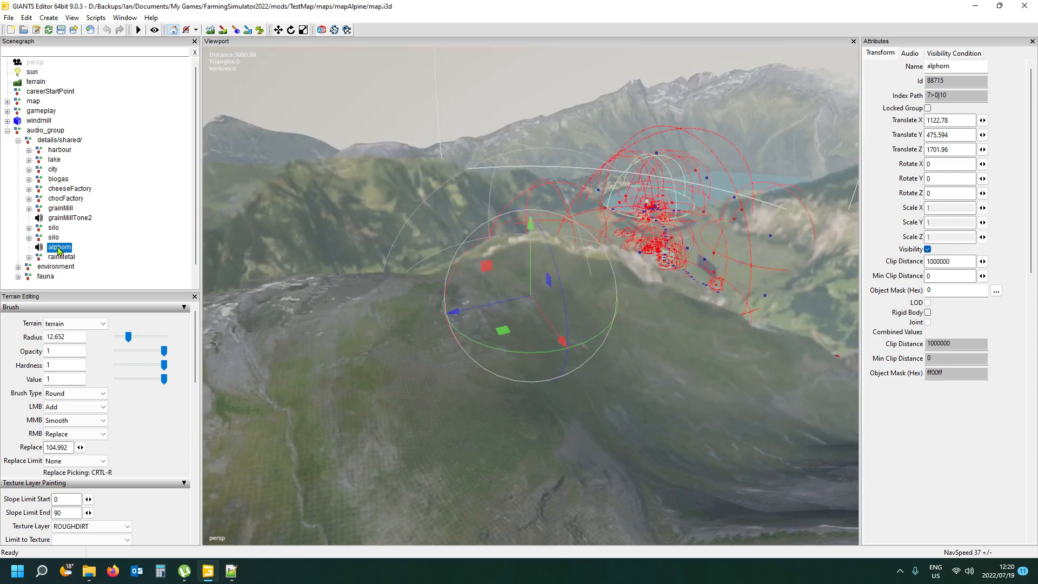
pyautogui.keyDown('alt'); pyautogui.moveTo(448, 328); pyautogui.dragTo(583, 341); pyautogui.keyUp('alt')
pyautogui.scroll(3, 447, 328)
pyautogui.scroll(-3, 449, 355)
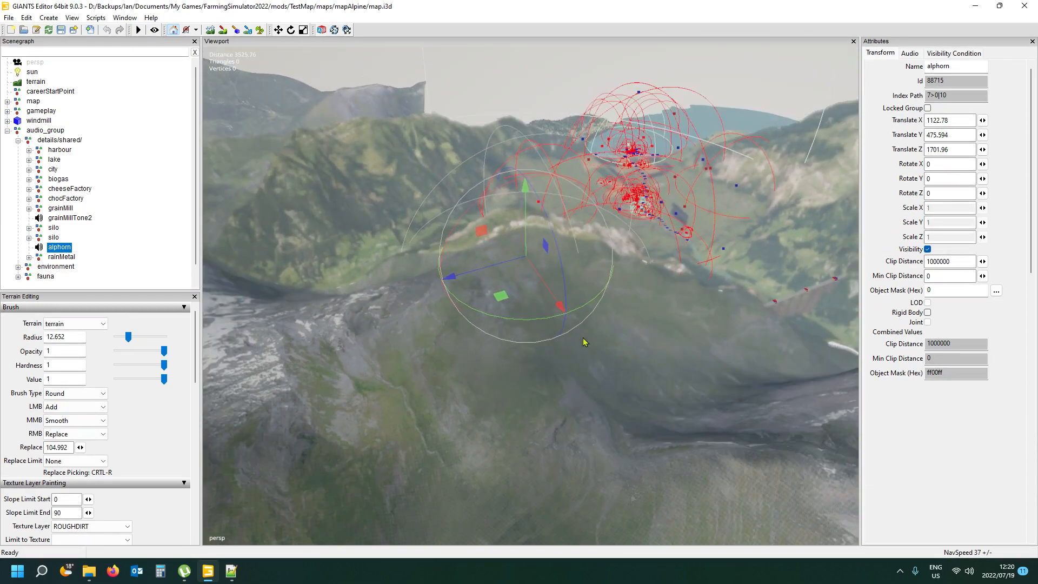
pyautogui.click(911, 53)
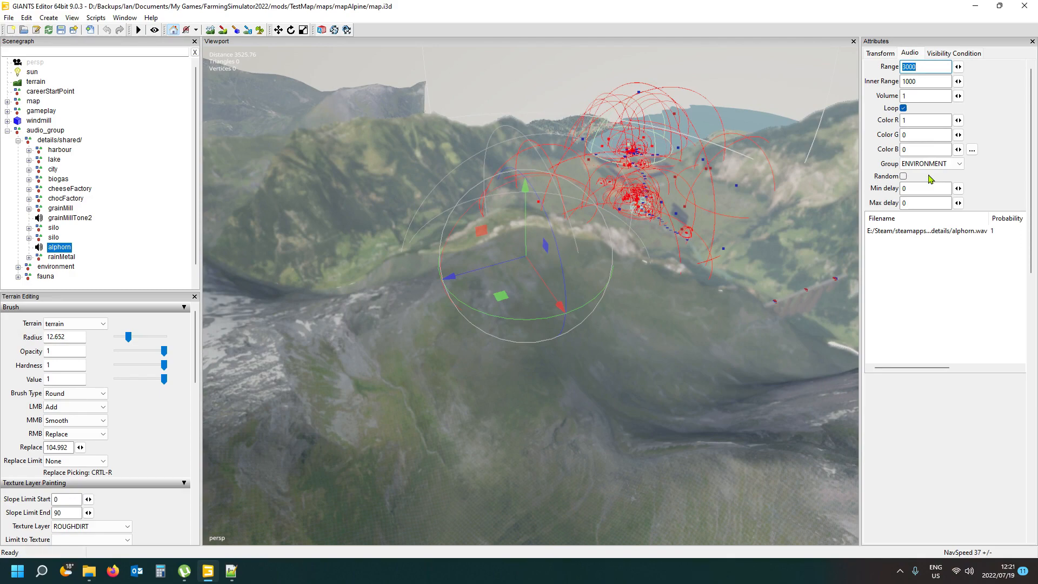
pyautogui.keyDown('alt'); pyautogui.moveTo(650, 285); pyautogui.dragTo(625, 342); pyautogui.keyUp('alt')
pyautogui.scroll(3, 675, 262)
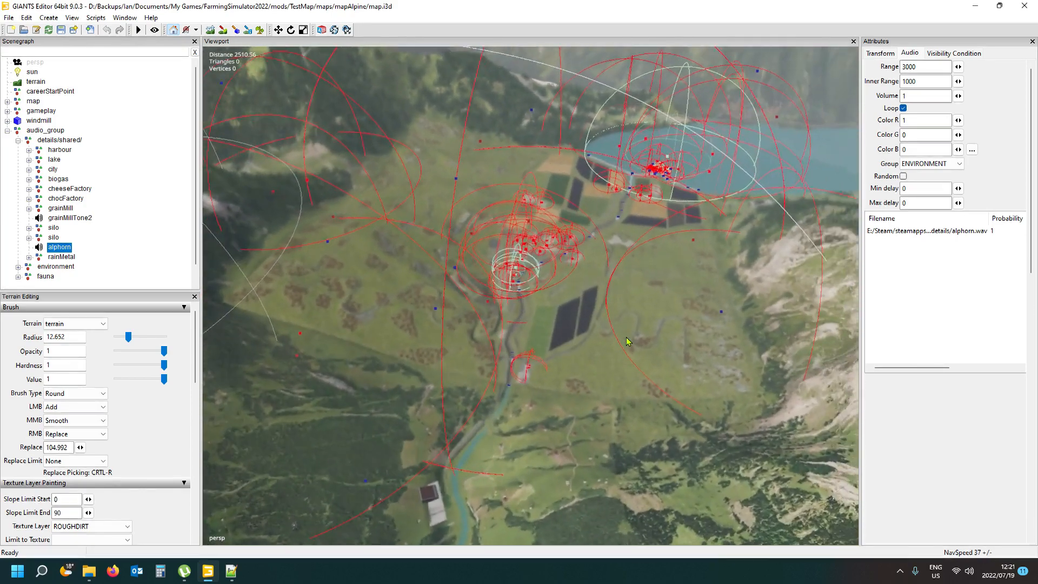
pyautogui.scroll(2, 625, 342)
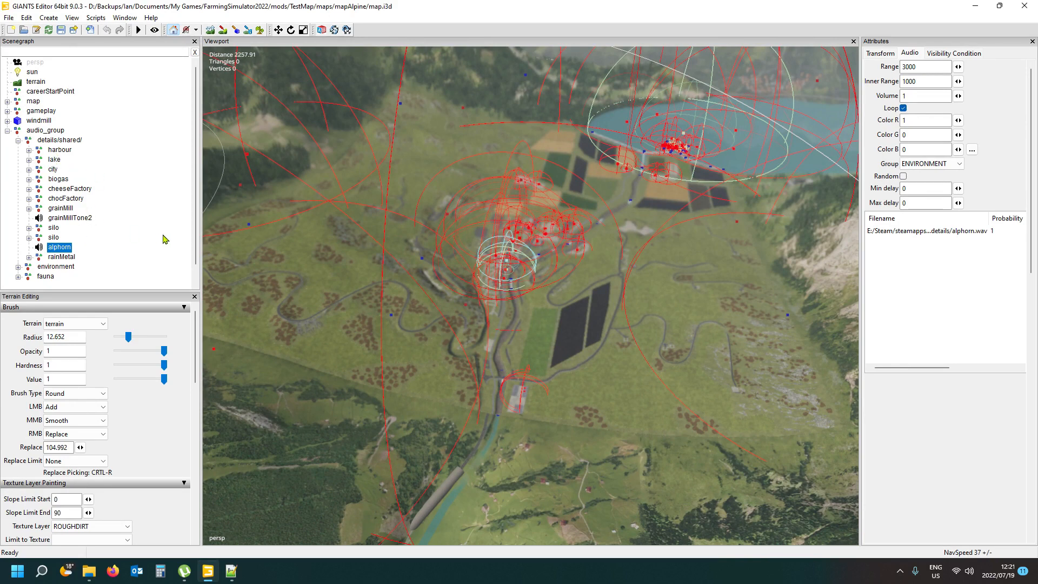
# - Look through the harbour group's boatCreak and lakeDock sounds, collapse it, and expand the environment group
pyautogui.scroll(-1, 199, 259)
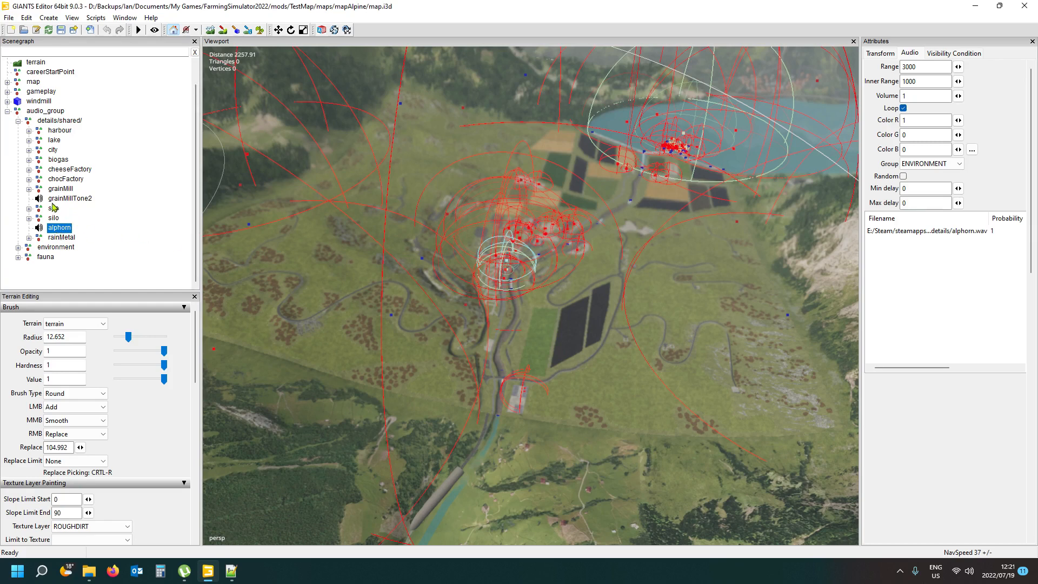
pyautogui.click(29, 132)
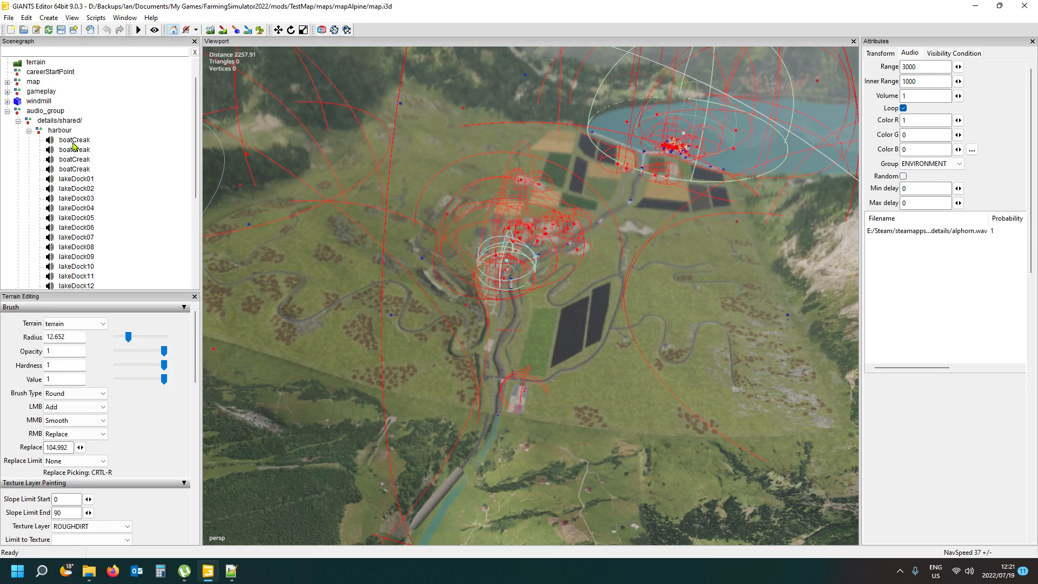
pyautogui.scroll(-1, 75, 145)
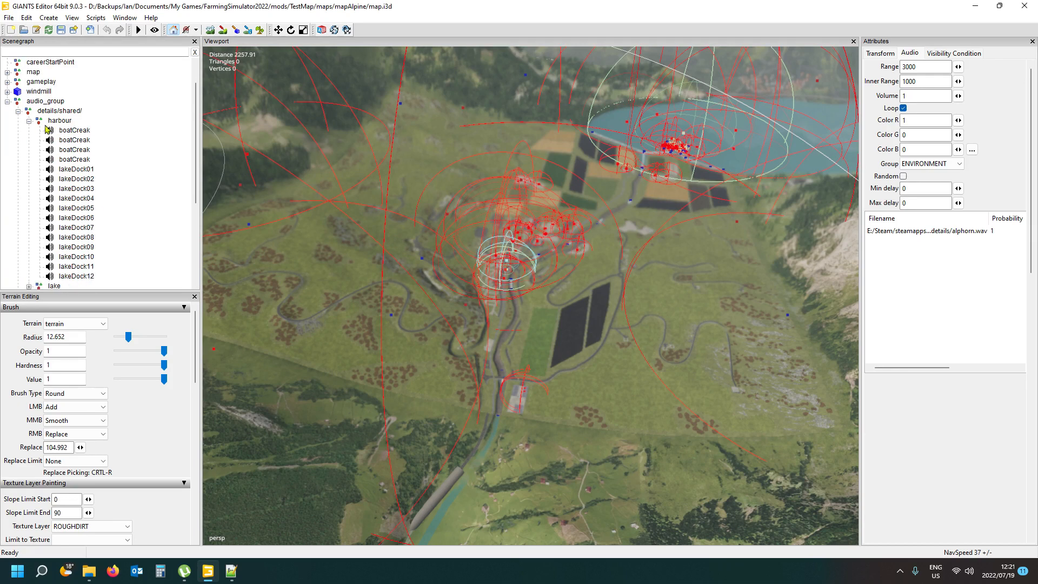
pyautogui.click(29, 121)
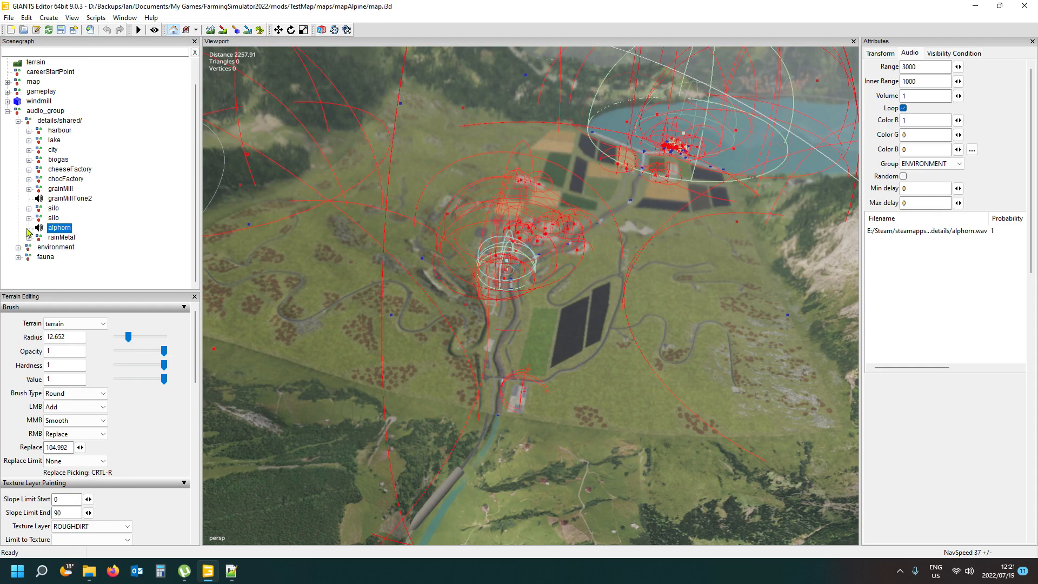
pyautogui.click(18, 248)
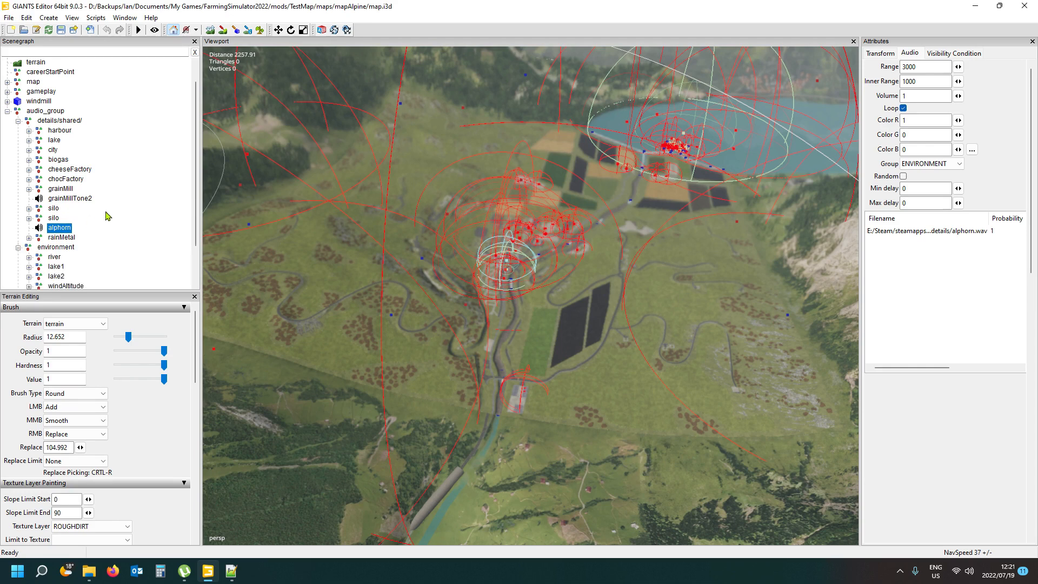
pyautogui.scroll(-2, 46, 227)
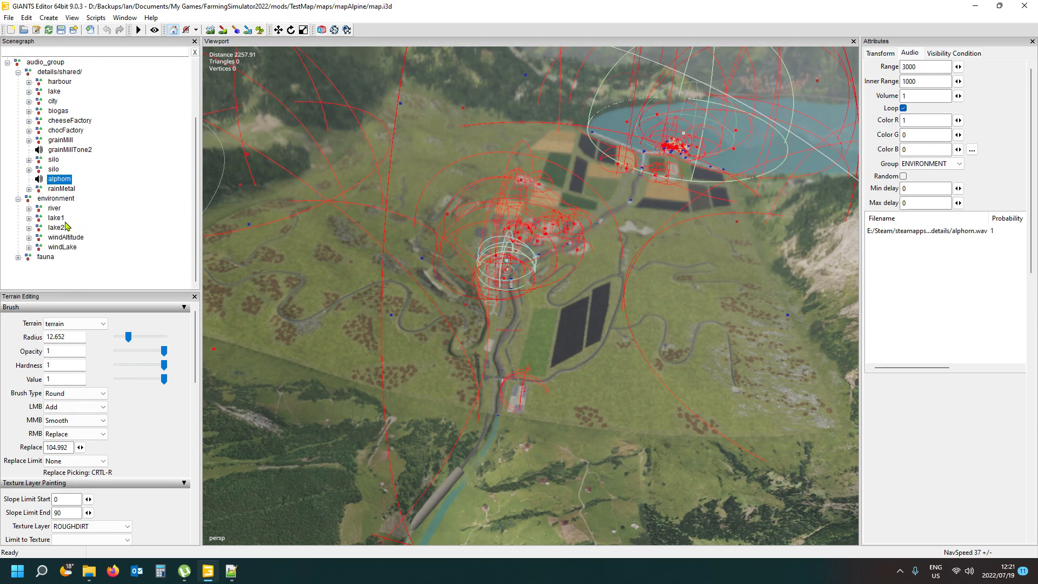
# - Expand the river group and its soundNode, select riverLoopB and frame it in the viewport
pyautogui.keyDown('alt'); pyautogui.moveTo(588, 340); pyautogui.dragTo(536, 320); pyautogui.keyUp('alt')
pyautogui.scroll(3, 536, 336)
pyautogui.scroll(3, 536, 337)
pyautogui.scroll(2, 557, 329)
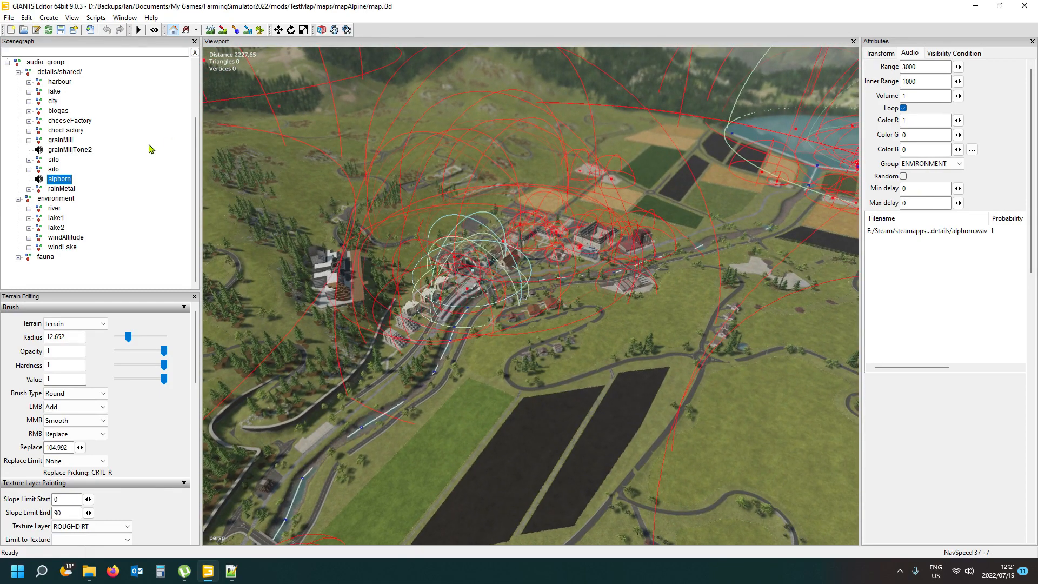
pyautogui.click(29, 209)
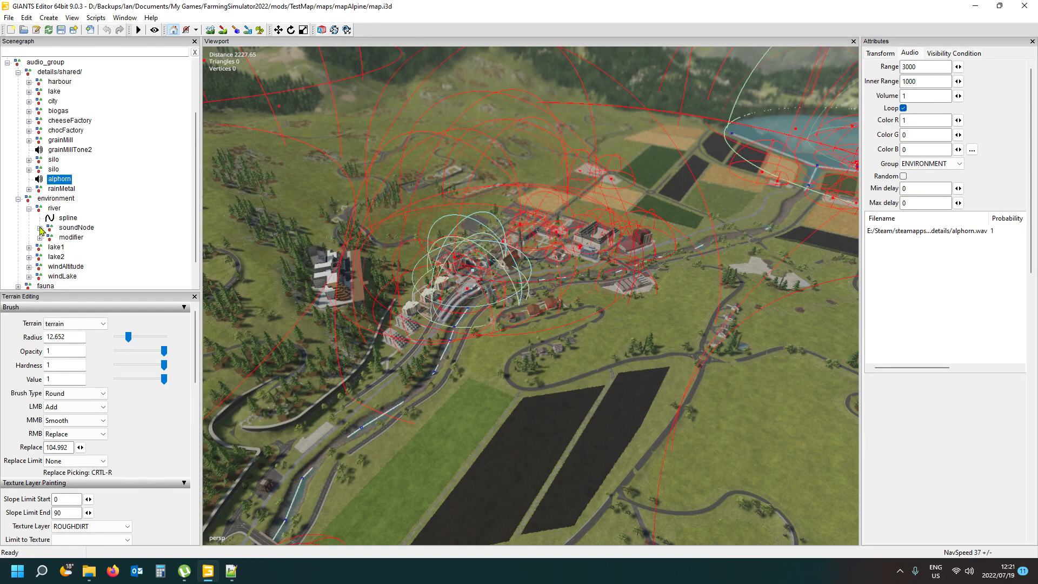
pyautogui.click(39, 228)
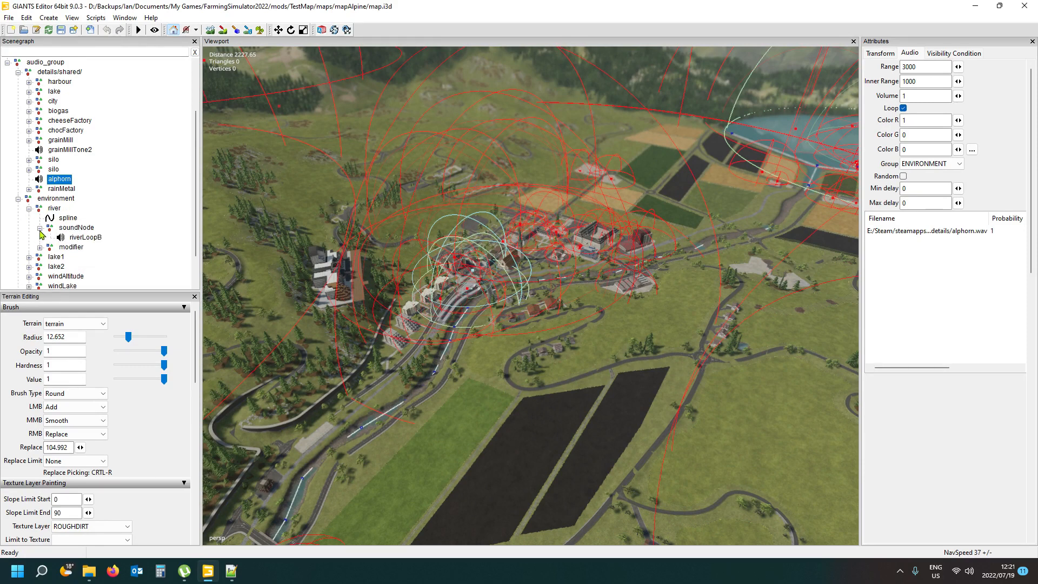
pyautogui.click(85, 237)
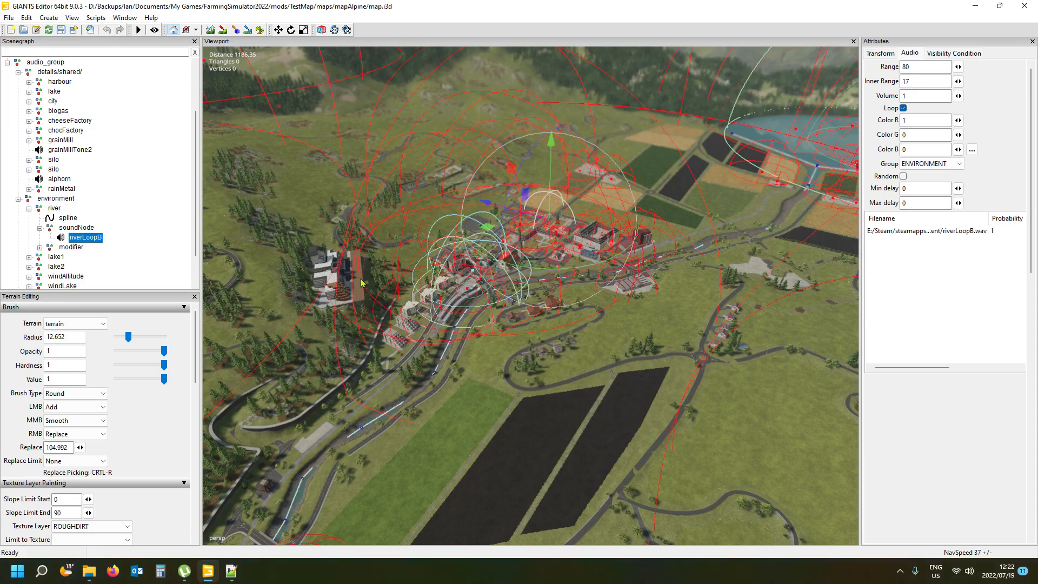
pyautogui.press('f')
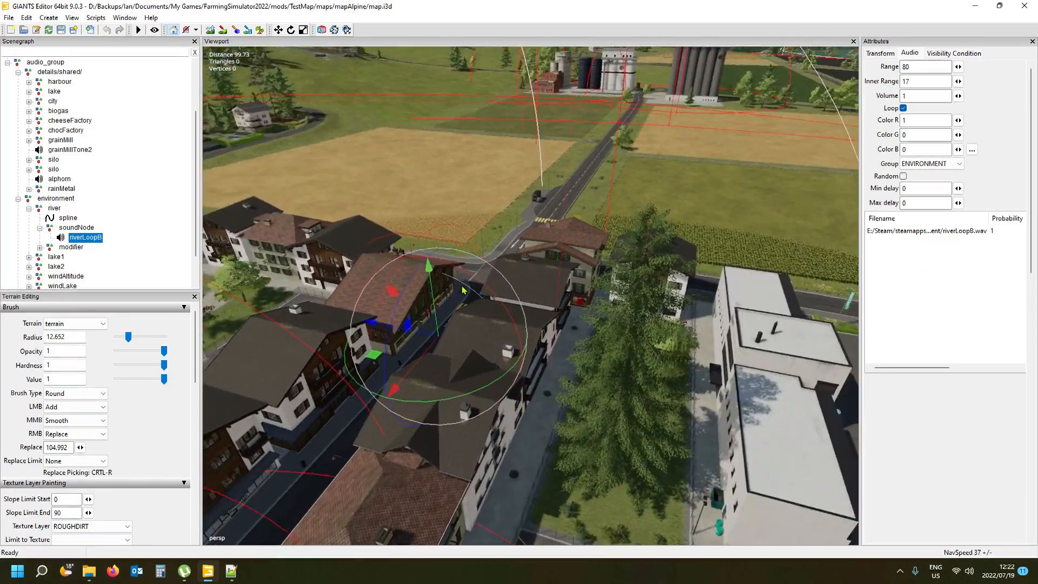
# - Examine the riverLoopB sound's position and range in the town relative to the river spline
pyautogui.scroll(-5, 463, 290)
pyautogui.keyDown('alt'); pyautogui.moveTo(474, 311); pyautogui.dragTo(529, 300); pyautogui.keyUp('alt')
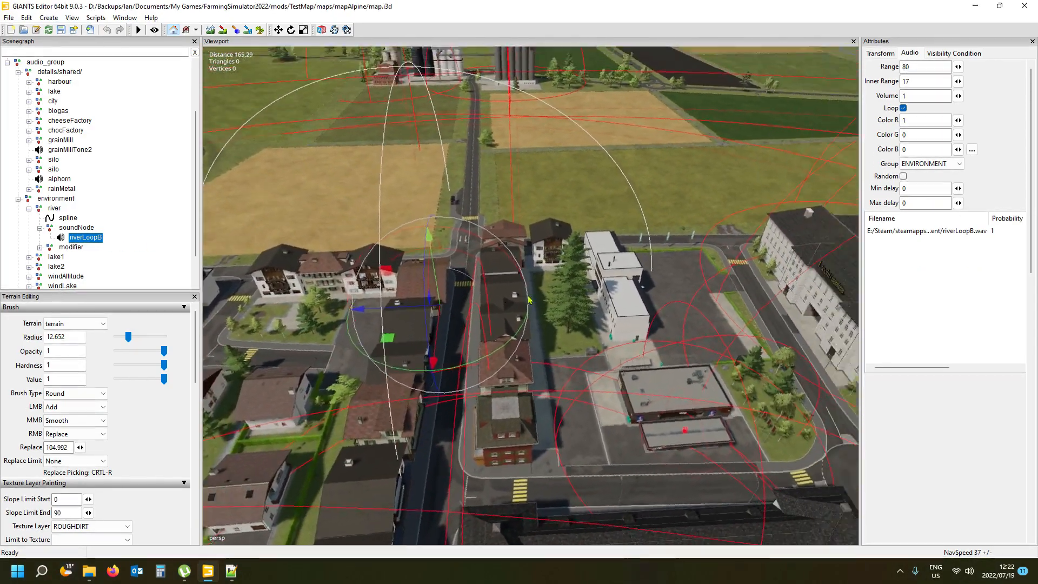
pyautogui.scroll(-10, 541, 295)
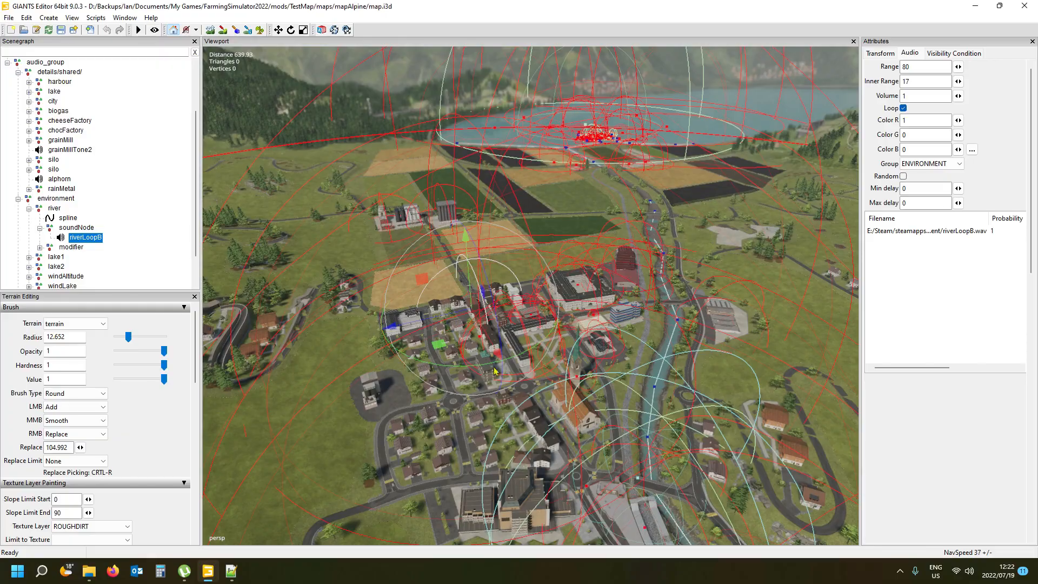
pyautogui.scroll(10, 539, 330)
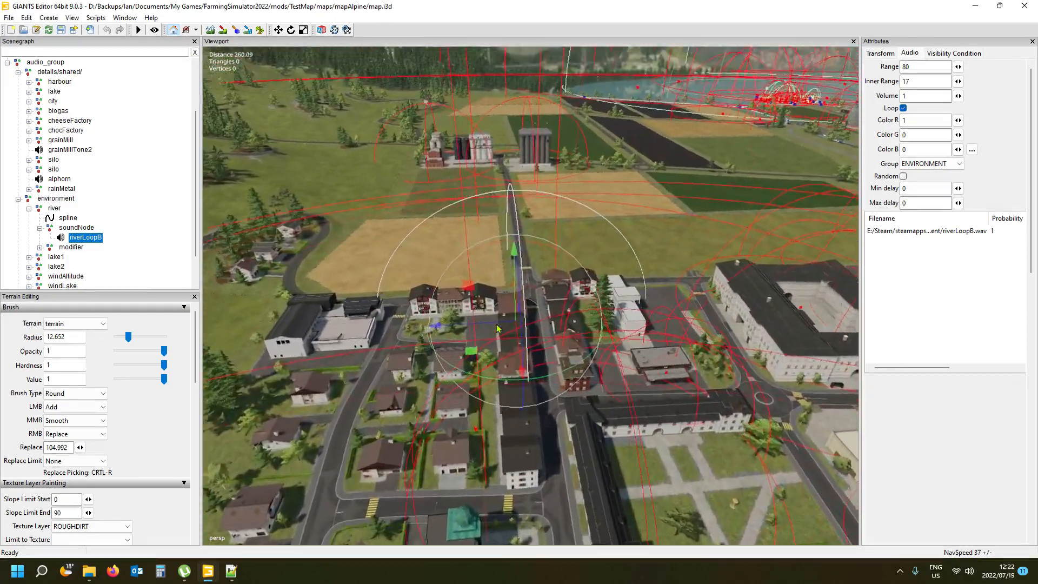
pyautogui.moveTo(498, 328); pyautogui.dragTo(541, 342, button='middle')
pyautogui.scroll(-3, 541, 343)
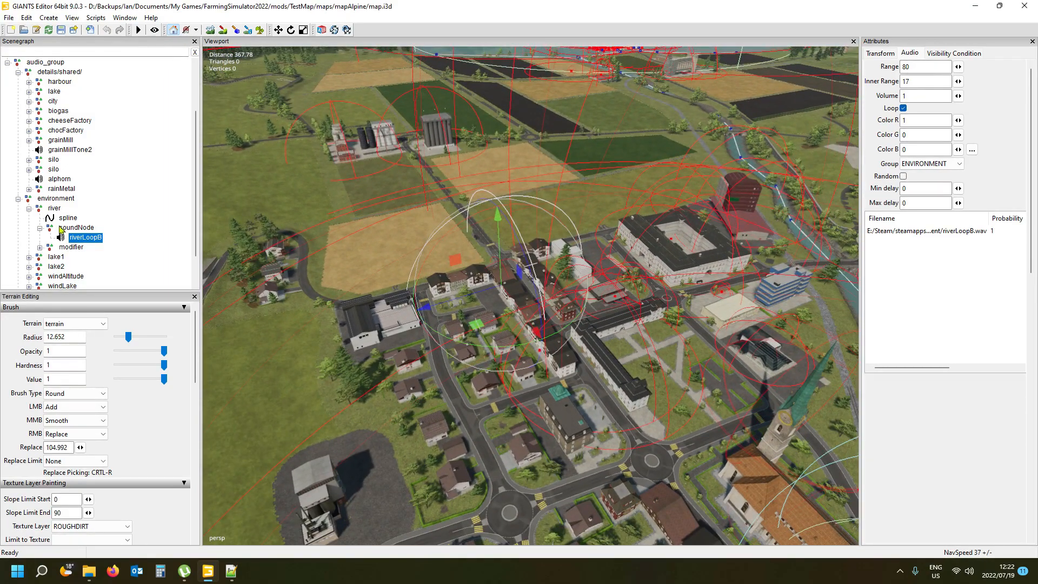
pyautogui.scroll(-1, 115, 250)
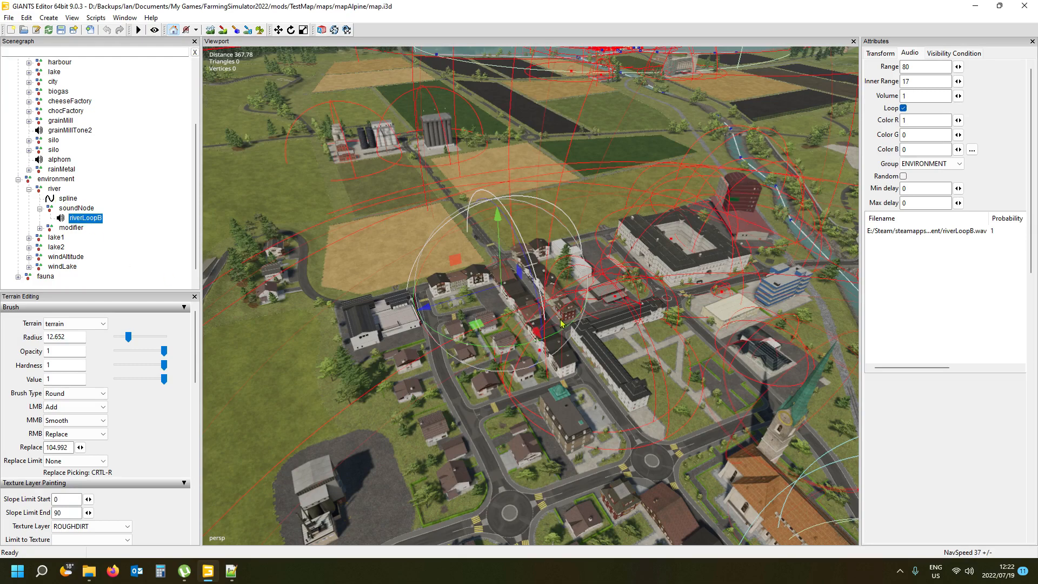
pyautogui.keyDown('alt'); pyautogui.moveTo(730, 288); pyautogui.dragTo(774, 285); pyautogui.keyUp('alt')
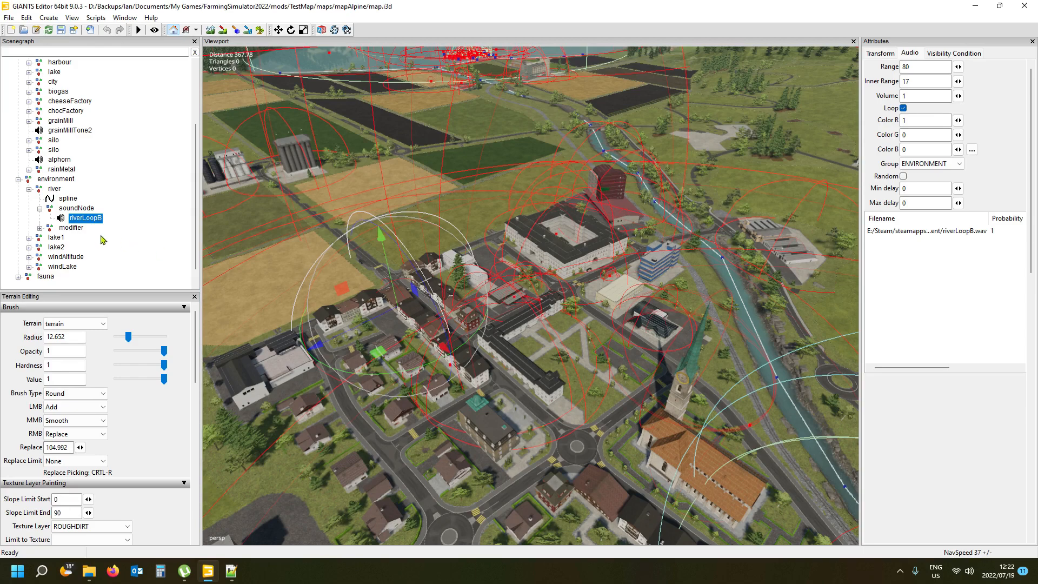
# - Expand the fauna group and examine the seaGull01 and seaGull04 sound sources and the areas their ranges cover
pyautogui.scroll(-1, 114, 234)
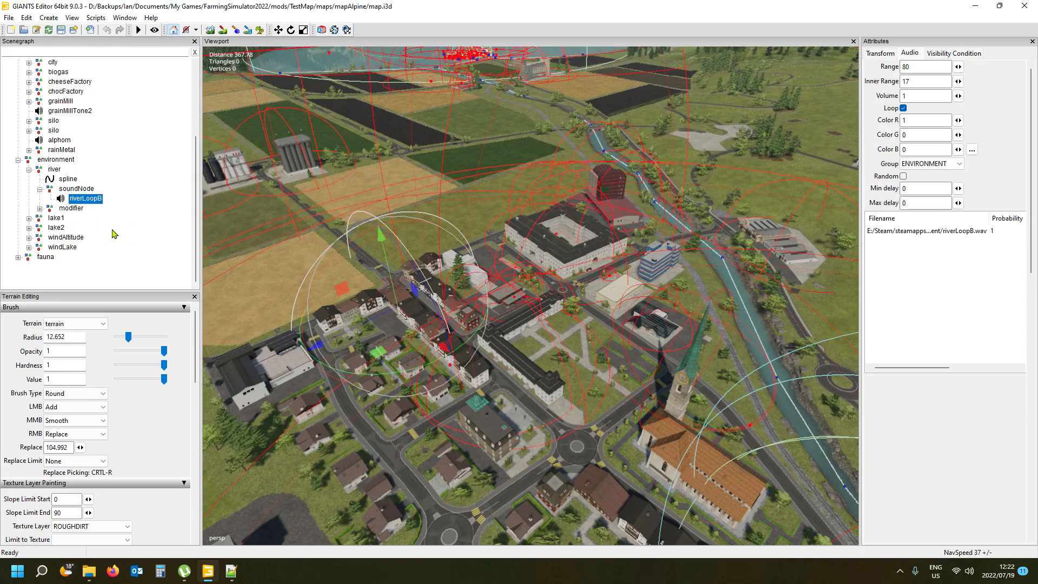
pyautogui.click(18, 257)
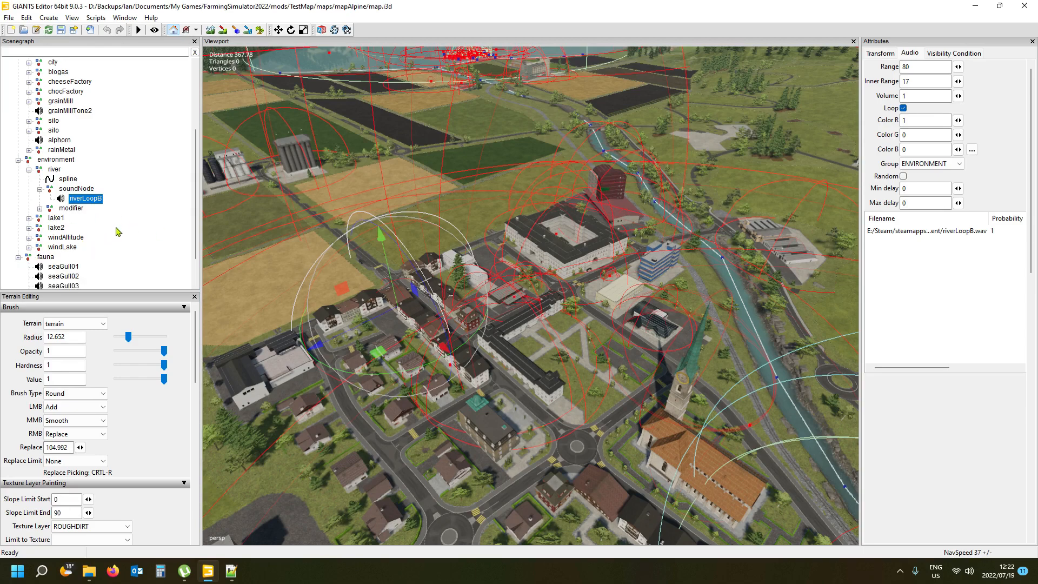
pyautogui.scroll(-2, 117, 231)
pyautogui.click(61, 229)
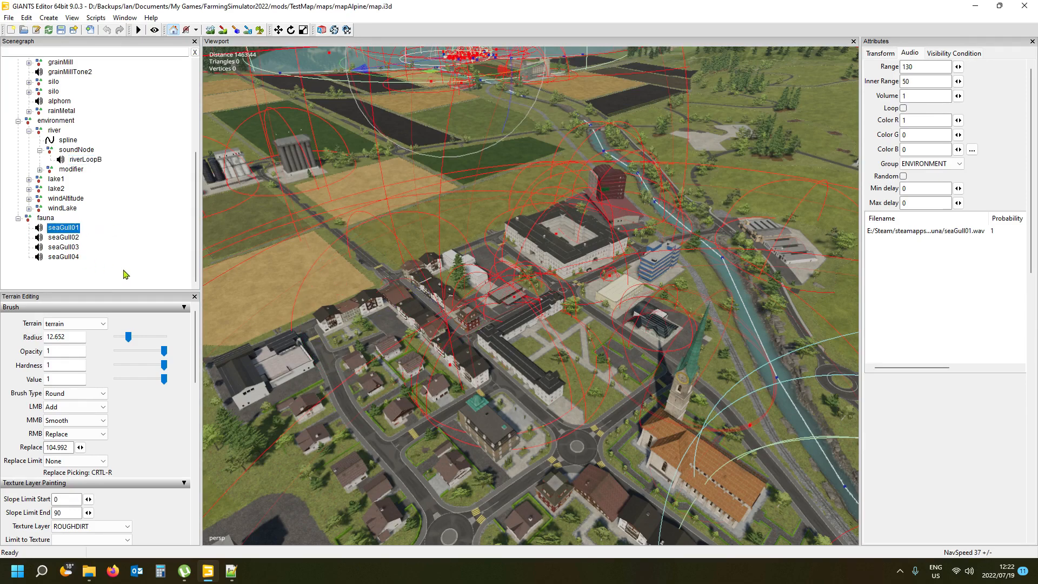
pyautogui.click(57, 258)
pyautogui.keyDown('alt'); pyautogui.moveTo(310, 264); pyautogui.dragTo(292, 227); pyautogui.keyUp('alt')
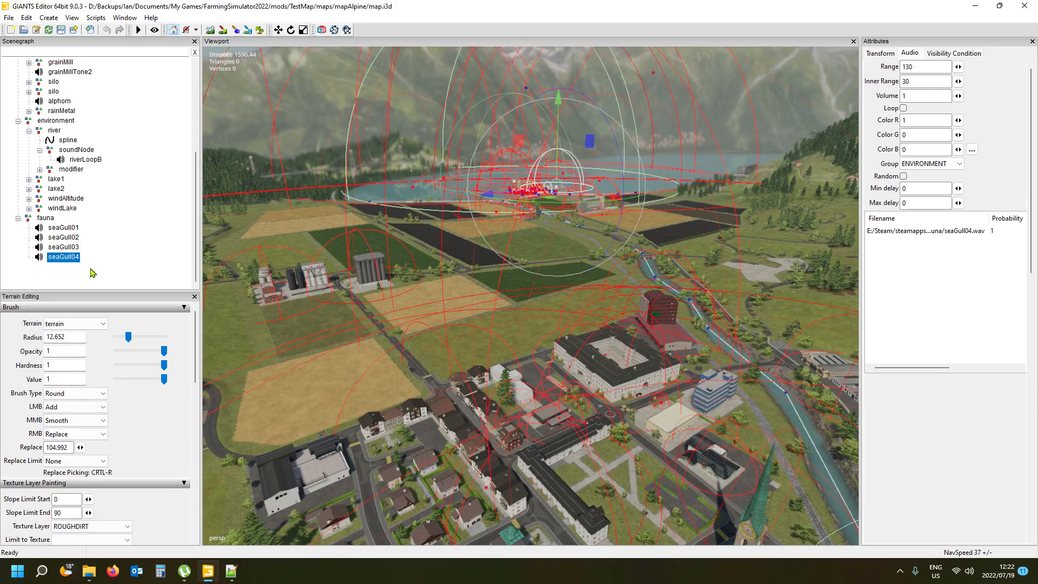
pyautogui.keyDown('alt'); pyautogui.moveTo(320, 296); pyautogui.dragTo(155, 261); pyautogui.keyUp('alt')
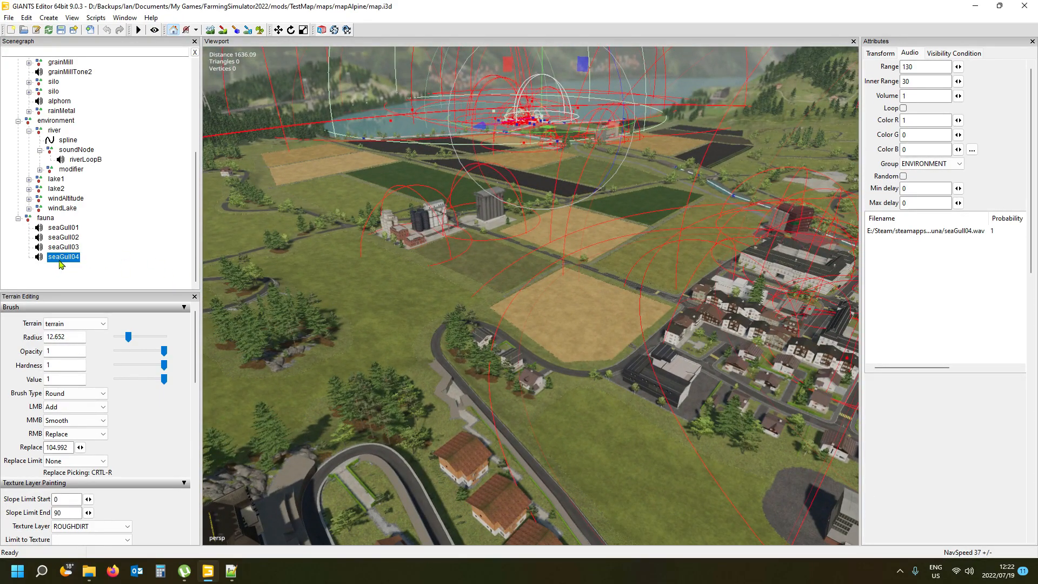
# - Switch to sound.xml in Notepad++, look over its settings information and search the file for "seagull"
pyautogui.click(231, 572)
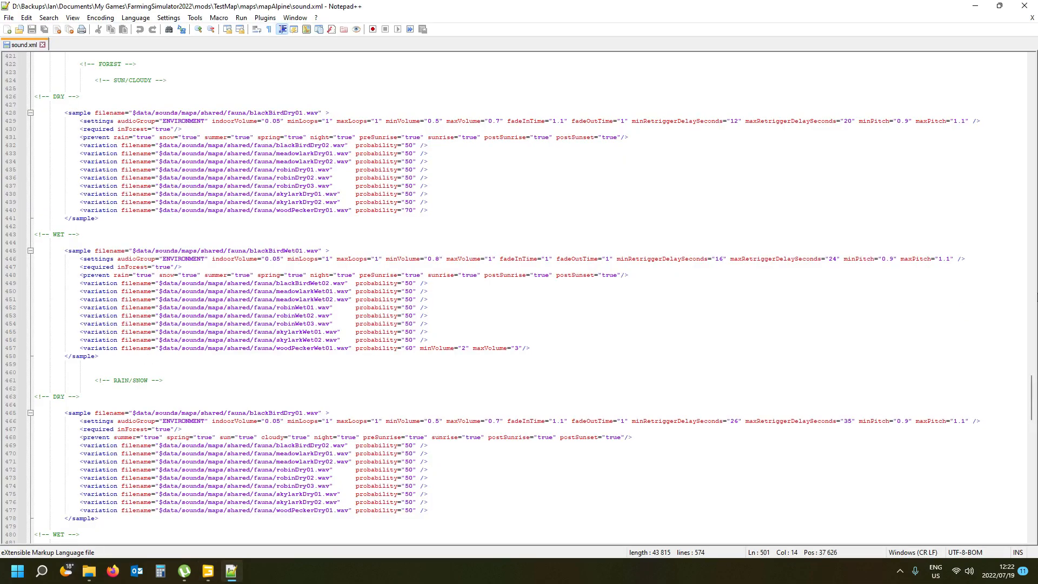
pyautogui.moveTo(1032, 390); pyautogui.dragTo(1031, 66)
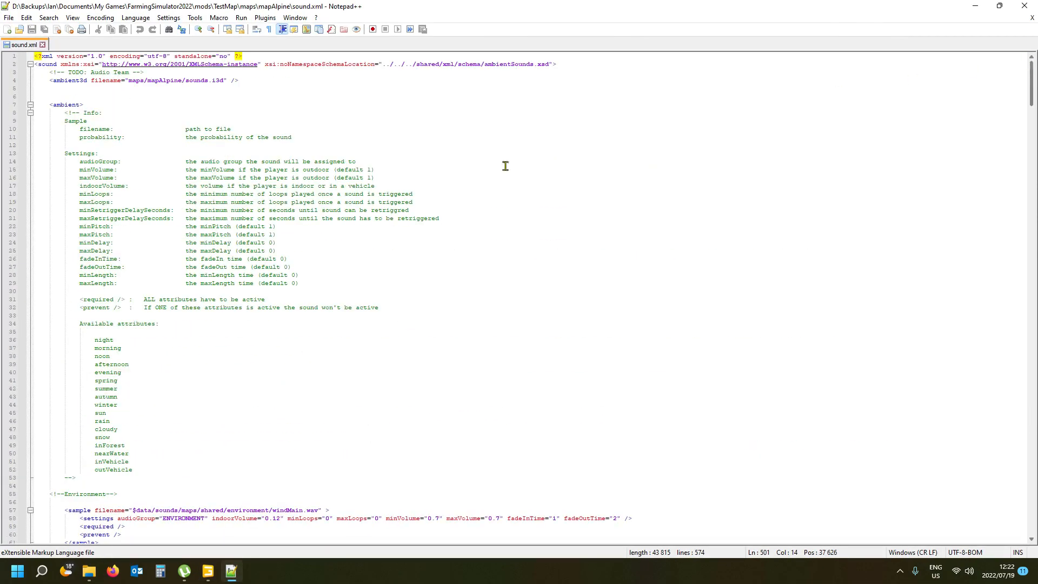
pyautogui.scroll(-5, 324, 278)
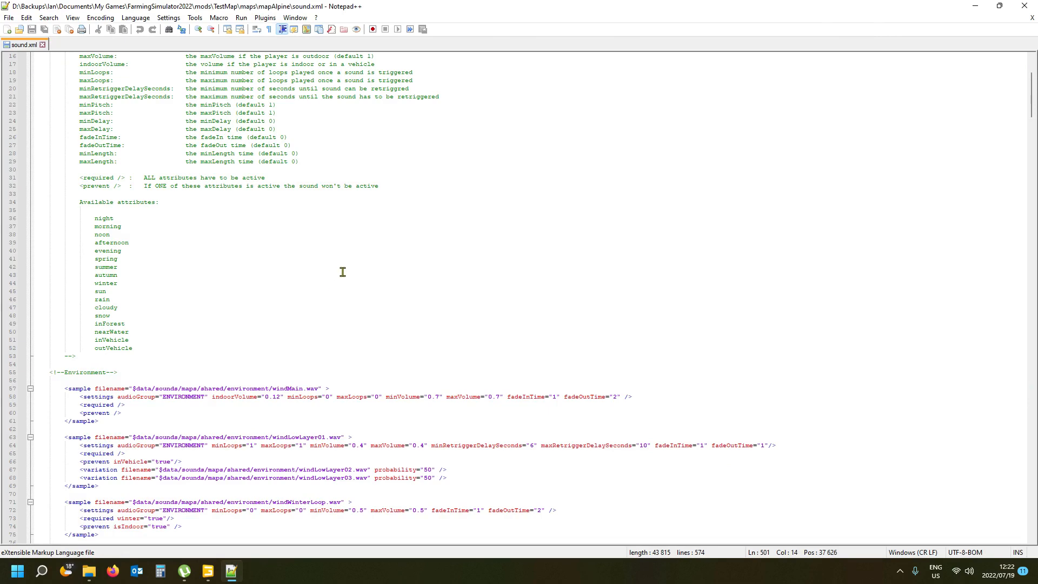
pyautogui.hotkey('ctrl', 'f')
pyautogui.write('se')
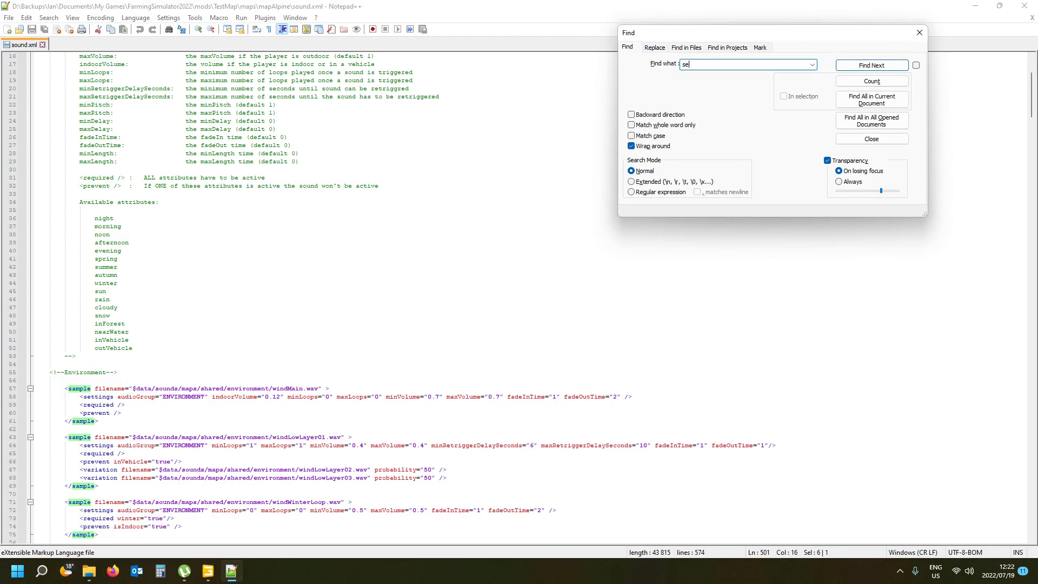
pyautogui.write('ag')
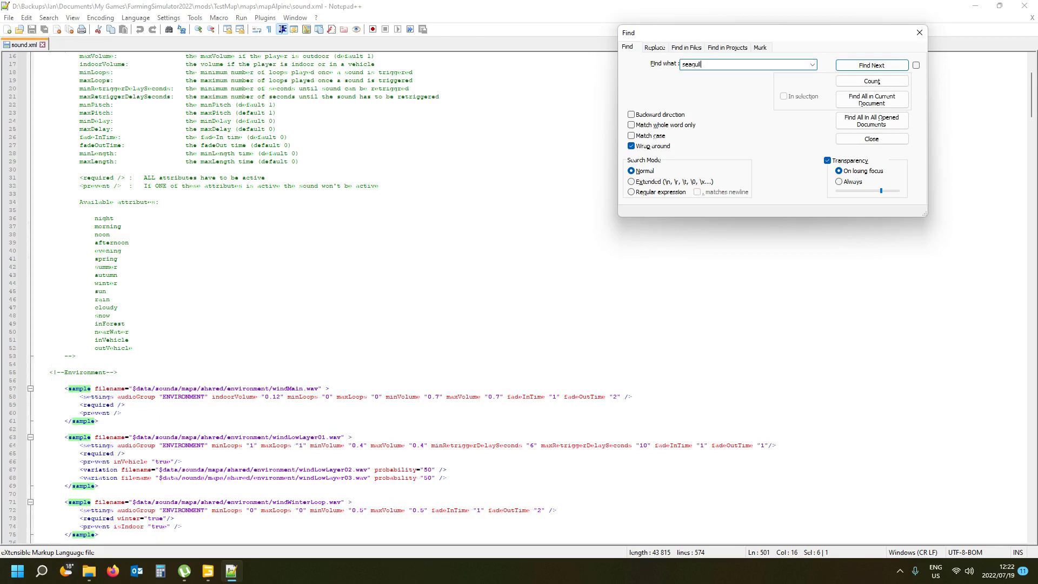
pyautogui.write('ull')
pyautogui.press('Return')
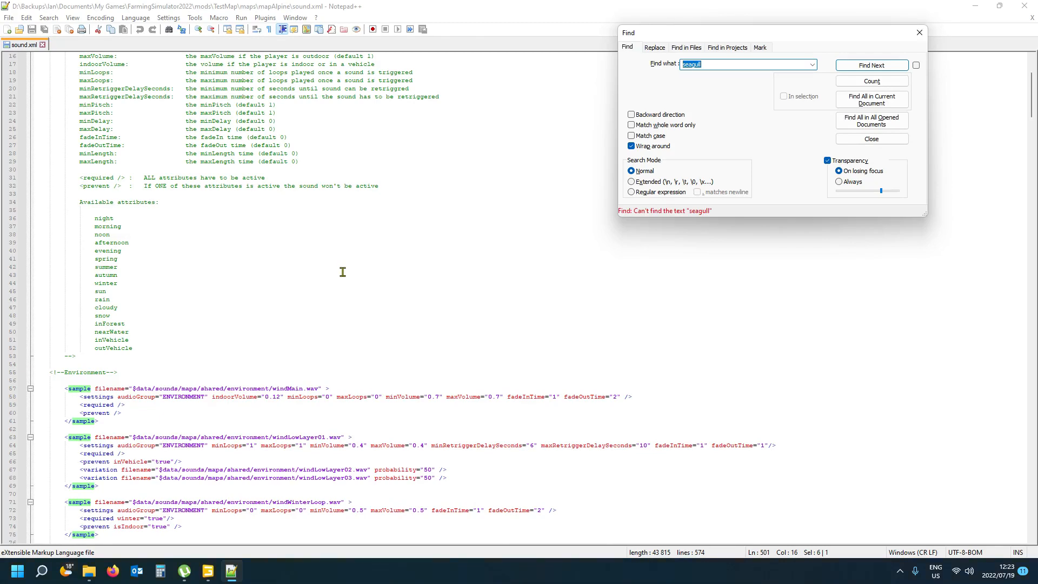
pyautogui.click(919, 33)
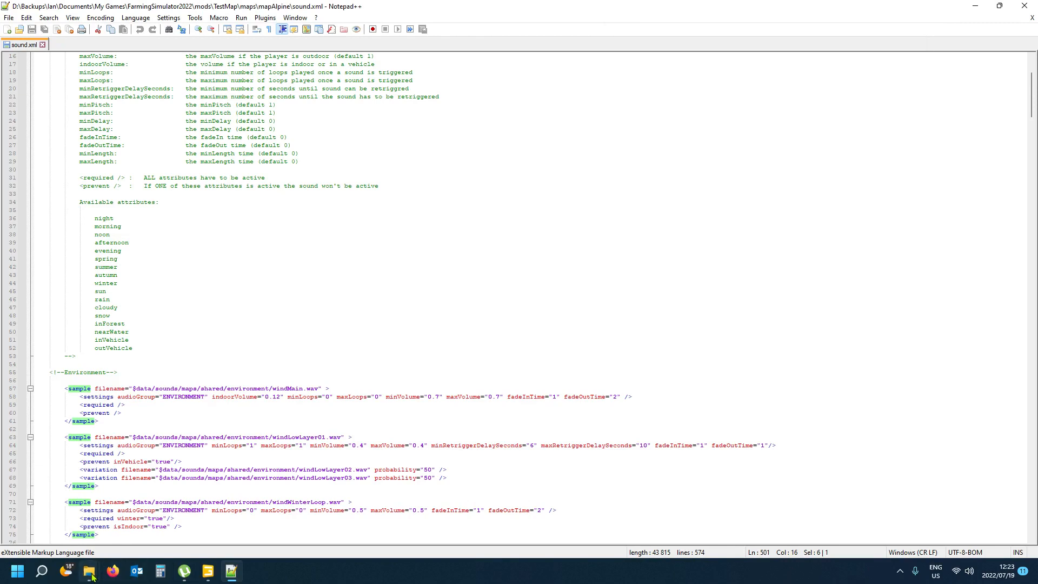
# - Open sounds.i3d from the TestMap mapAlpine folder in Notepad++
pyautogui.moveTo(89, 572)
pyautogui.click(56, 518)
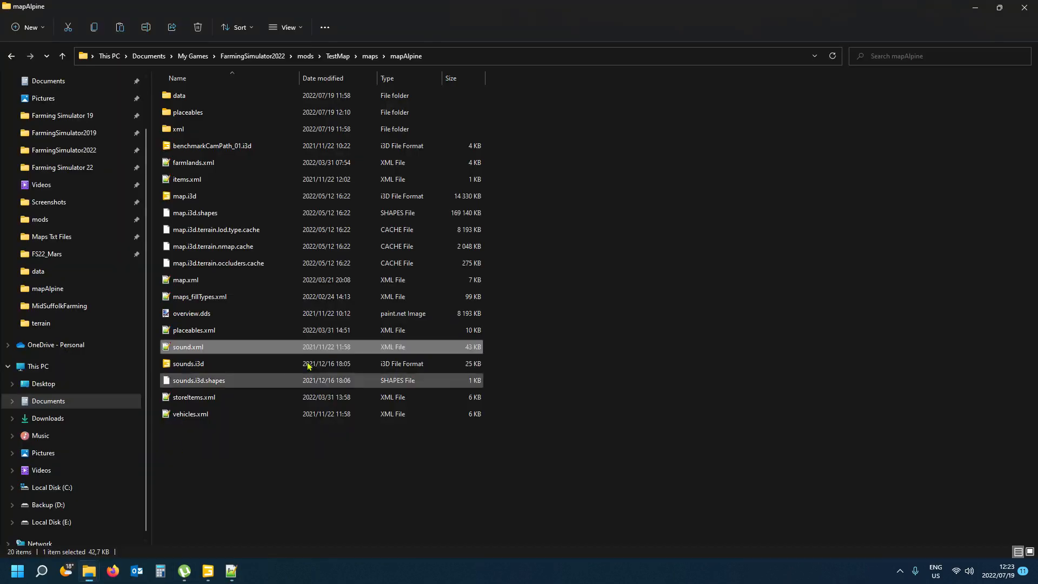
pyautogui.click(203, 365)
pyautogui.rightClick(207, 369)
pyautogui.moveTo(248, 420)
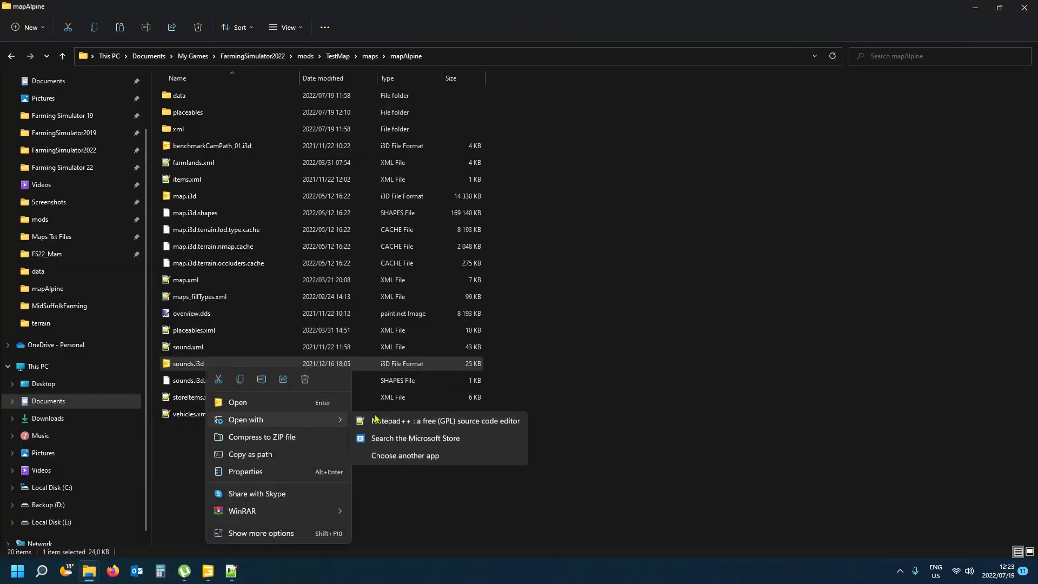
pyautogui.click(404, 421)
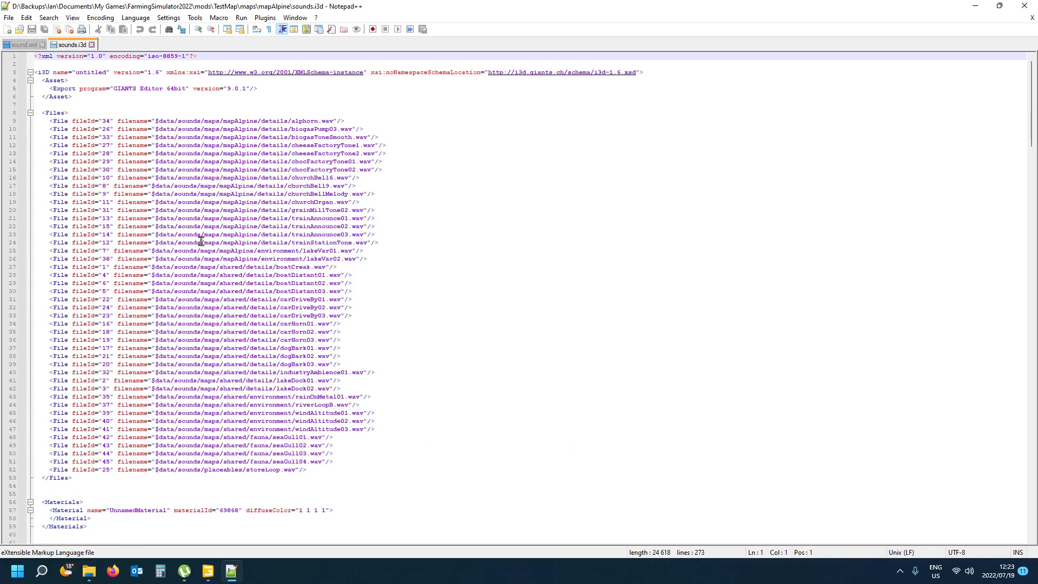
# - Examine the seaGull file entries in sounds.i3d and the AudioSource definitions for the harbour, lake and city groups
pyautogui.click(287, 438)
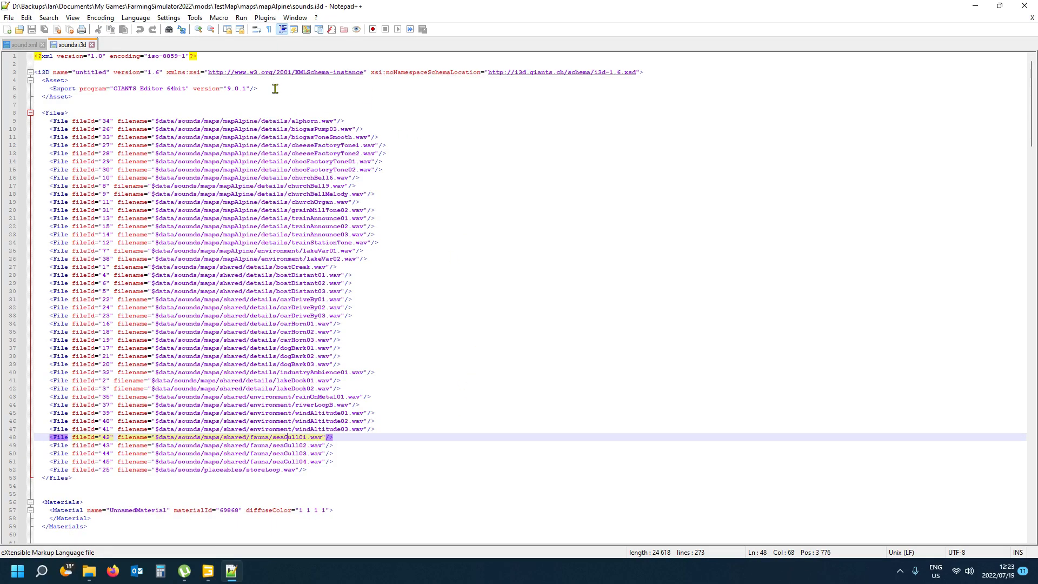
pyautogui.scroll(-5, 312, 460)
pyautogui.scroll(-9, 312, 460)
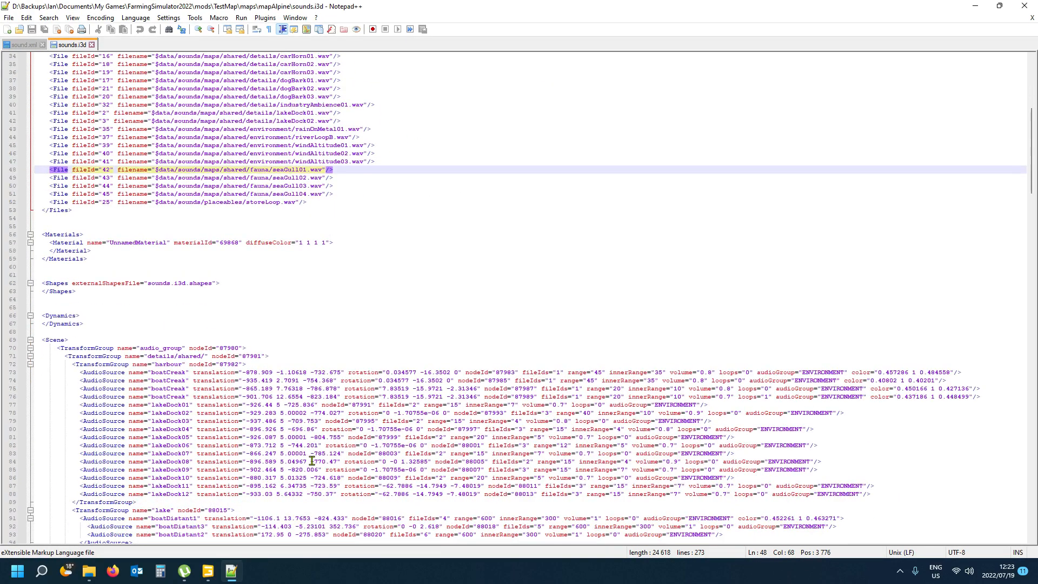
pyautogui.scroll(-3, 321, 421)
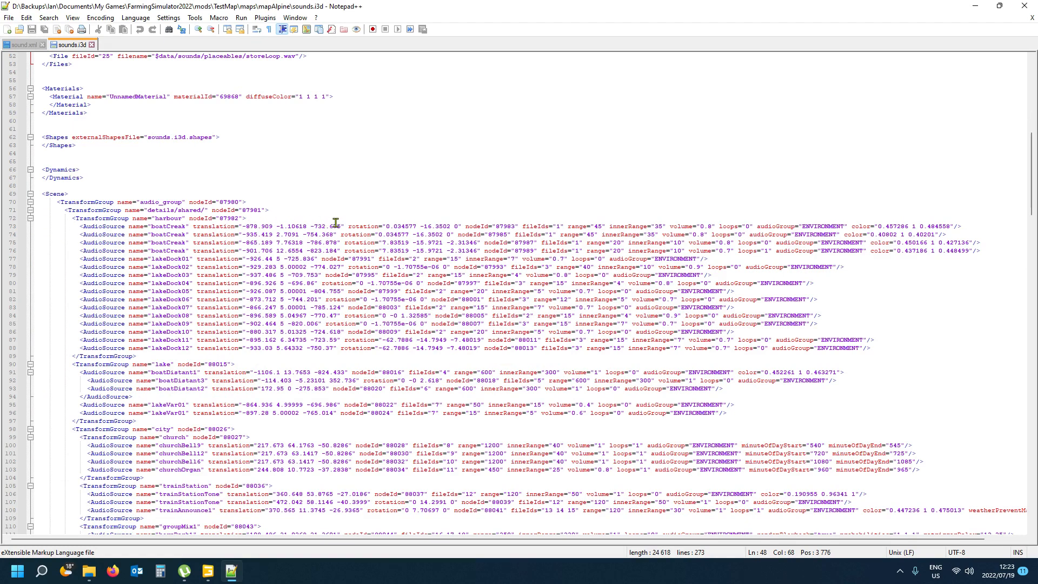
pyautogui.click(111, 227)
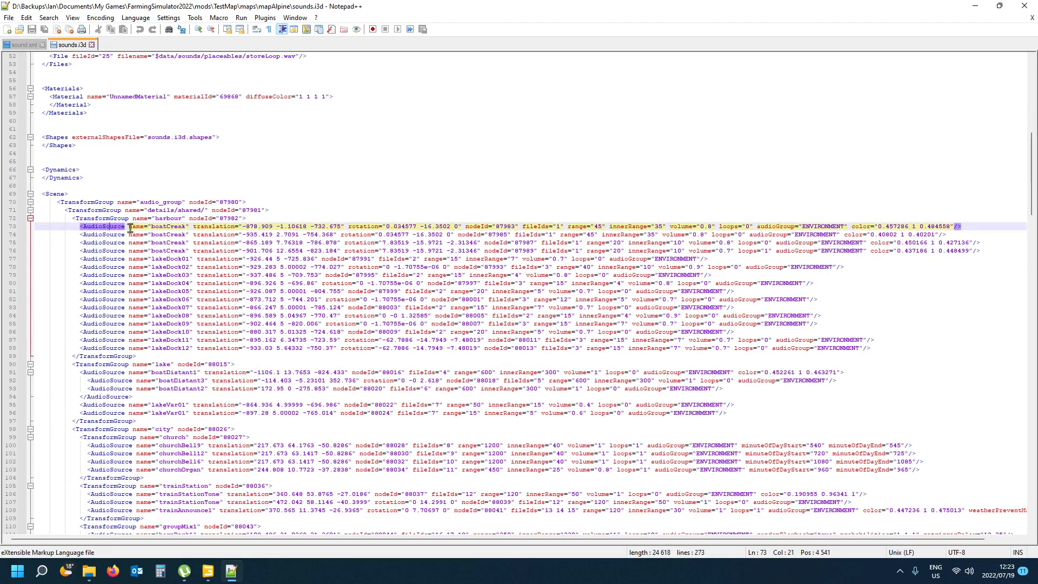
pyautogui.scroll(-2, 183, 353)
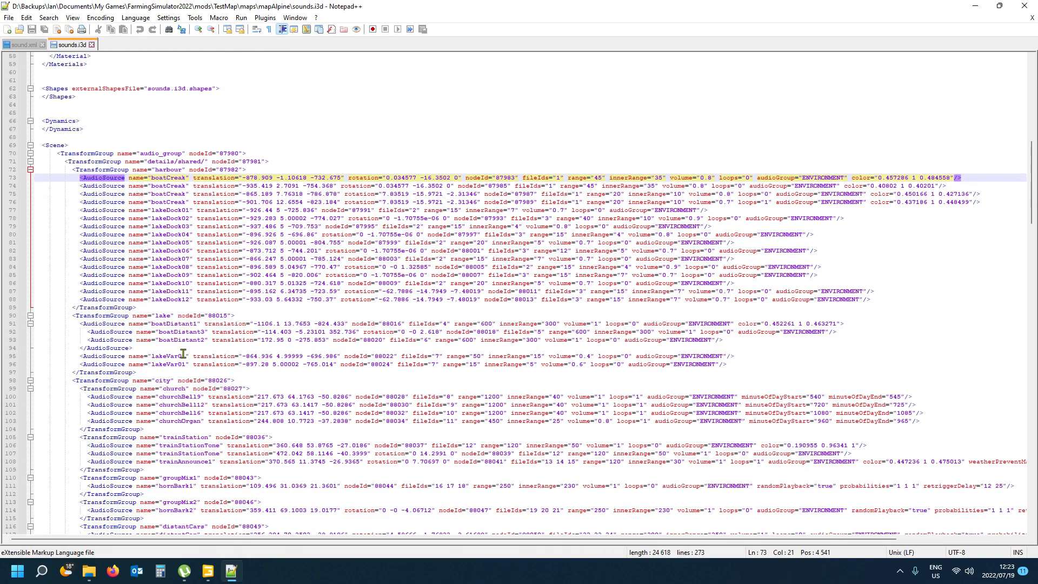
pyautogui.scroll(-2, 187, 340)
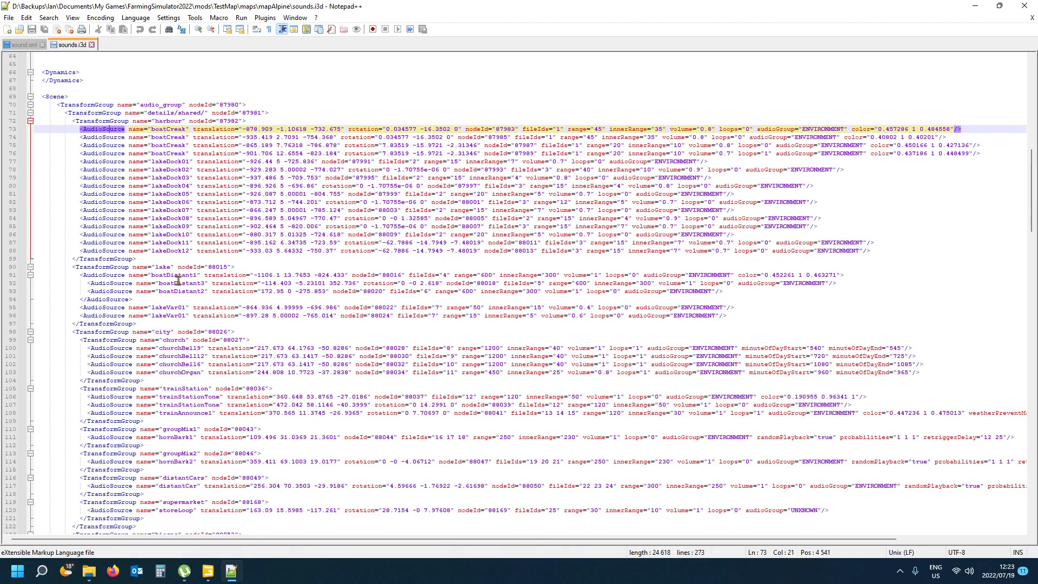
pyautogui.scroll(-4, 193, 295)
pyautogui.scroll(5, 197, 231)
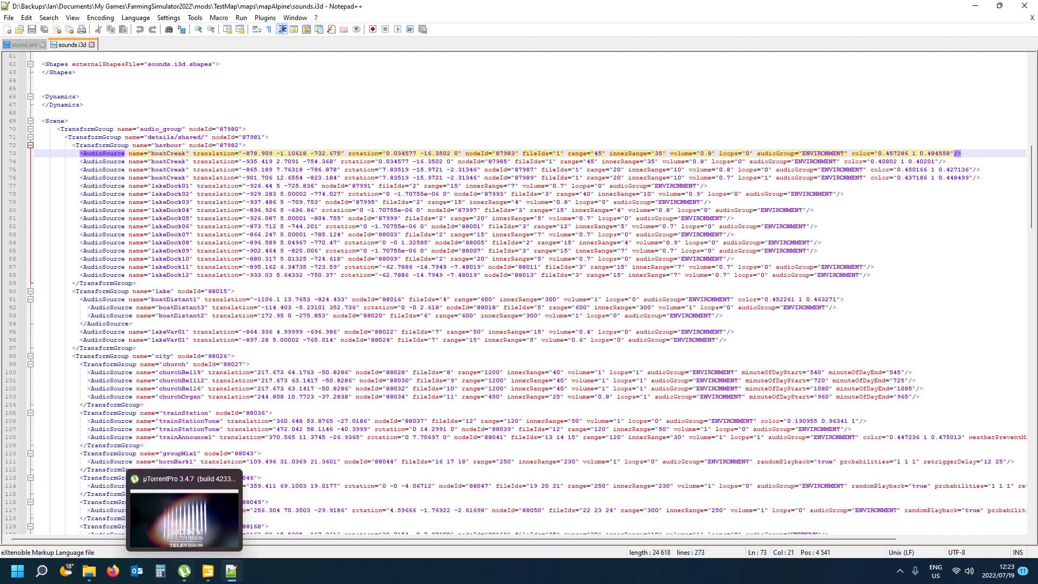
# - Switch back to GIANTS Editor, select audio_group and examine the ranges of all its sounds across the map
pyautogui.moveTo(208, 570)
pyautogui.click(193, 528)
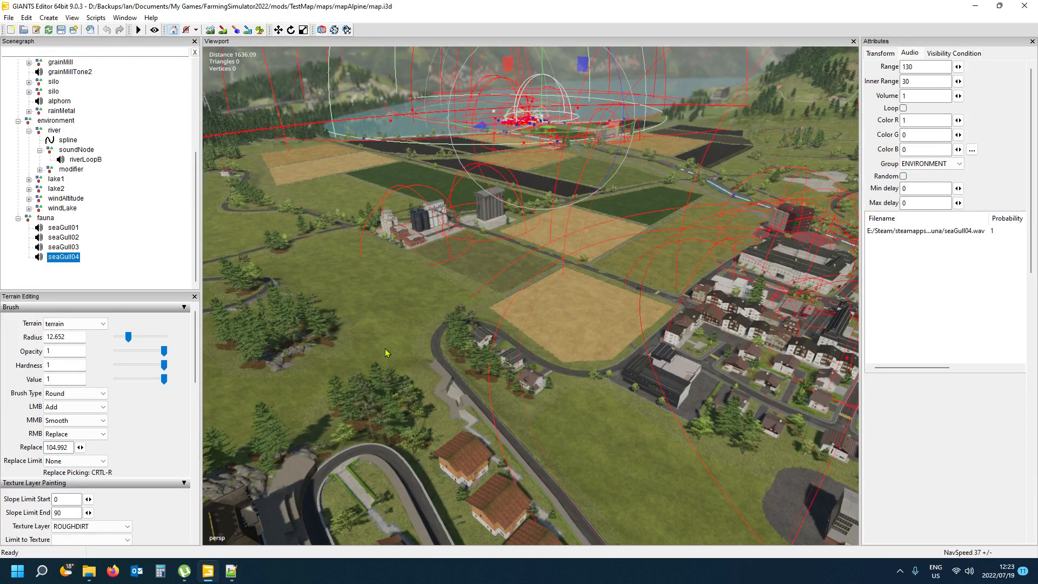
pyautogui.scroll(5, 545, 345)
pyautogui.moveTo(564, 361); pyautogui.dragTo(555, 302, button='right')
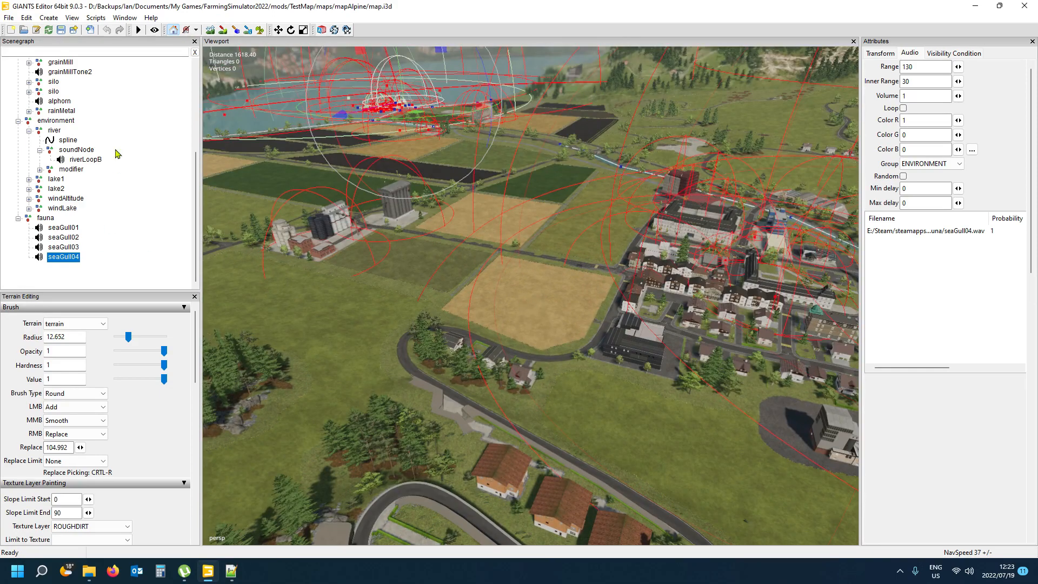
pyautogui.scroll(5, 27, 138)
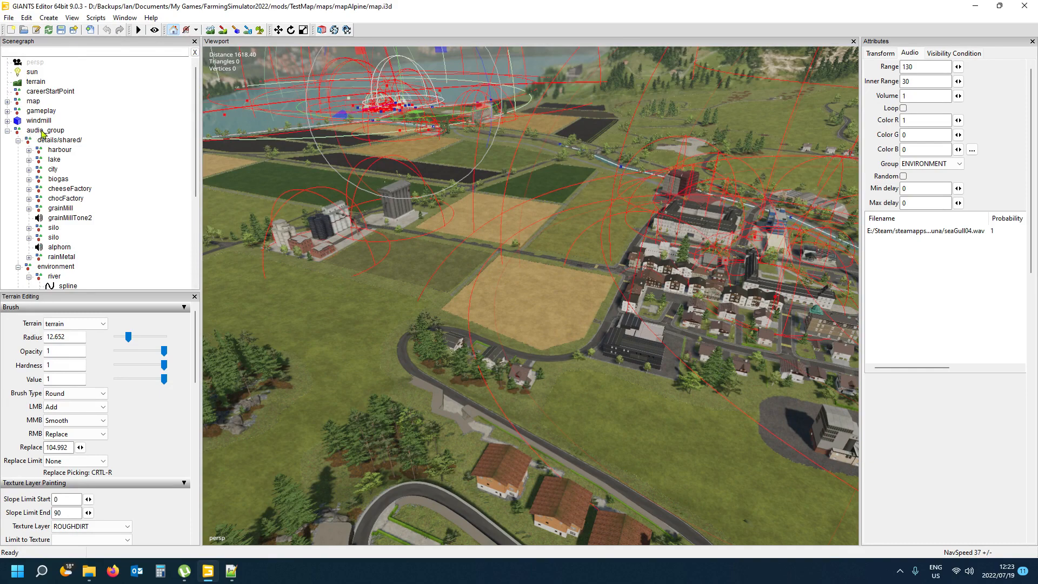
pyautogui.click(43, 131)
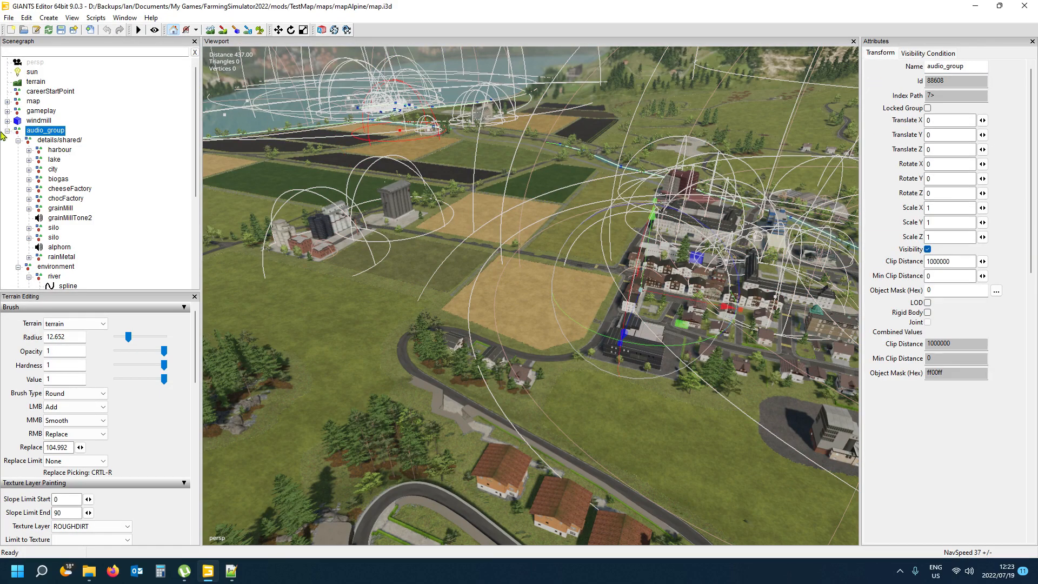
pyautogui.moveTo(432, 304)
pyautogui.keyDown('alt'); pyautogui.mouseDown()
pyautogui.moveTo(371, 294)
pyautogui.moveTo(475, 359)
pyautogui.moveTo(498, 324)
pyautogui.moveTo(432, 286)
pyautogui.mouseUp(); pyautogui.keyUp('alt')
pyautogui.scroll(-2, 162, 178)
# - Duplicate the seaGull04 sound in the fauna group and rename the copy seaGull05
pyautogui.moveTo(198, 184); pyautogui.dragTo(200, 263)
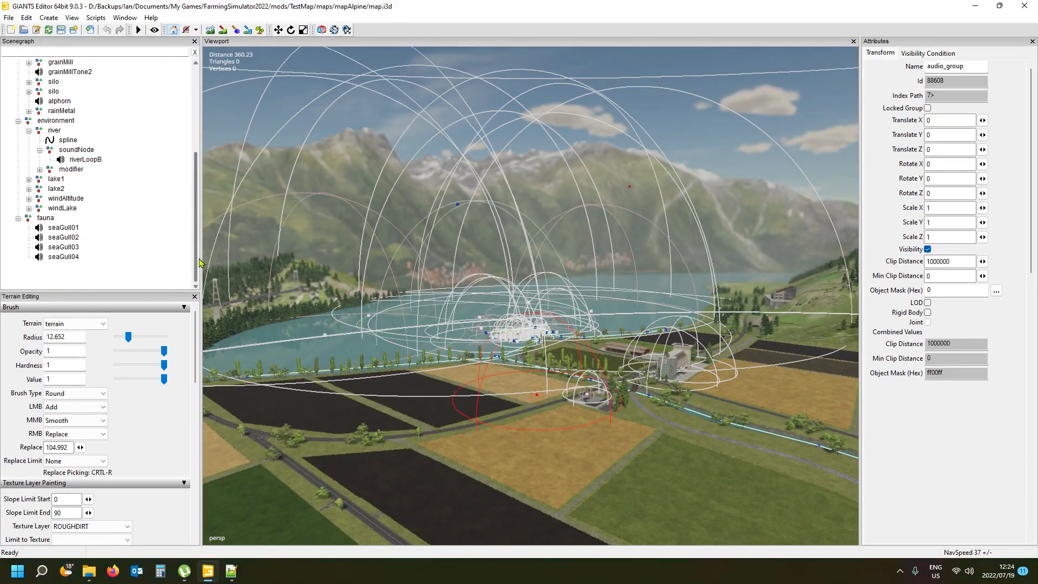
pyautogui.click(63, 257)
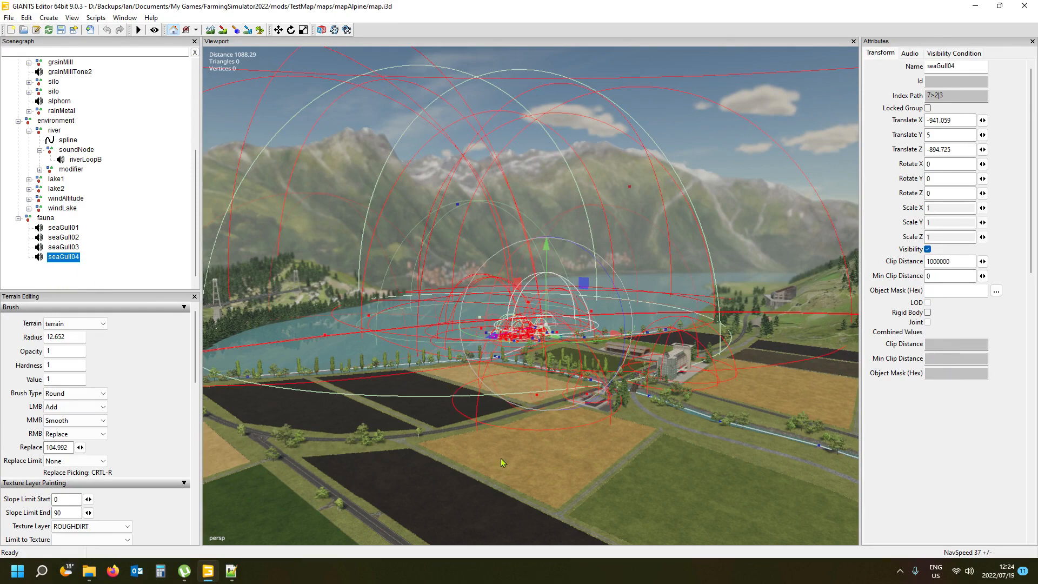
pyautogui.hotkey('ctrl', 'd')
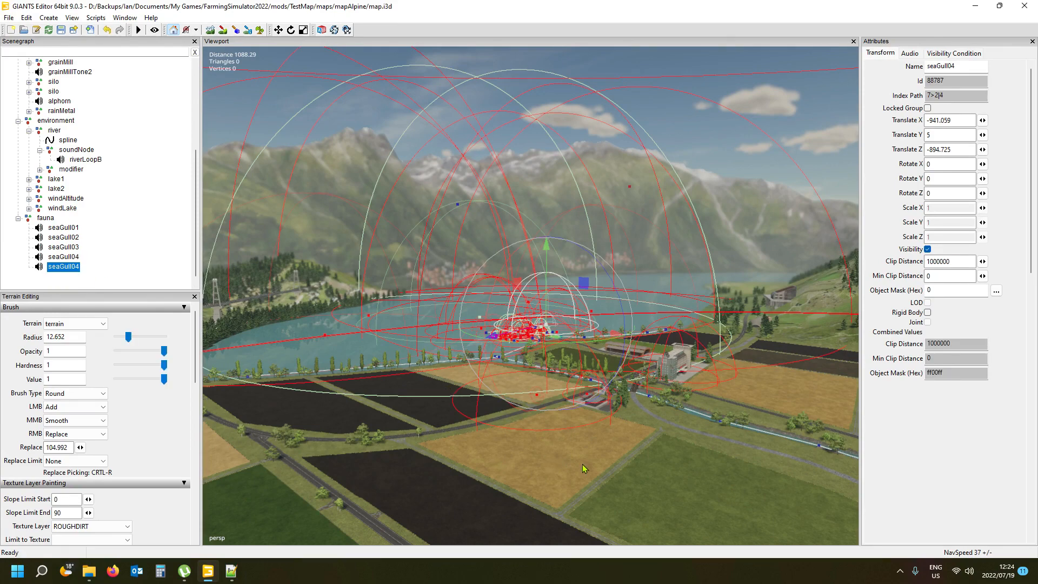
pyautogui.keyDown('alt'); pyautogui.moveTo(582, 464); pyautogui.dragTo(508, 510); pyautogui.keyUp('alt')
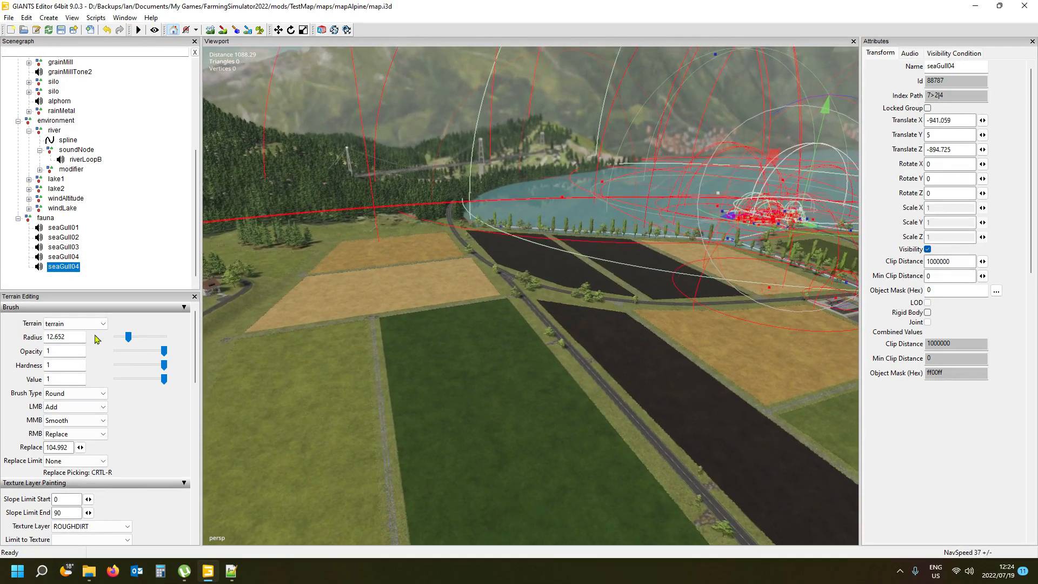
pyautogui.moveTo(951, 67); pyautogui.dragTo(977, 74)
pyautogui.write('5')
pyautogui.press('Return')
# - Place the seaGull05 sound at the long grey buildings across the river from the town
pyautogui.keyDown('alt'); pyautogui.moveTo(397, 344); pyautogui.dragTo(325, 417); pyautogui.keyUp('alt')
pyautogui.scroll(-3, 408, 356)
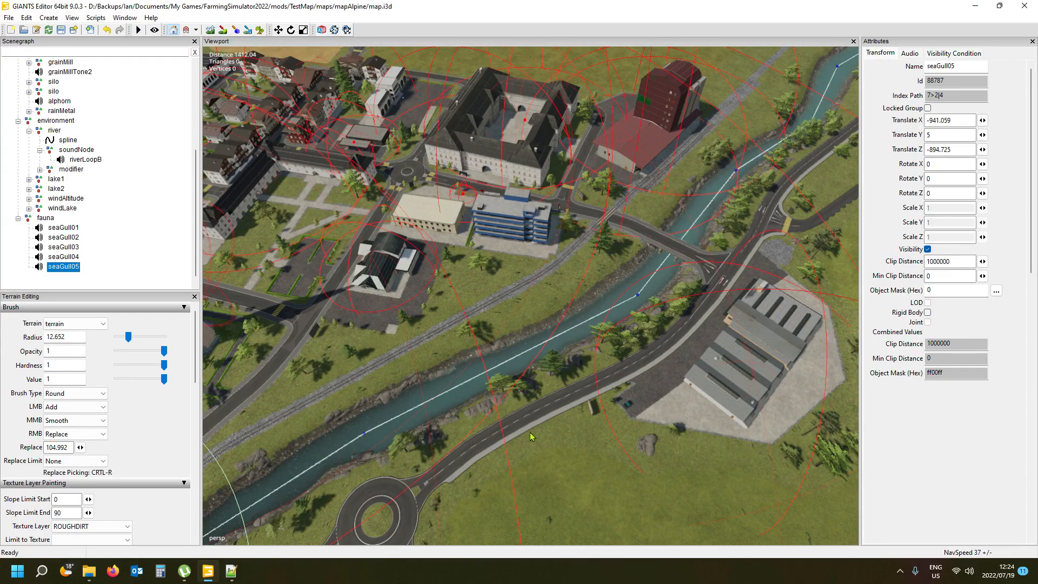
pyautogui.hotkey('ctrl', 'b')
pyautogui.click(741, 395)
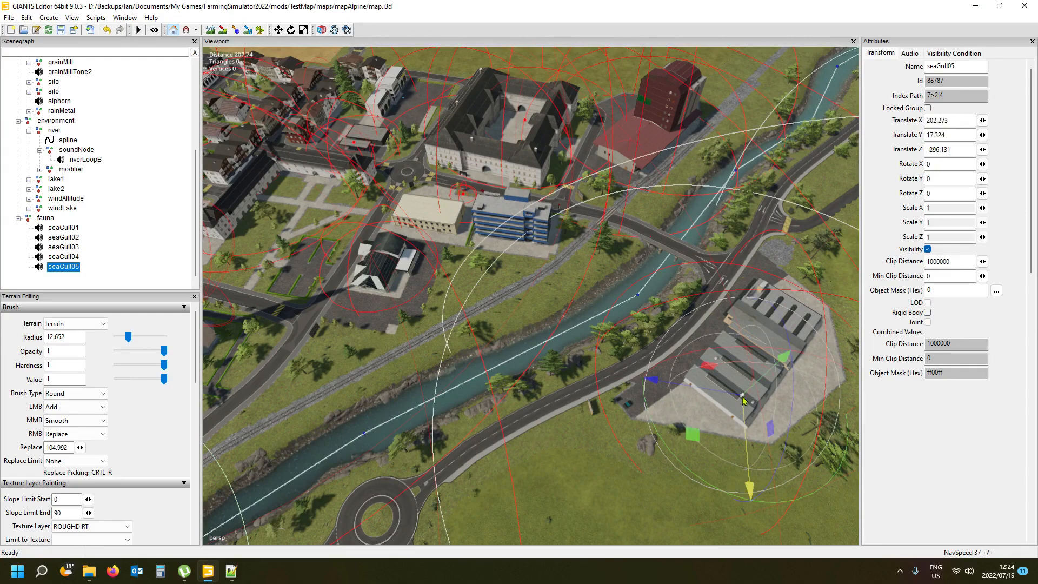
# - Place the seaGull05 sound on the grass between the trees and the curved road, and show its audio attributes
pyautogui.keyDown('alt'); pyautogui.moveTo(606, 456); pyautogui.dragTo(794, 425); pyautogui.keyUp('alt')
pyautogui.scroll(10, 756, 363)
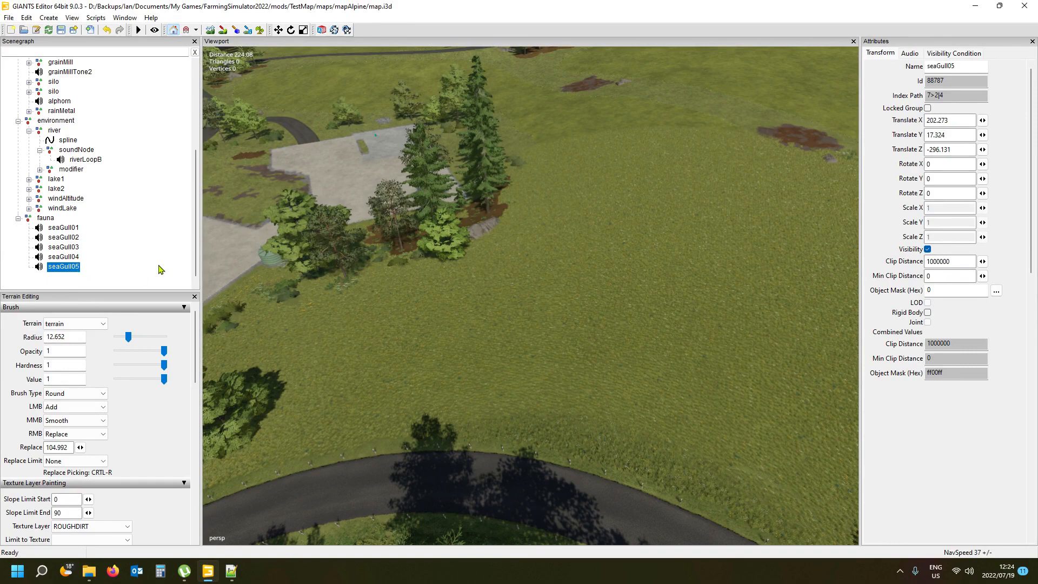
pyautogui.hotkey('ctrl', 'b')
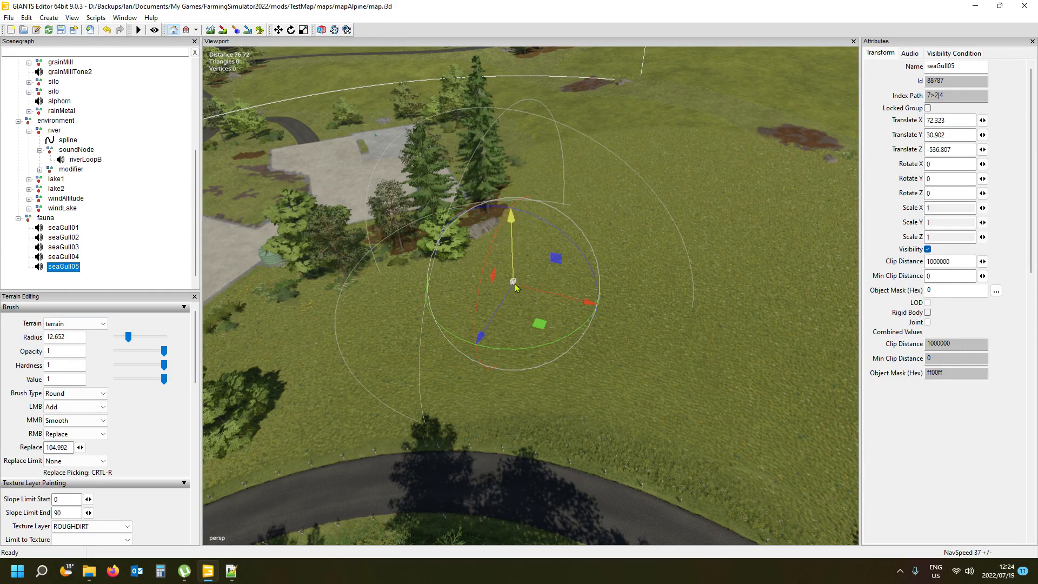
pyautogui.click(909, 52)
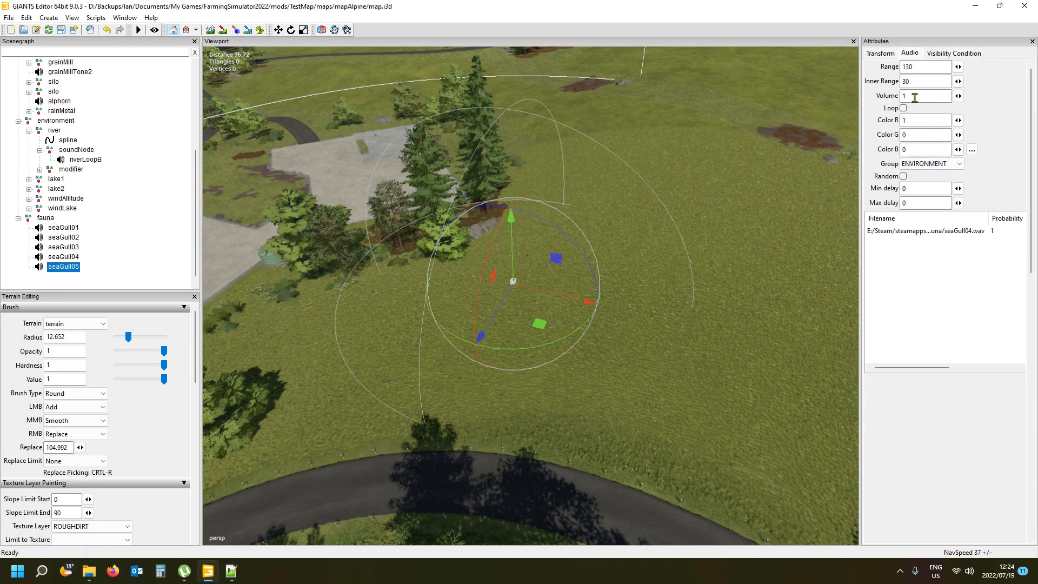
# - Move the seaGull05 sound onto the grey concrete yard between the trees, above the curved road
pyautogui.scroll(-8, 651, 278)
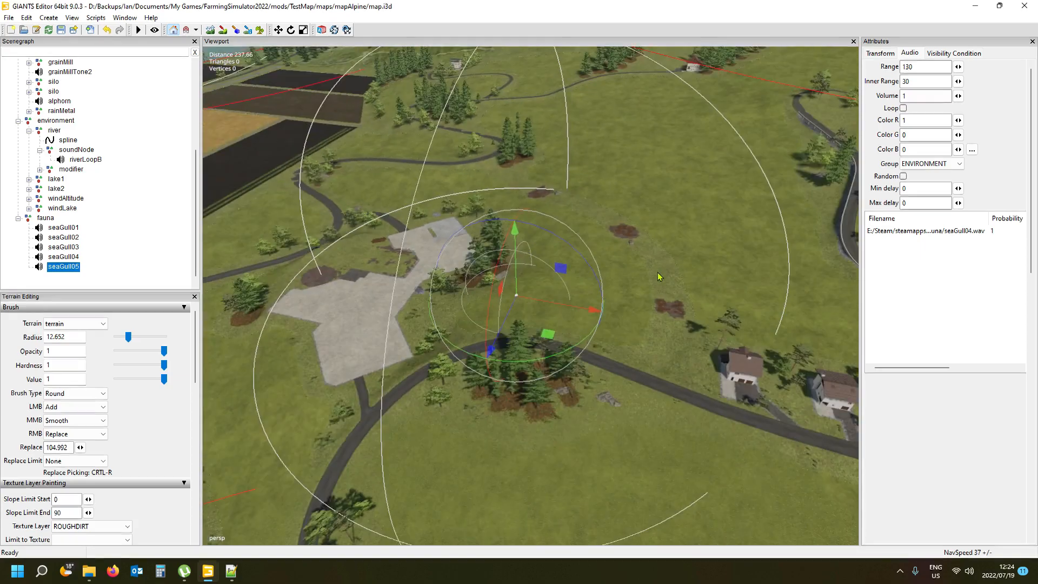
pyautogui.moveTo(659, 273)
pyautogui.keyDown('alt'); pyautogui.mouseDown()
pyautogui.moveTo(623, 280)
pyautogui.moveTo(648, 277)
pyautogui.mouseUp(); pyautogui.keyUp('alt')
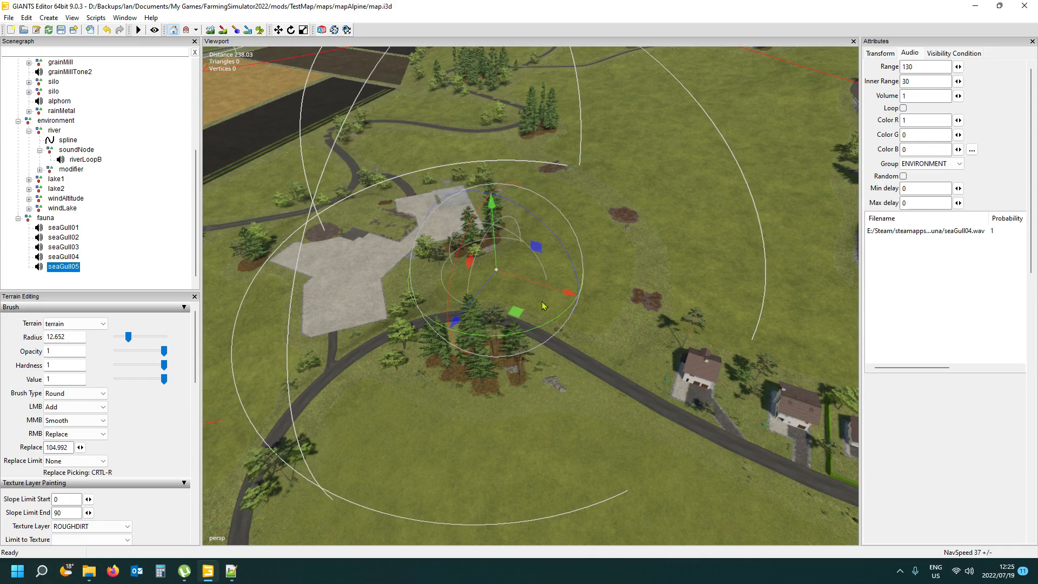
pyautogui.keyDown('alt'); pyautogui.moveTo(595, 323); pyautogui.dragTo(558, 312); pyautogui.keyUp('alt')
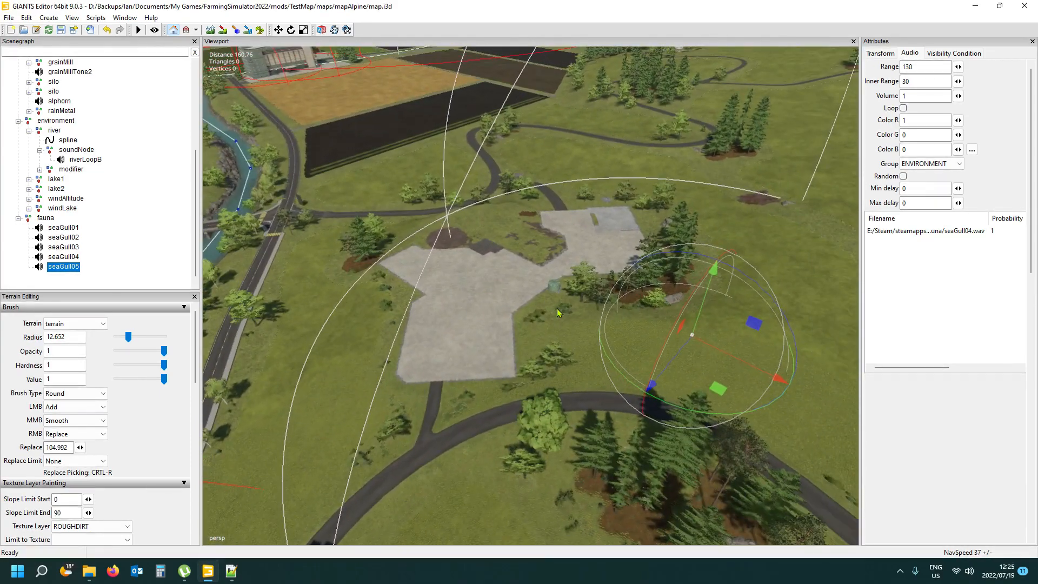
pyautogui.click(546, 267)
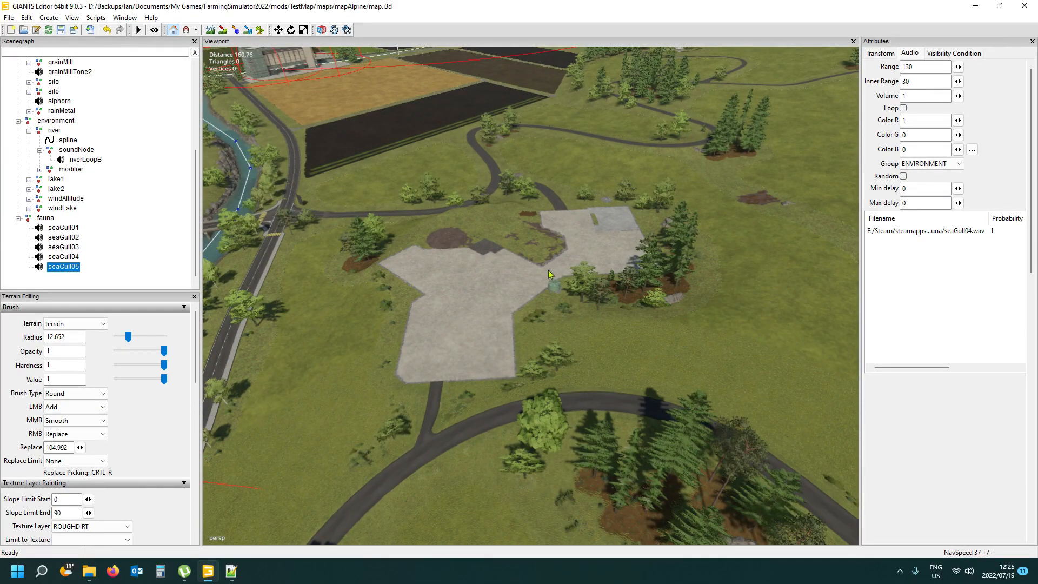
pyautogui.click(535, 278)
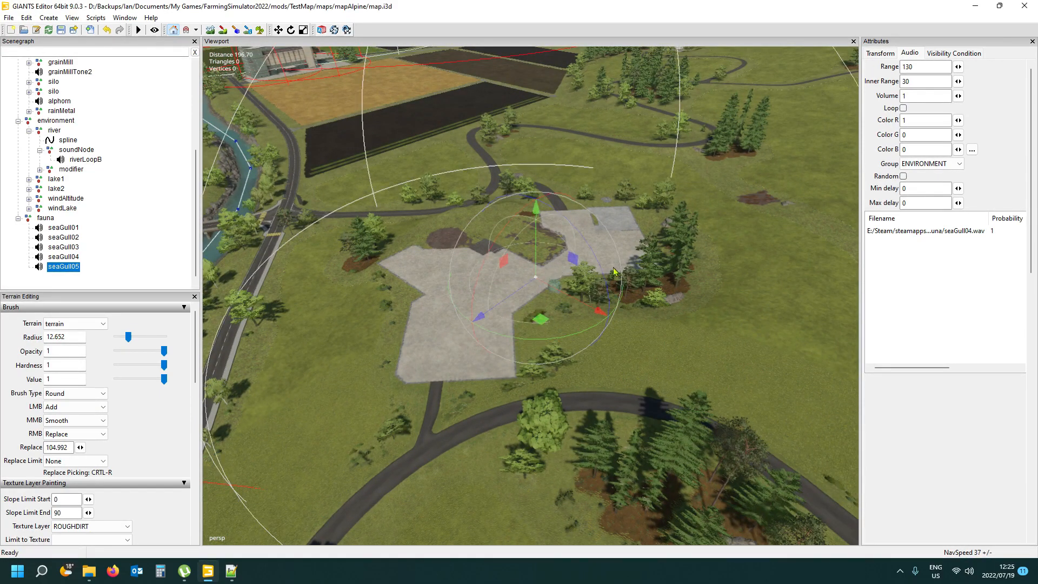
# - Set the audio range of the seaGull05 sound to 90
pyautogui.doubleClick(926, 67)
pyautogui.write('90')
pyautogui.press('Return')
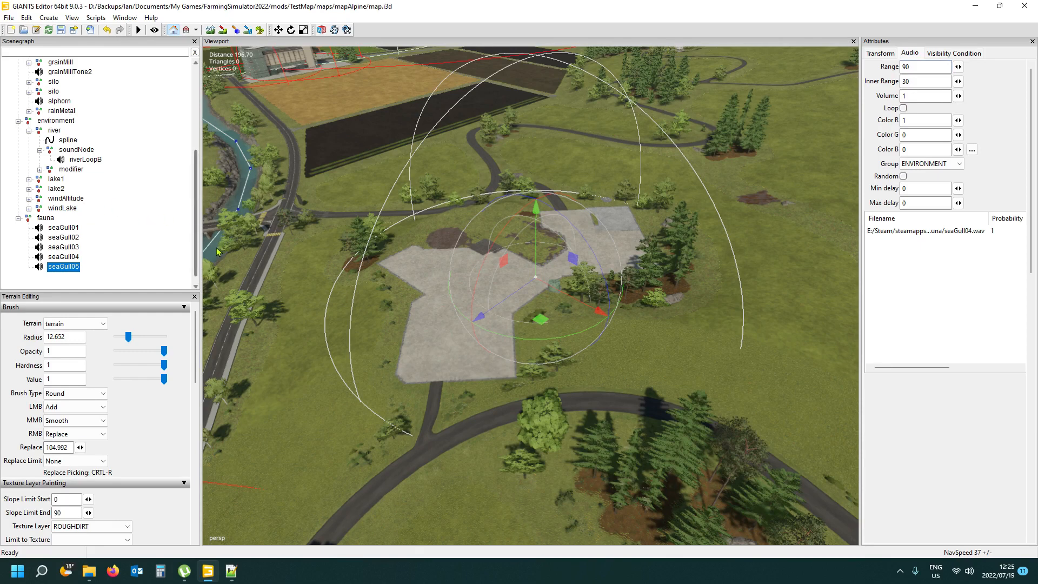
# - Export the whole audio_group with files over the existing sounds.i3d in the mapAlpine folder, confirming the replacement
pyautogui.scroll(5, 196, 232)
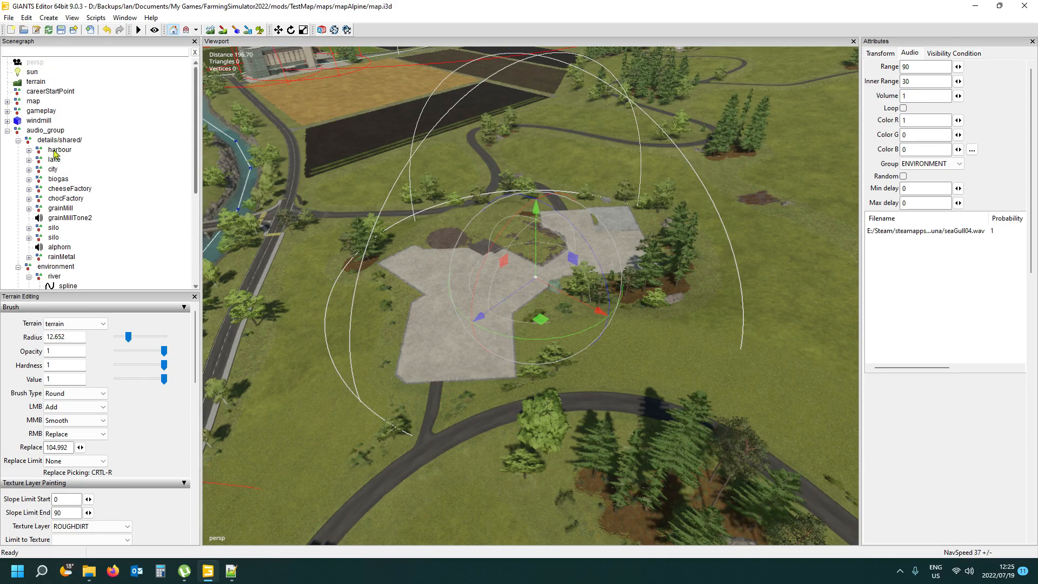
pyautogui.click(45, 131)
pyautogui.doubleClick(46, 131)
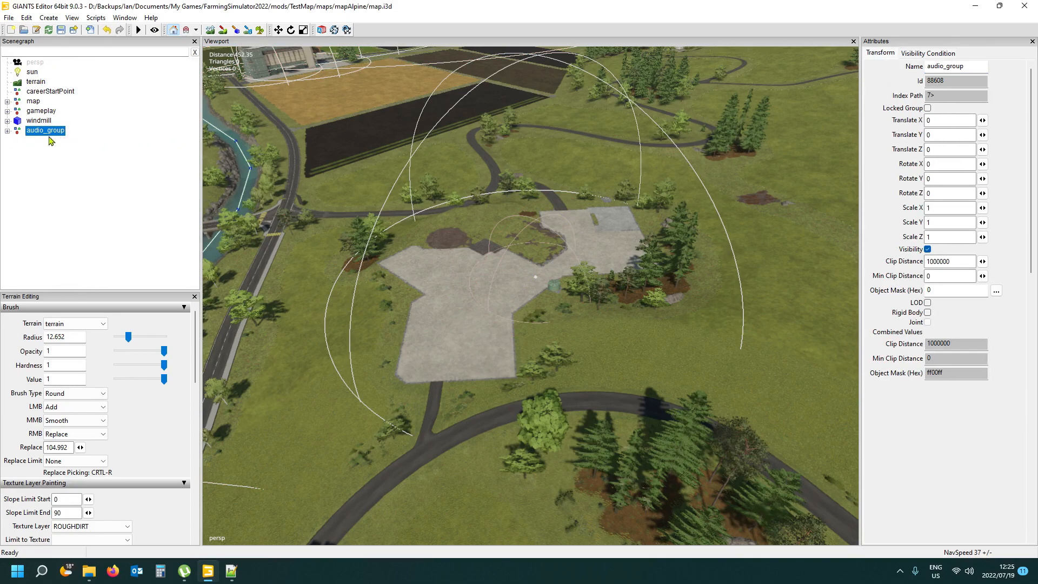
pyautogui.click(9, 18)
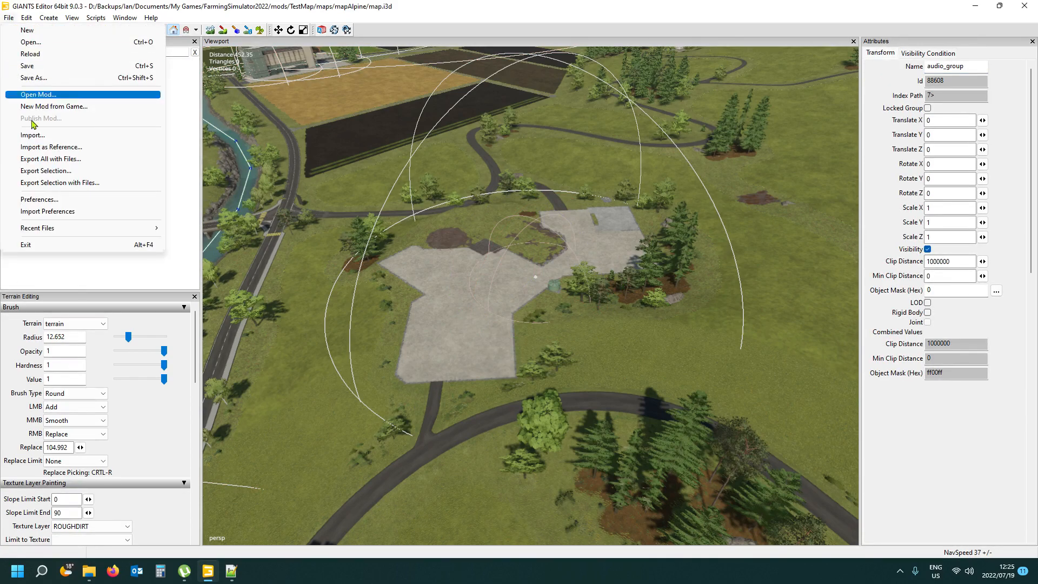
pyautogui.click(56, 172)
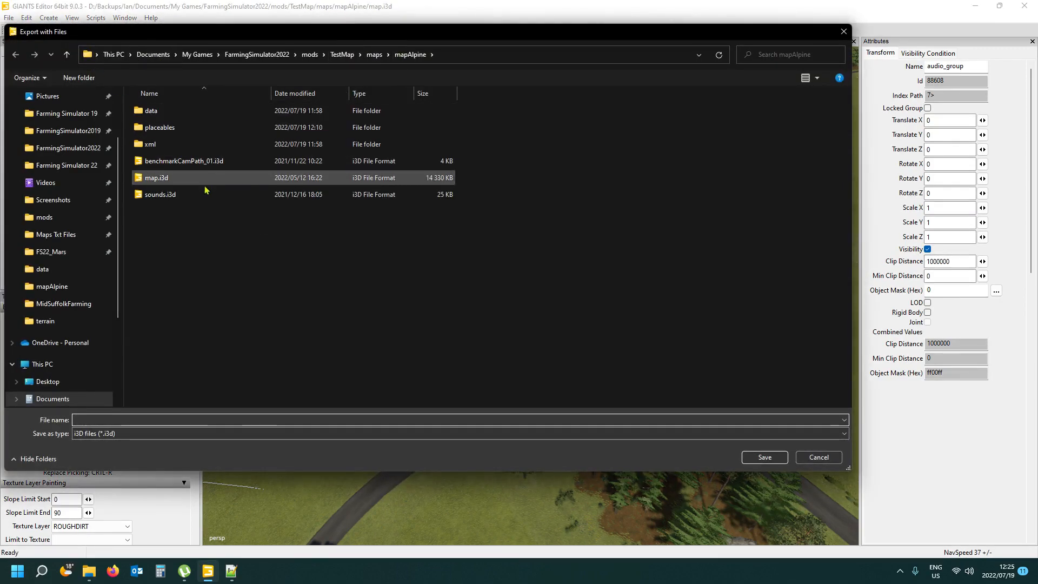
pyautogui.click(183, 199)
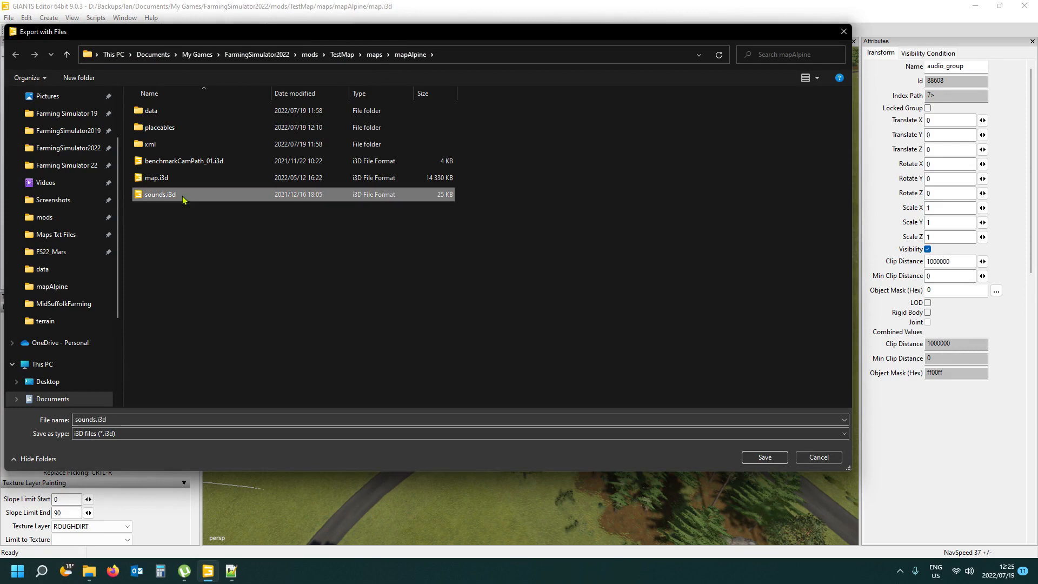
pyautogui.click(764, 457)
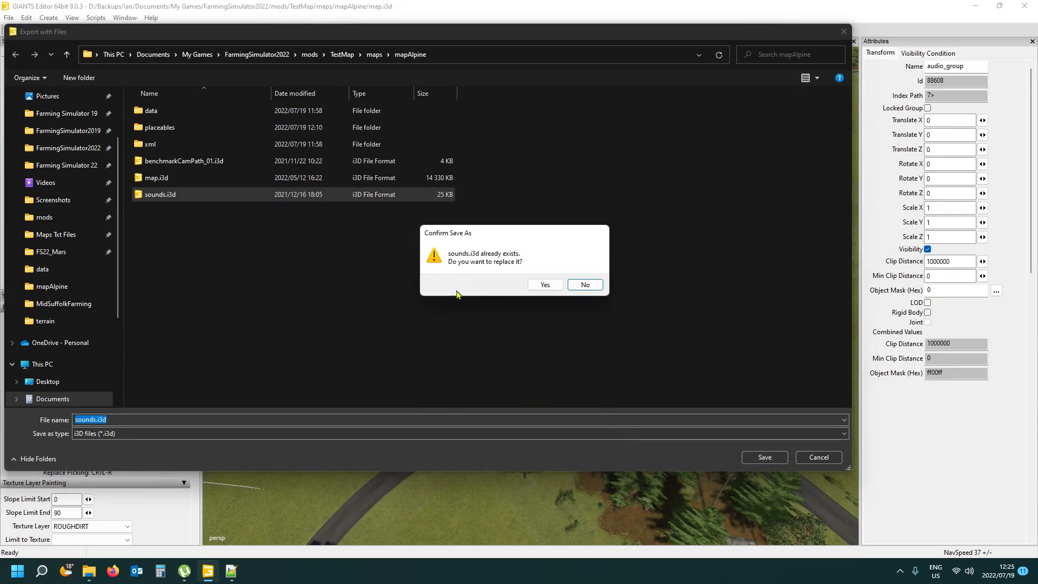
pyautogui.click(543, 288)
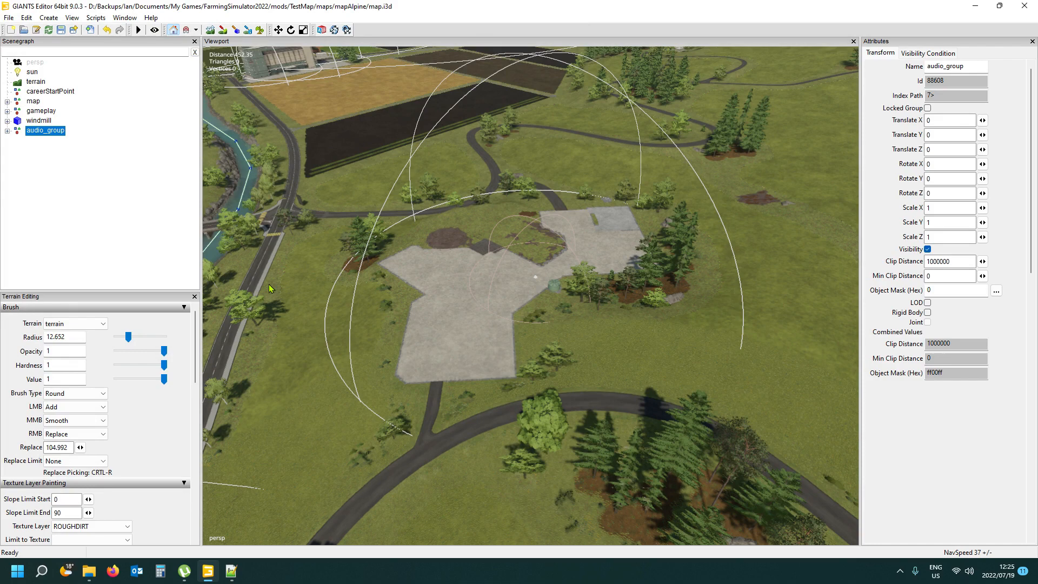
# - Close GIANTS Editor without saving the changes to map.i3d, and reload the modified sounds.i3d in Notepad++
pyautogui.click(1025, 7)
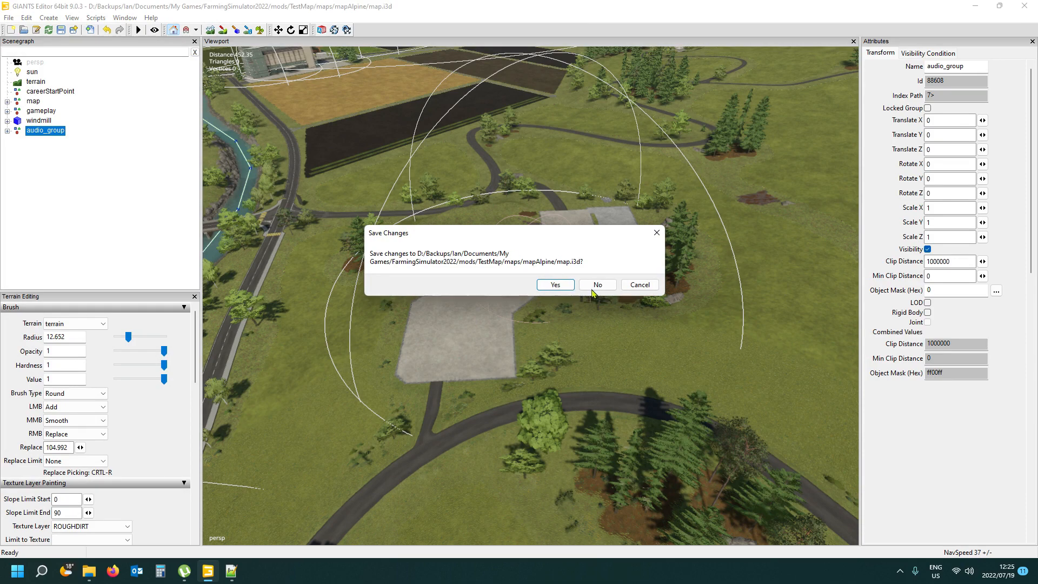
pyautogui.click(98, 183)
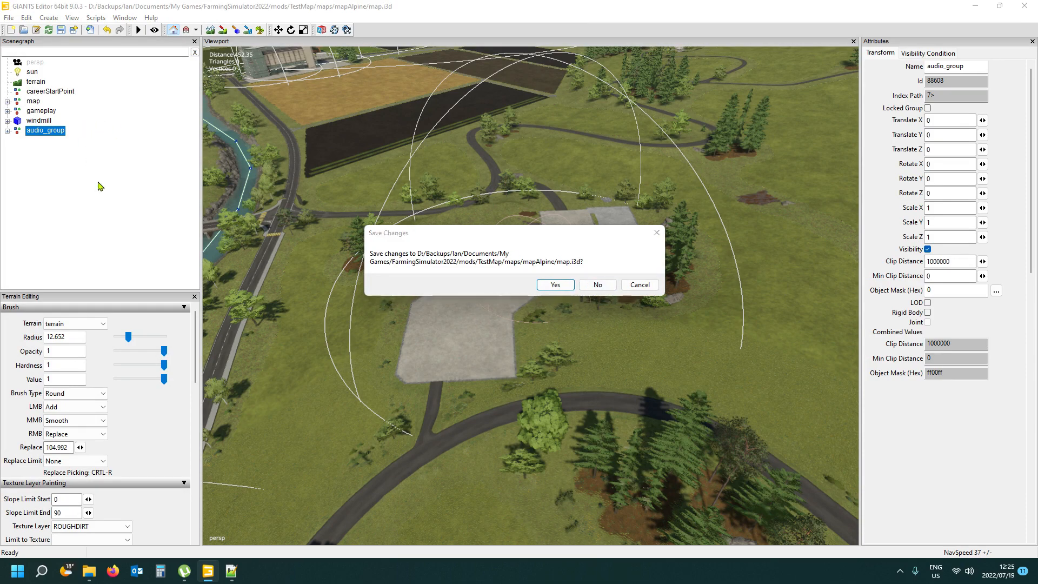
pyautogui.click(606, 286)
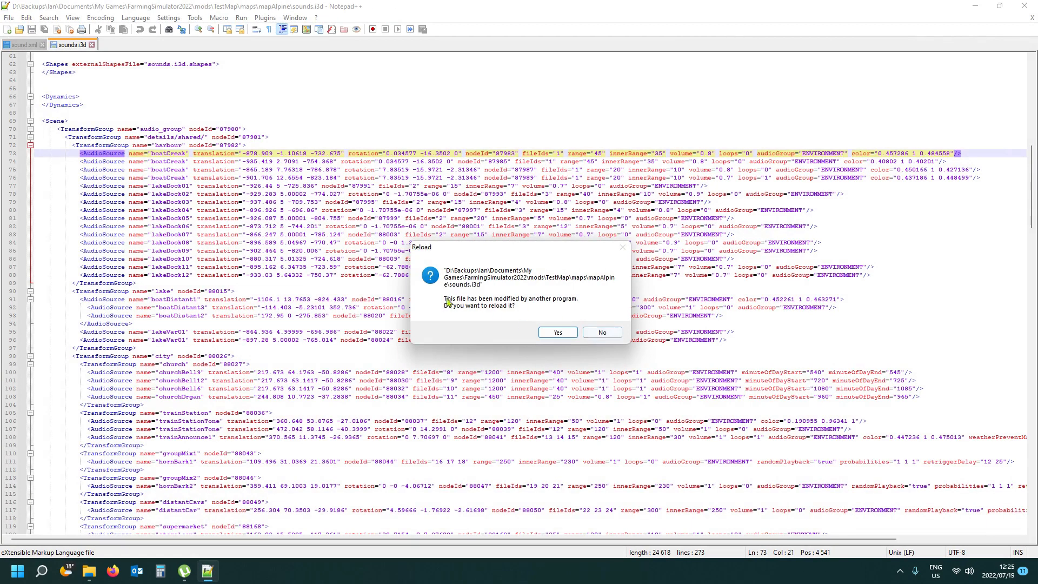
pyautogui.click(558, 333)
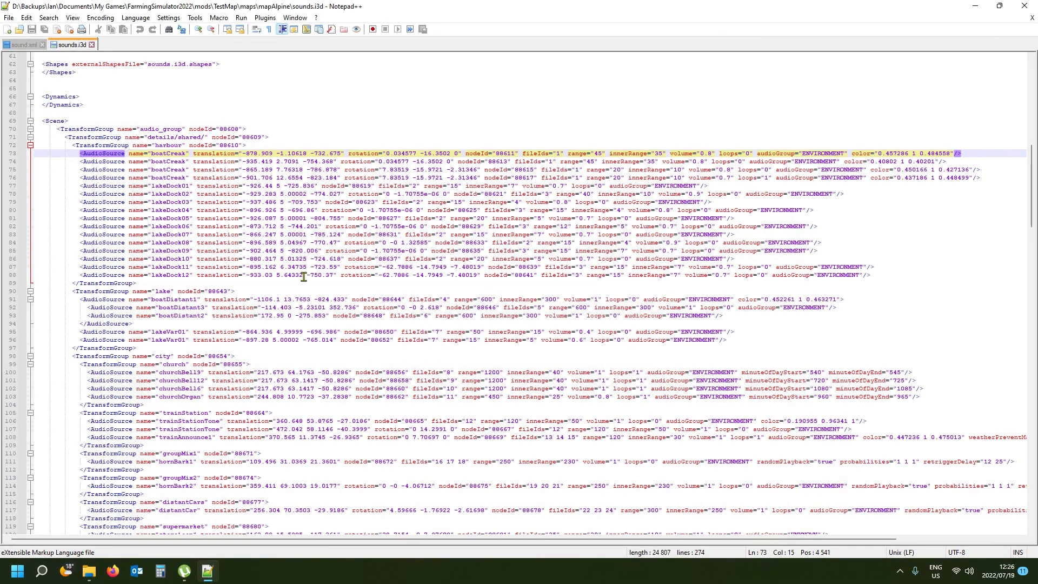
# - Examine the sound file entries in the Files section of sounds.i3d and search for seagull05
pyautogui.scroll(16, 304, 276)
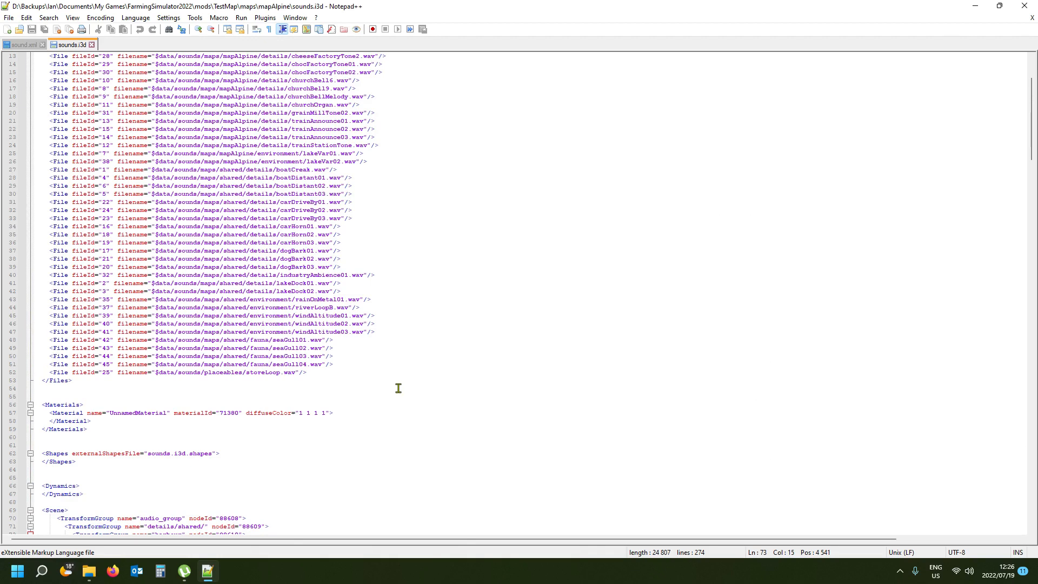
pyautogui.click(208, 373)
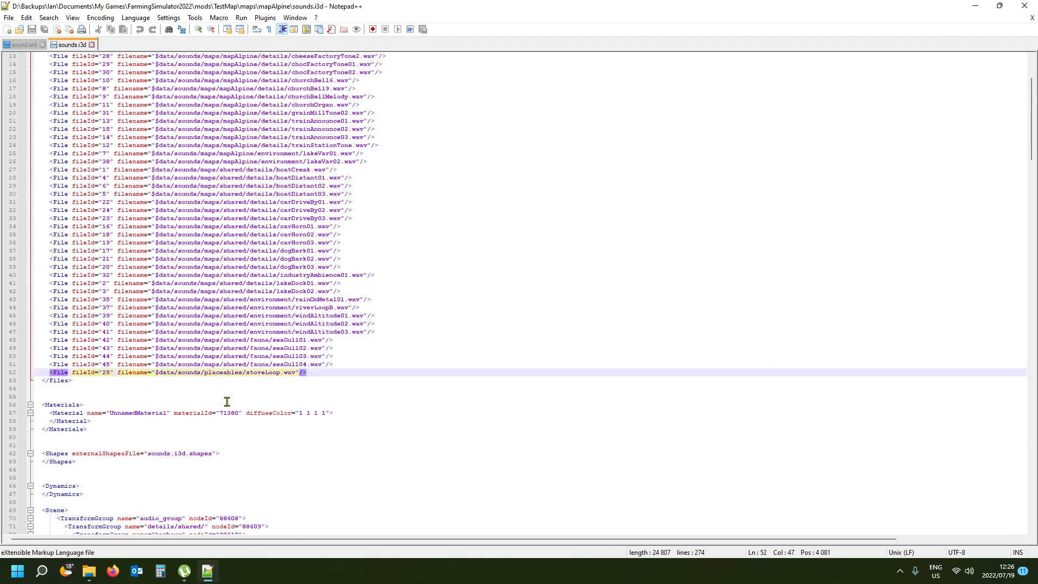
pyautogui.scroll(-5, 227, 401)
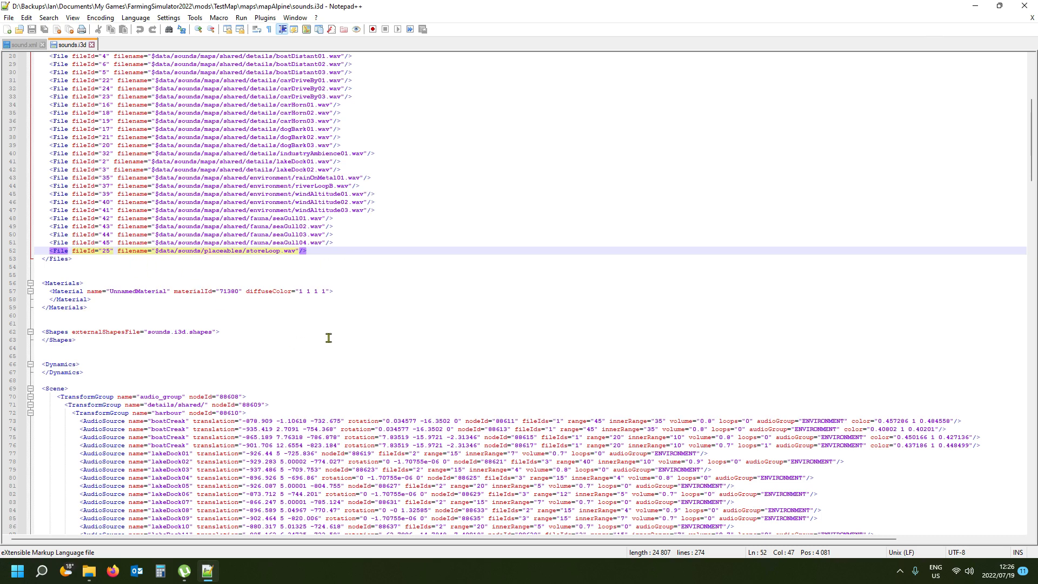
pyautogui.hotkey('ctrl', 'f')
pyautogui.write('seagull05')
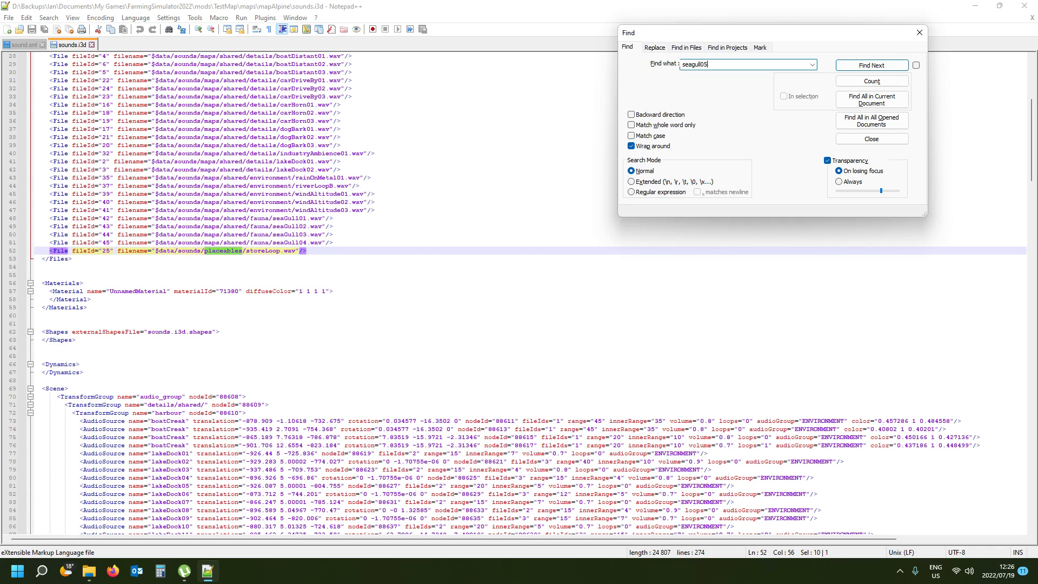
pyautogui.press('Return')
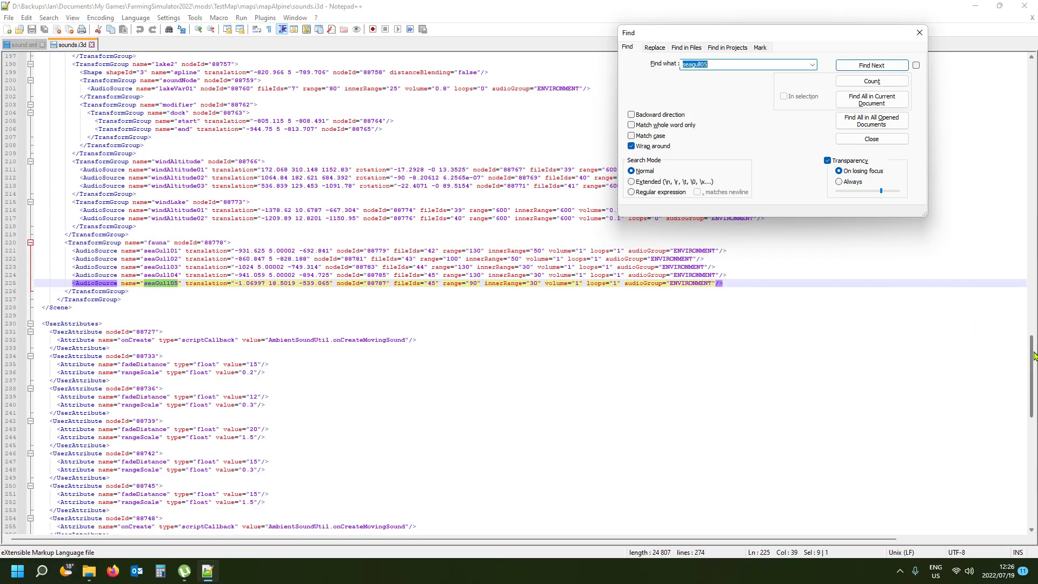
# - Duplicate the storeLoop.wav File entry on a new line at the end of the Files section
pyautogui.moveTo(1031, 354); pyautogui.dragTo(1030, 84)
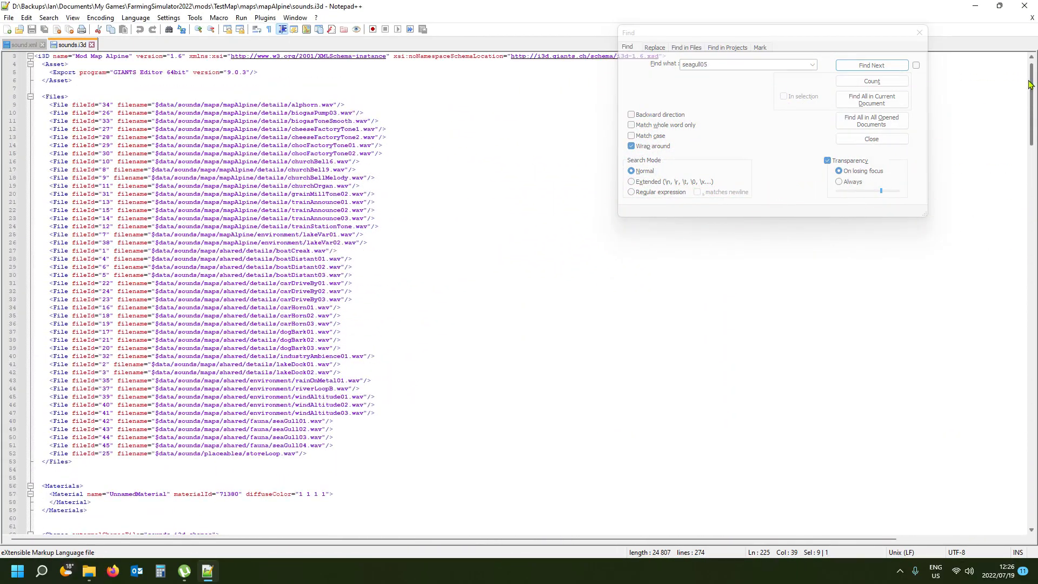
pyautogui.click(88, 453)
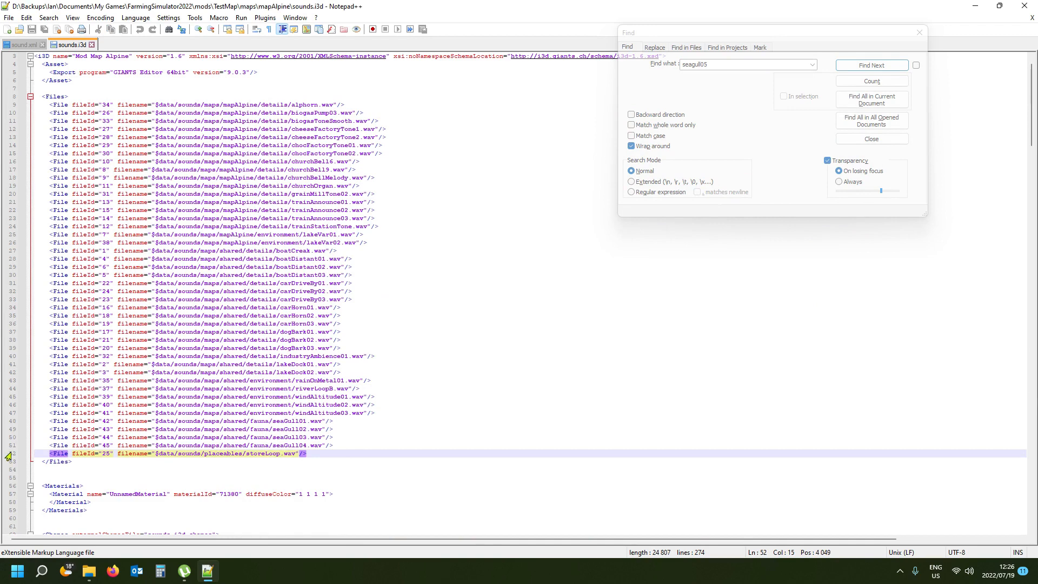
pyautogui.click(9, 454)
pyautogui.hotkey('ctrl', 'c')
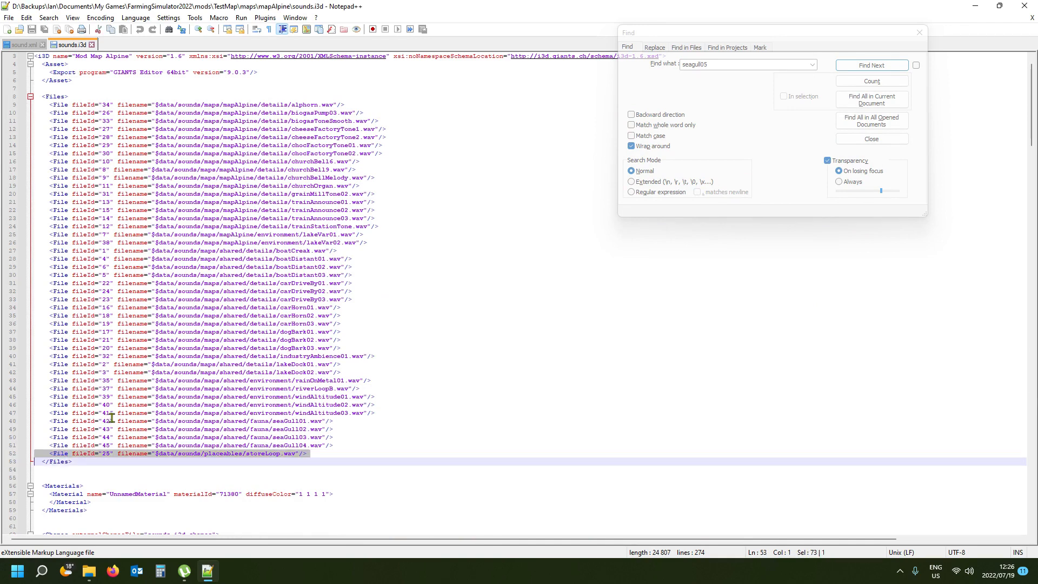
pyautogui.click(324, 454)
pyautogui.press('Return')
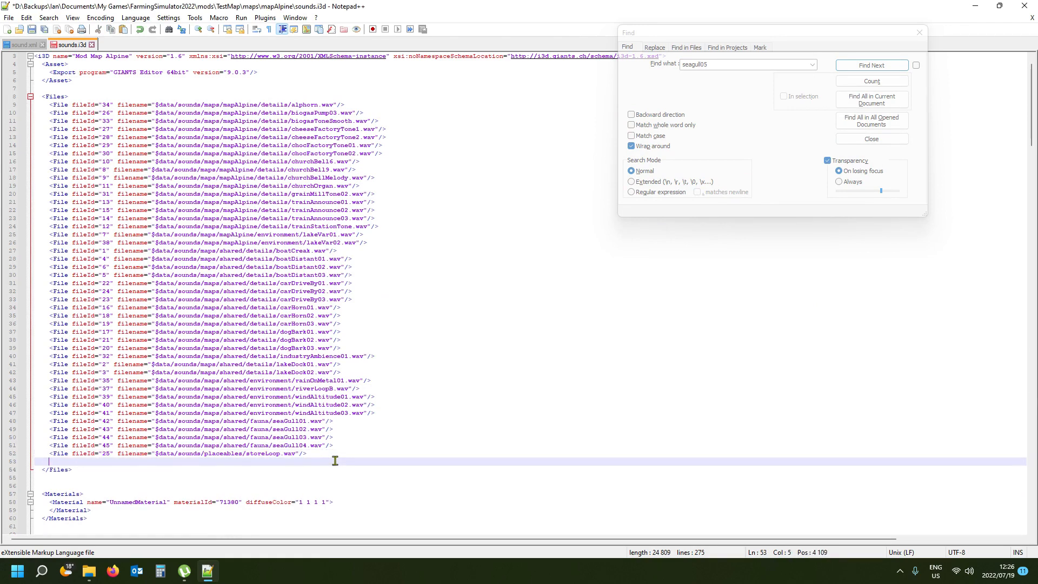
pyautogui.hotkey('ctrl', 'v')
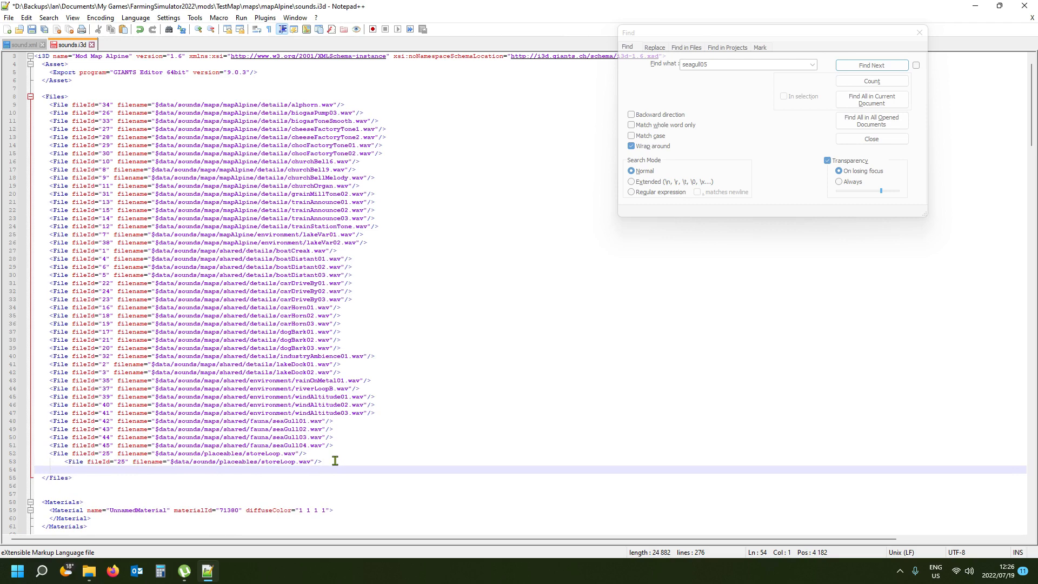
# - Align the copied storeLoop.wav entry with the lines above and set its fileId to 250
pyautogui.click(36, 462)
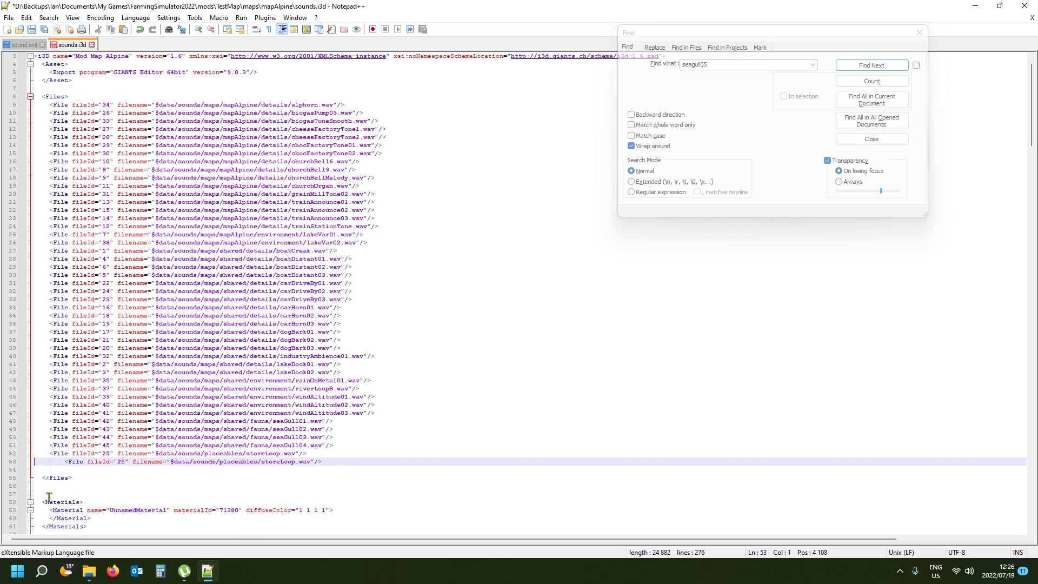
pyautogui.press('Delete')
pyautogui.press('Delete')
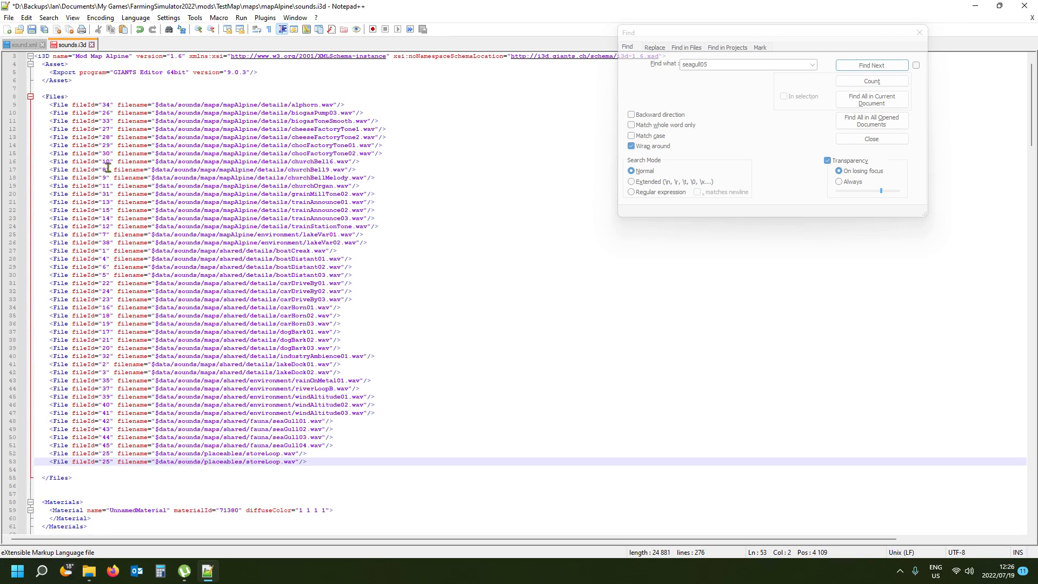
pyautogui.click(109, 462)
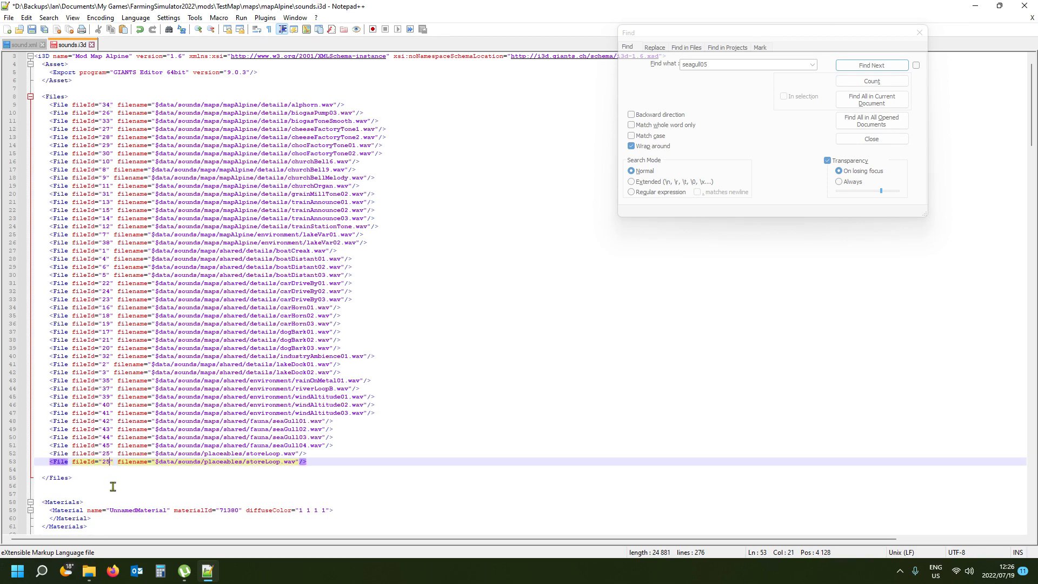
pyautogui.write('0')
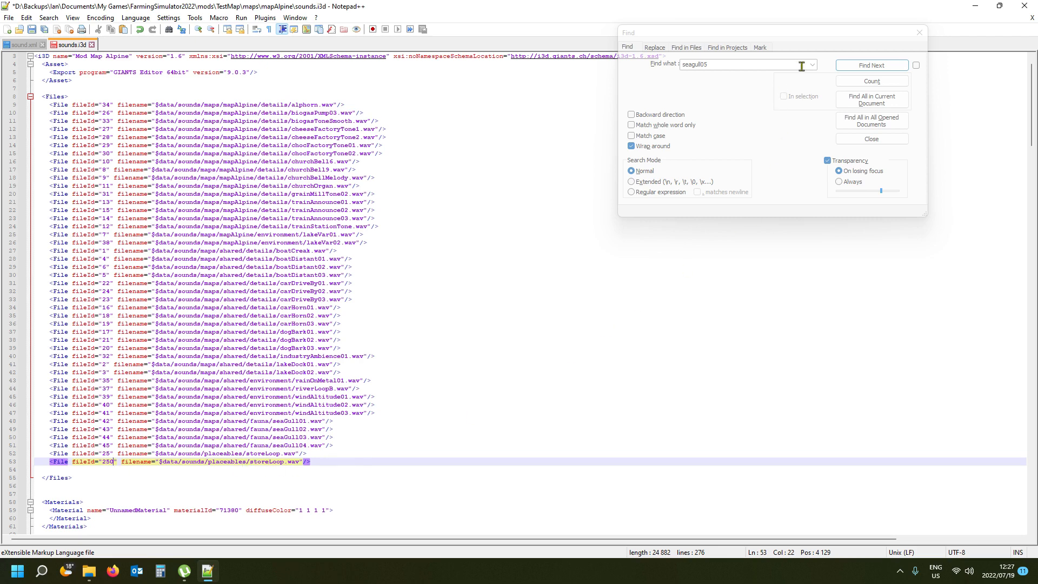
# - Find the seaGull05 audio source in the fauna group and set its fileIds value to 250
pyautogui.click(868, 67)
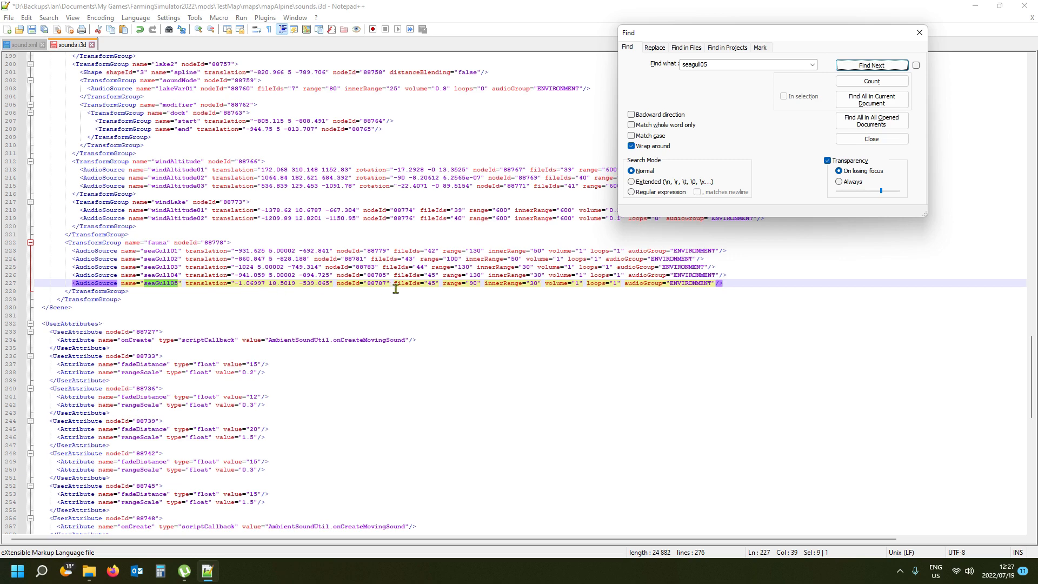
pyautogui.doubleClick(431, 284)
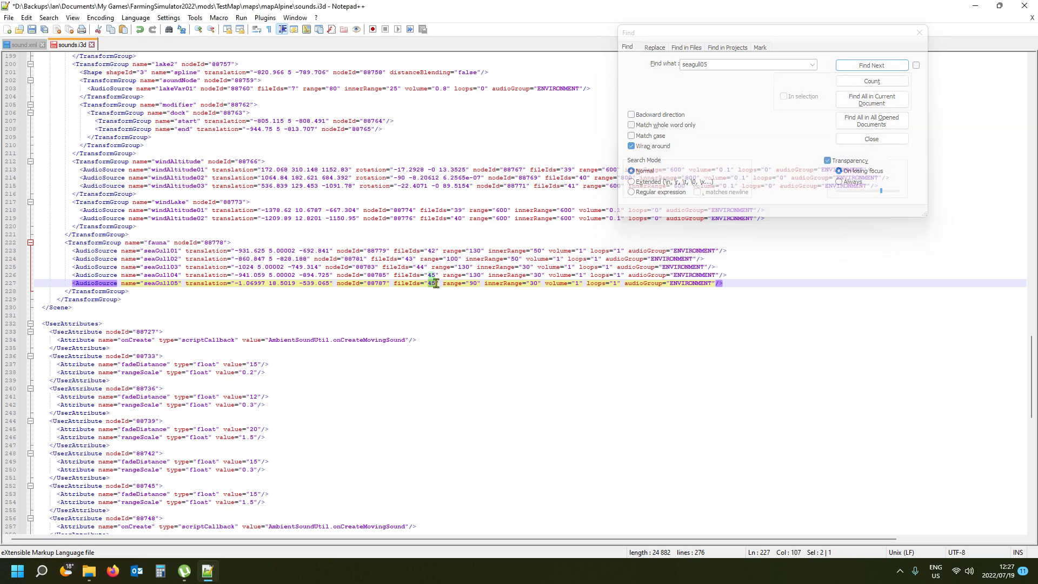
pyautogui.write('250')
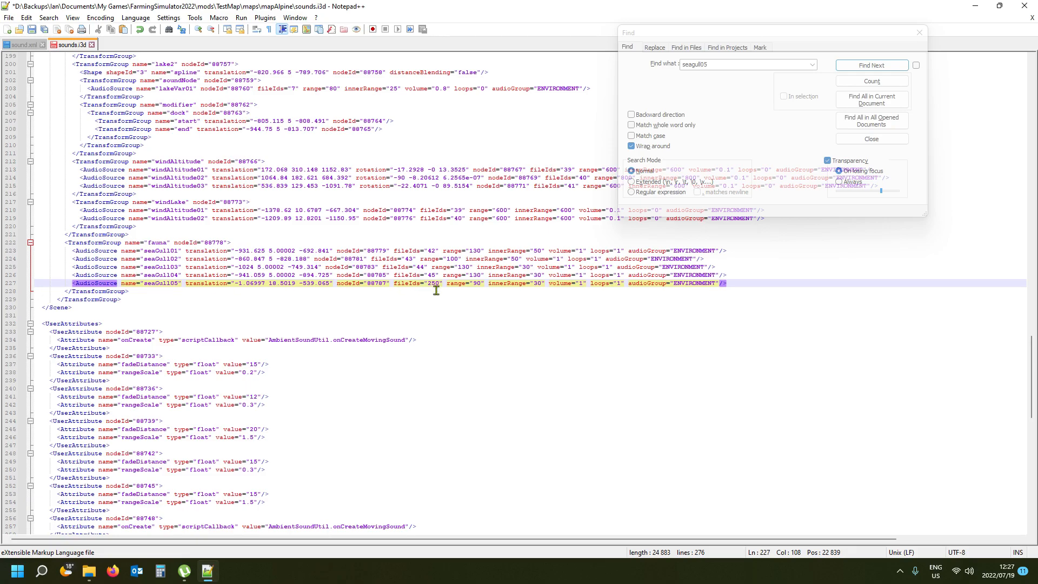
pyautogui.moveTo(1031, 403); pyautogui.dragTo(982, 98)
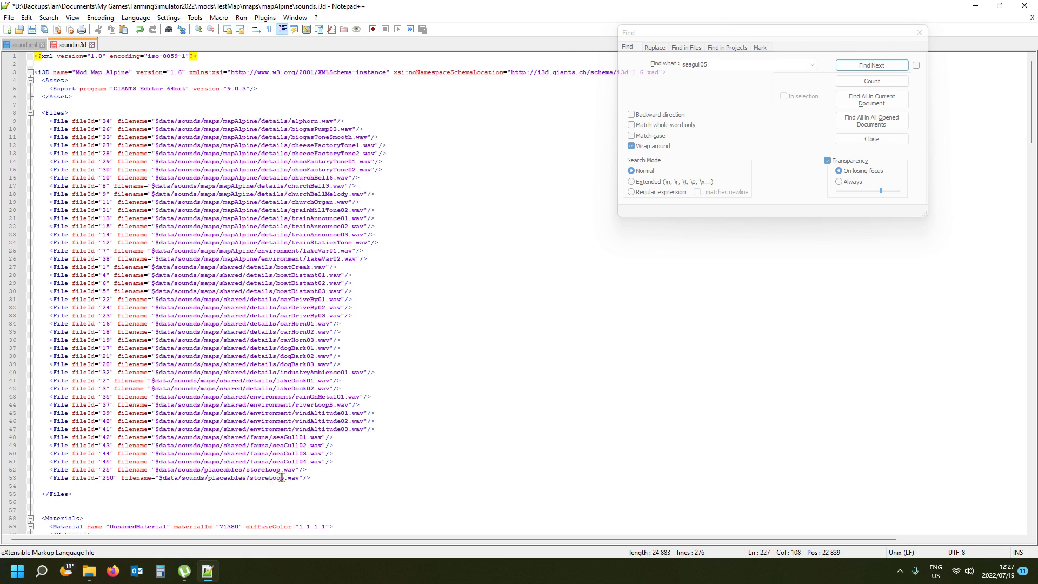
# - End the text search, close sounds.i3d without saving, and close sound.xml together with the text editor
pyautogui.click(919, 33)
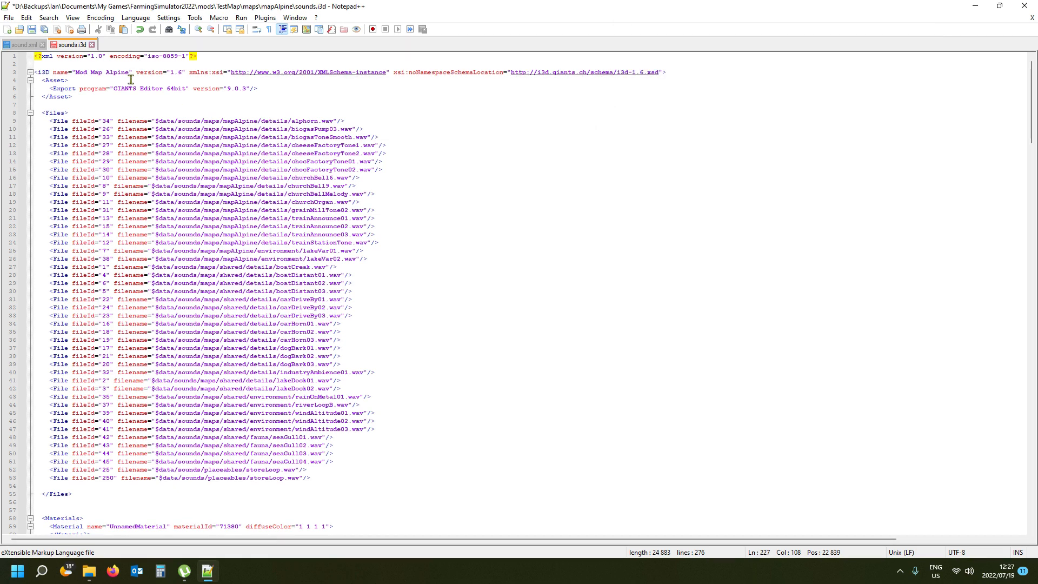
pyautogui.click(92, 45)
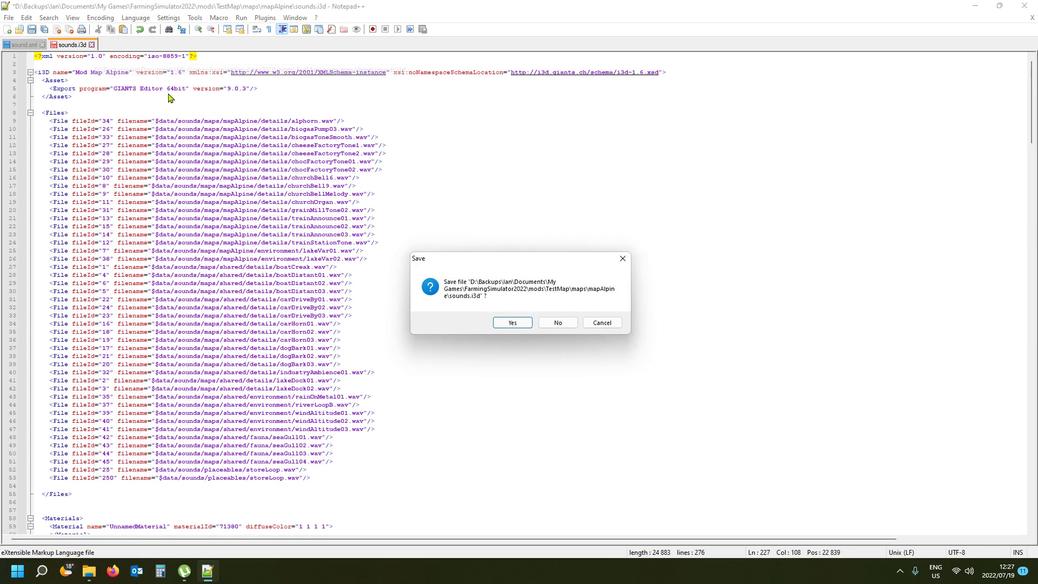
pyautogui.click(557, 323)
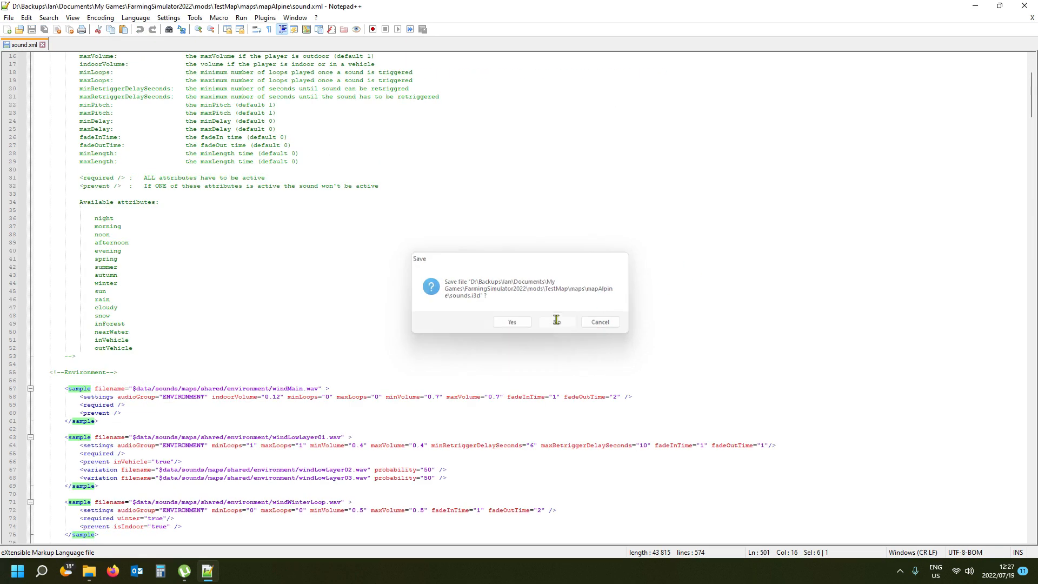
pyautogui.click(1031, 17)
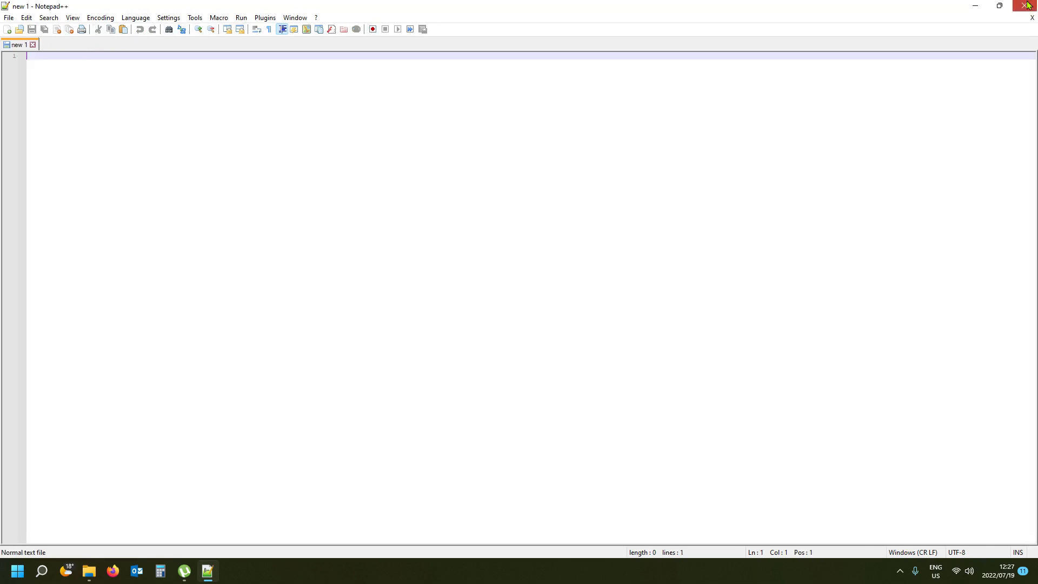
pyautogui.click(1024, 6)
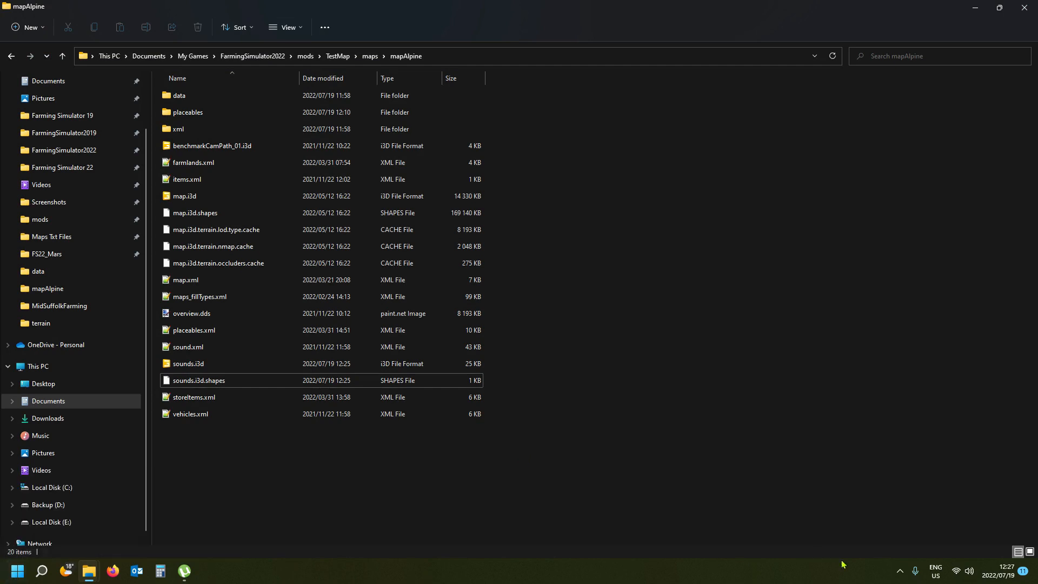
# - Launch Farming Simulator 22 through Steam
pyautogui.click(899, 571)
pyautogui.rightClick(923, 497)
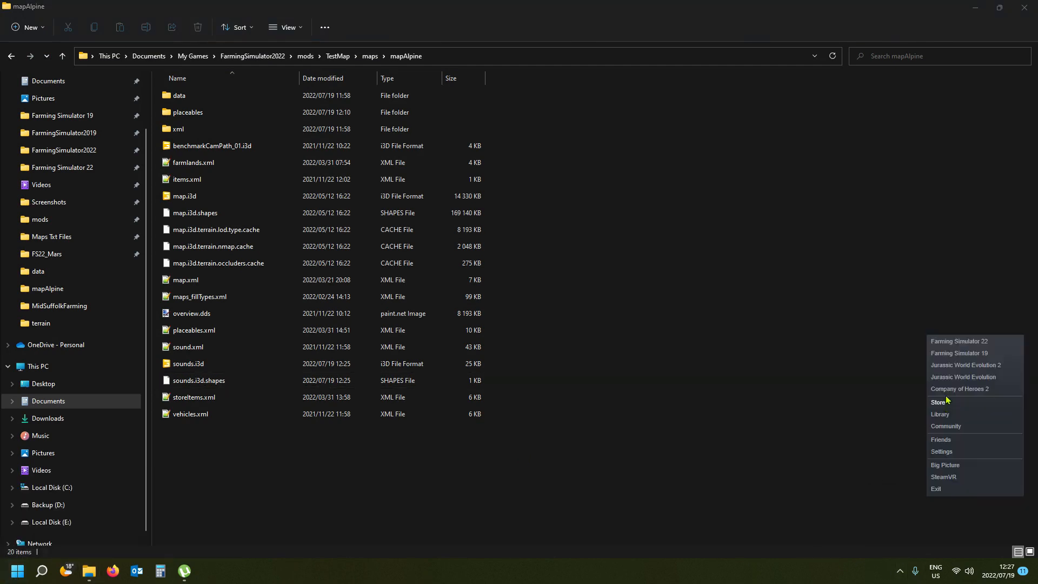
pyautogui.click(952, 341)
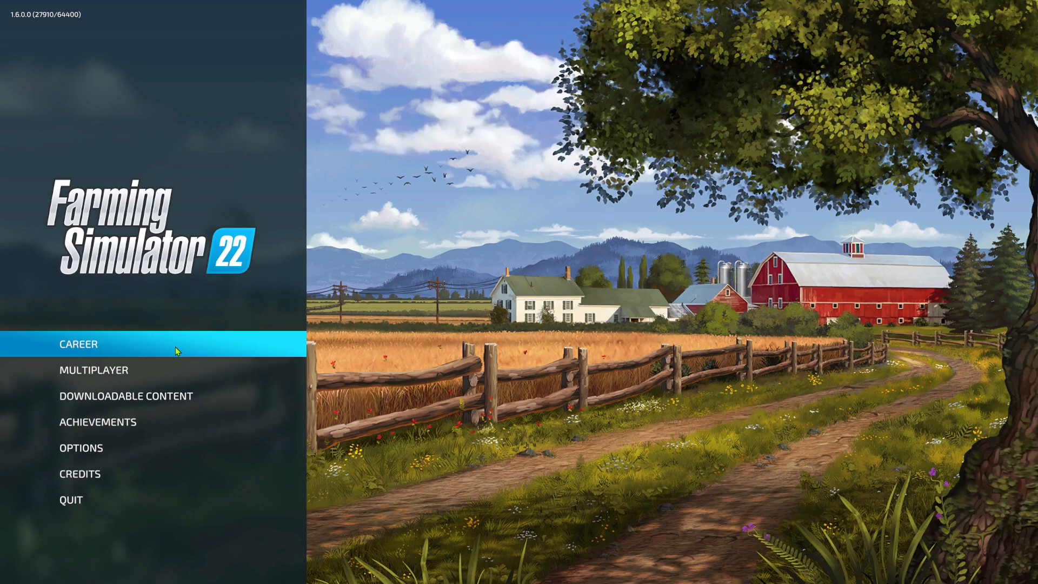
# - Start a new career in New Farmer mode on the TestMap map and continue to loading
pyautogui.click(178, 351)
pyautogui.click(740, 331)
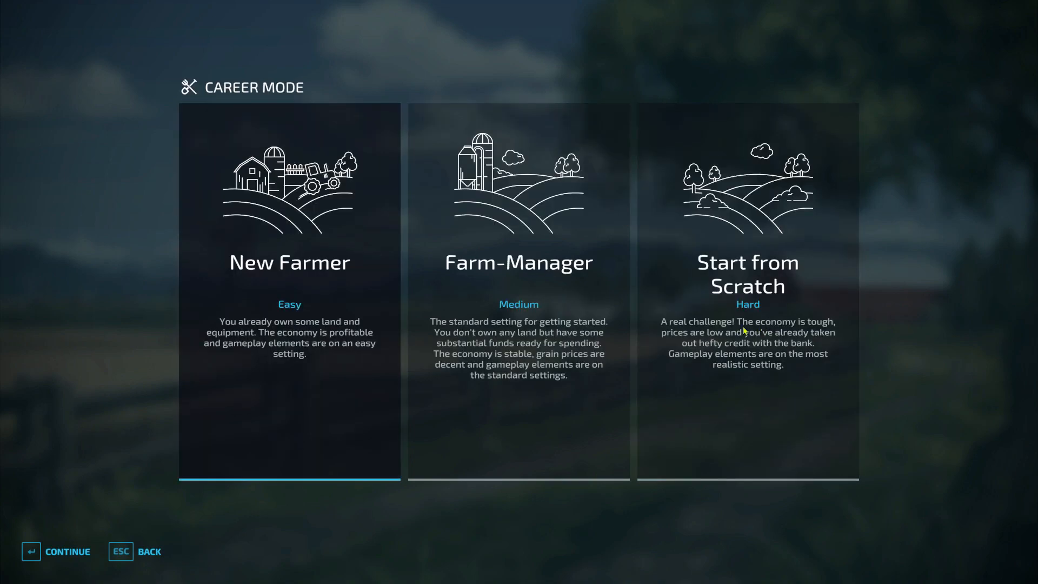
pyautogui.click(270, 363)
pyautogui.press('Right')
pyautogui.press('Right')
pyautogui.press('Right')
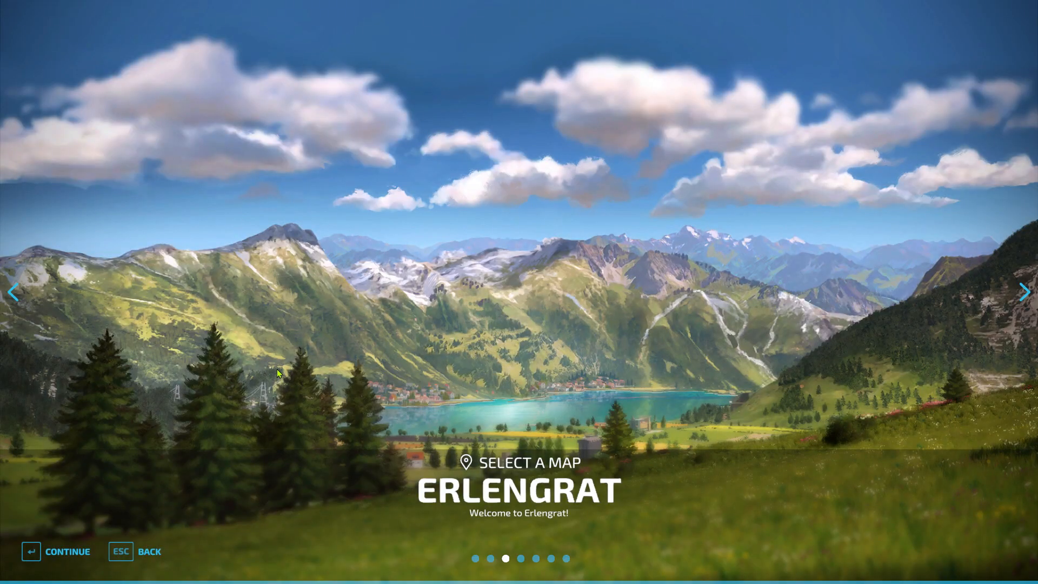
pyautogui.press('Right')
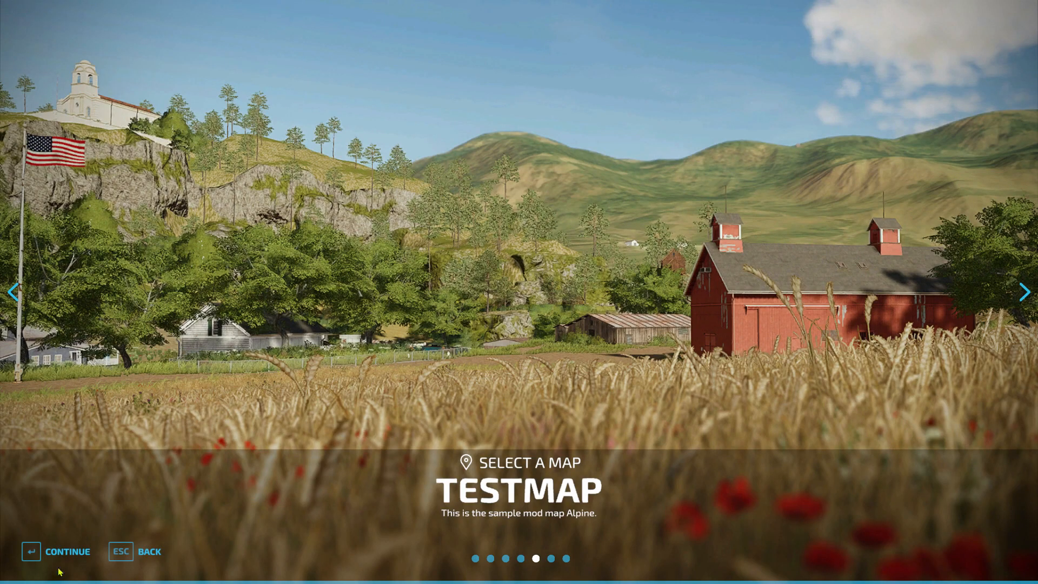
pyautogui.click(68, 552)
pyautogui.click(48, 551)
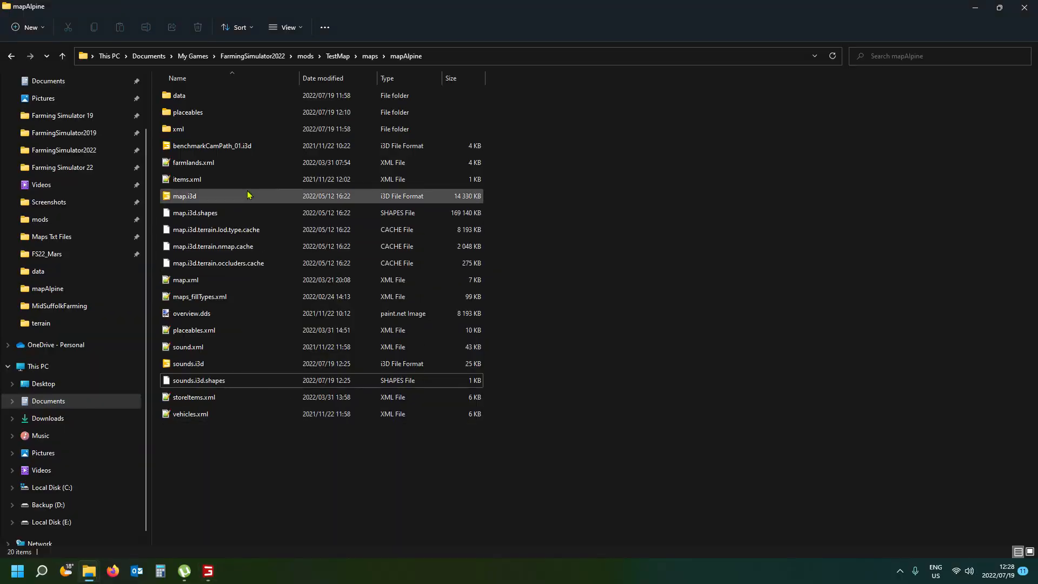
# - Open sounds.i3d from the mapAlpine folder in Notepad++ and find the seagull05 audio source
pyautogui.rightClick(233, 366)
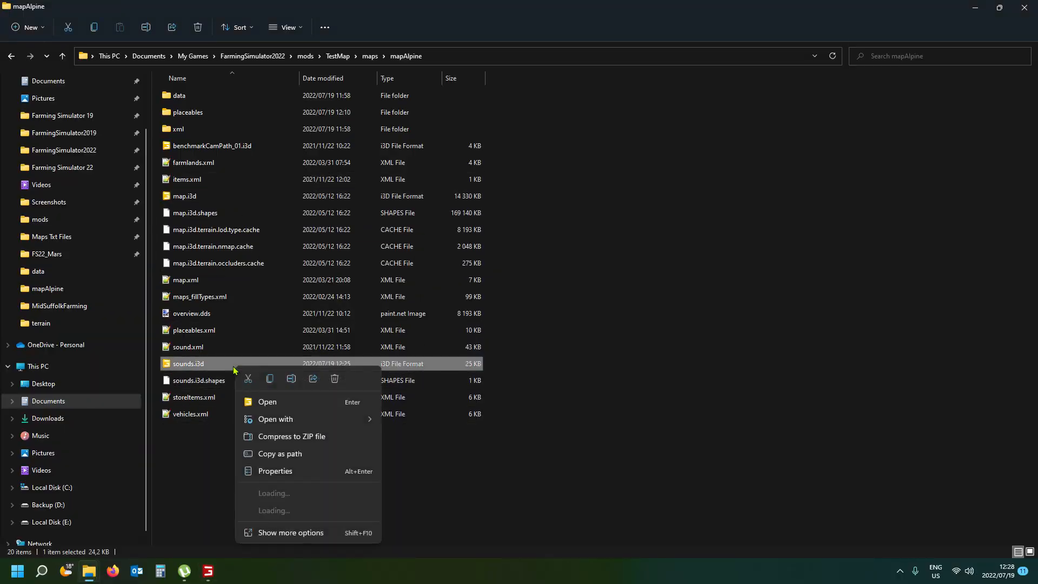
pyautogui.moveTo(308, 422)
pyautogui.click(413, 424)
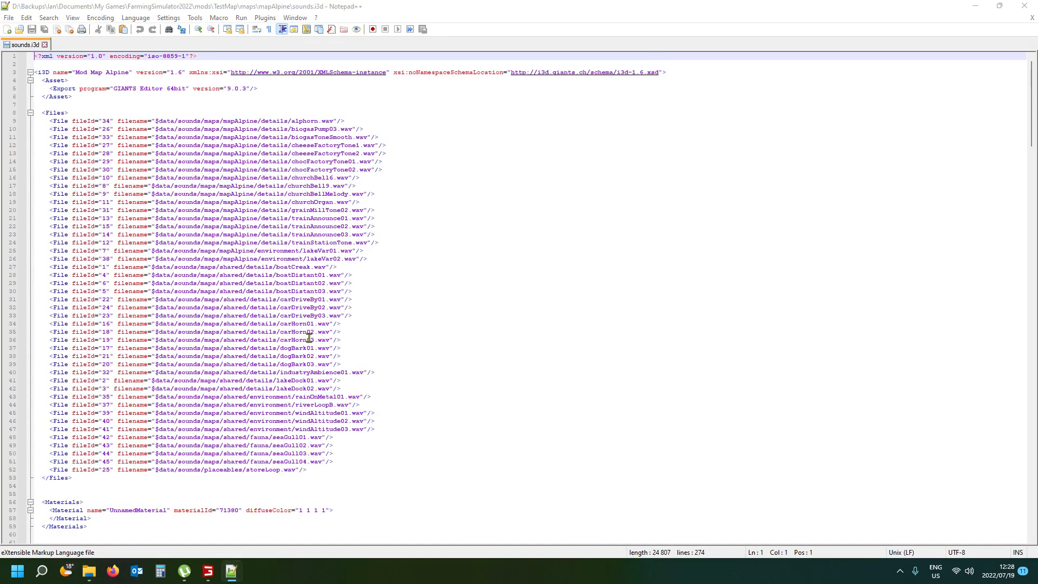
pyautogui.hotkey('ctrl', 'f')
pyautogui.click(871, 65)
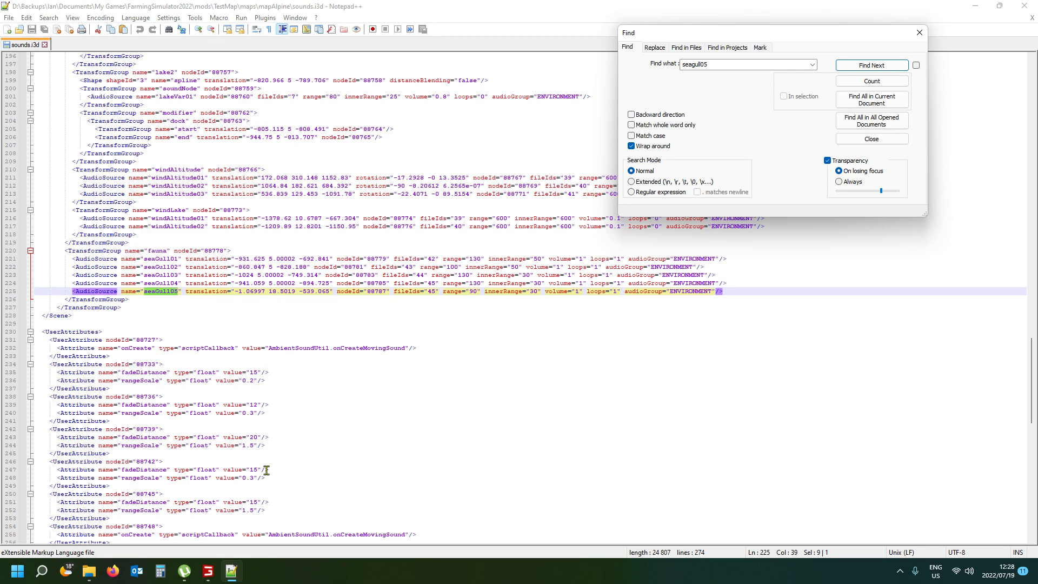
# - Switch back to Farming Simulator 22, enter the loaded map and accept the default character
pyautogui.click(212, 573)
pyautogui.click(40, 551)
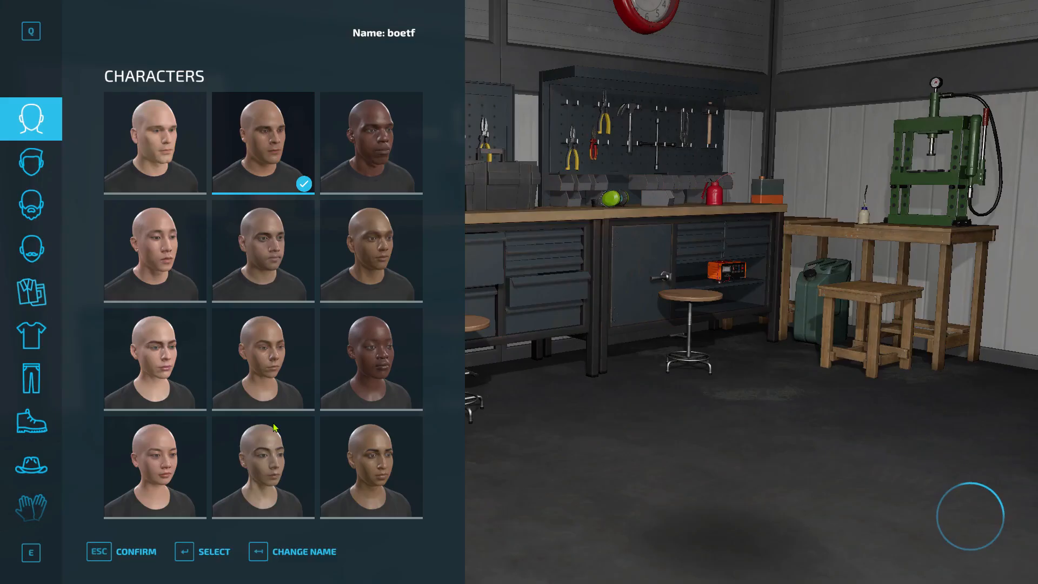
pyautogui.press('Escape')
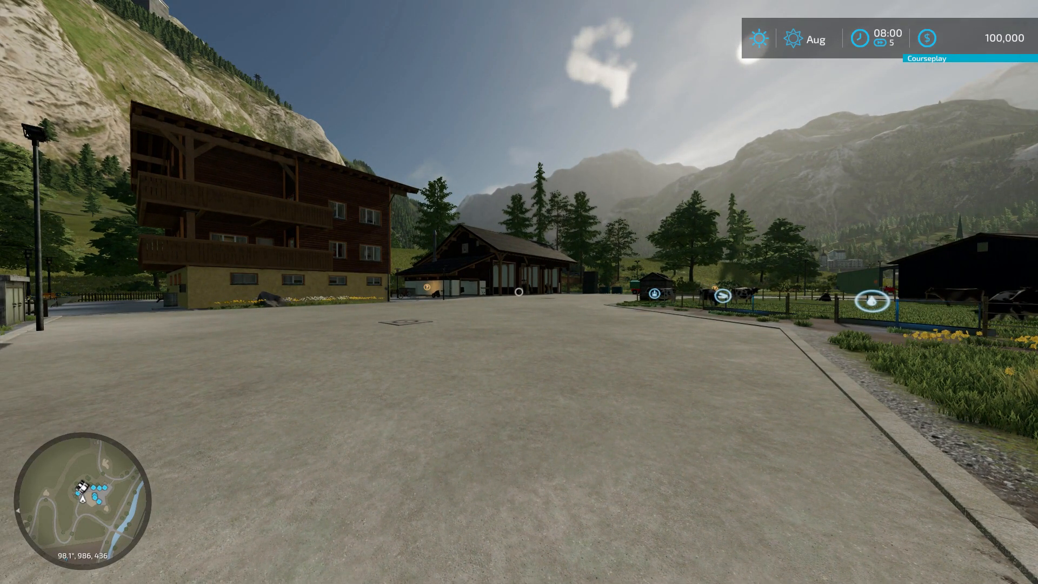
# - Walk from the farmhouse across the yard, past the cow pasture and silos, to the start of the exit road
pyautogui.press('w')
pyautogui.press('w')
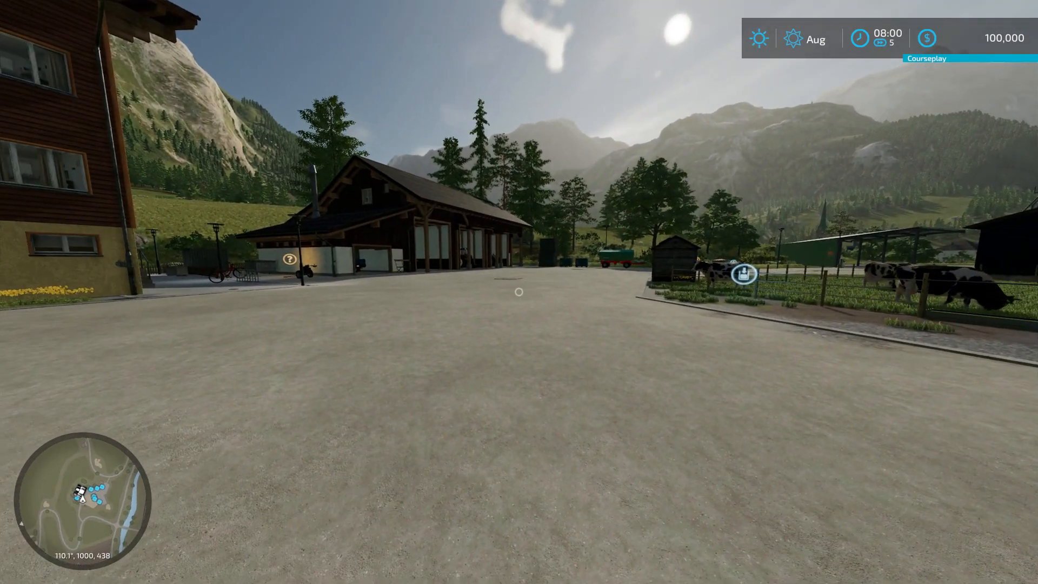
pyautogui.press('w')
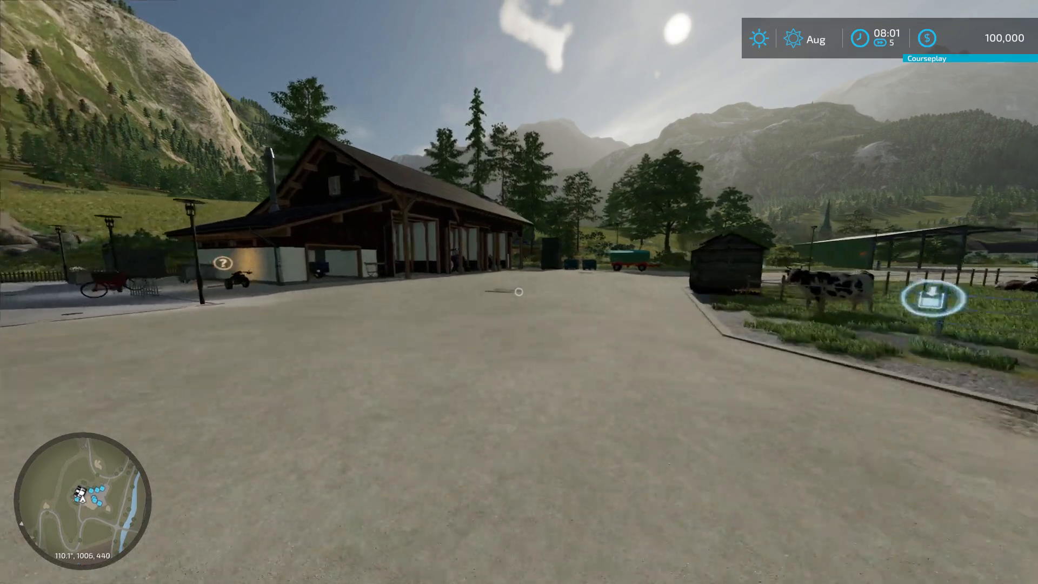
pyautogui.press('w')
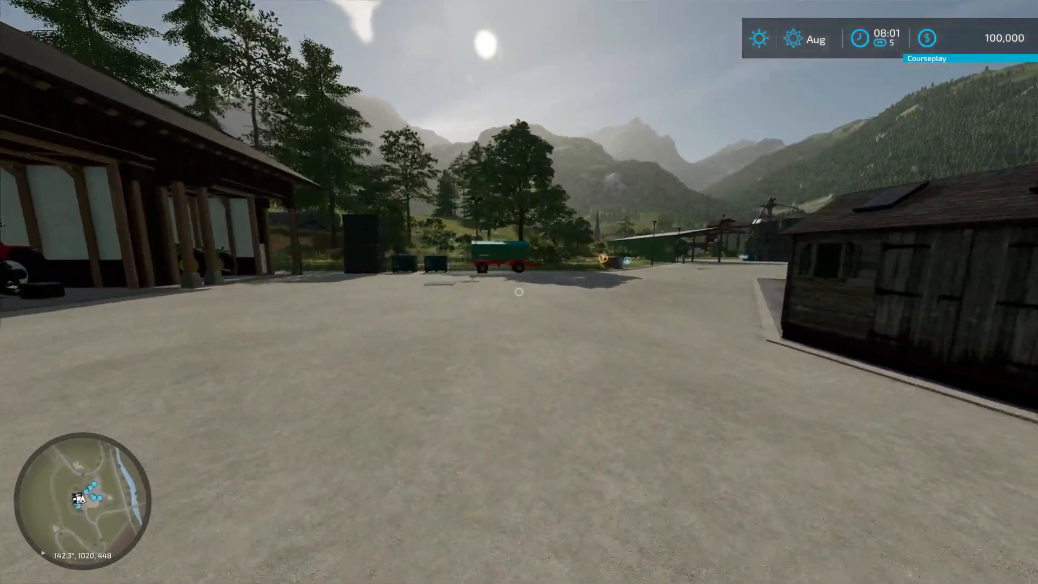
pyautogui.press('w')
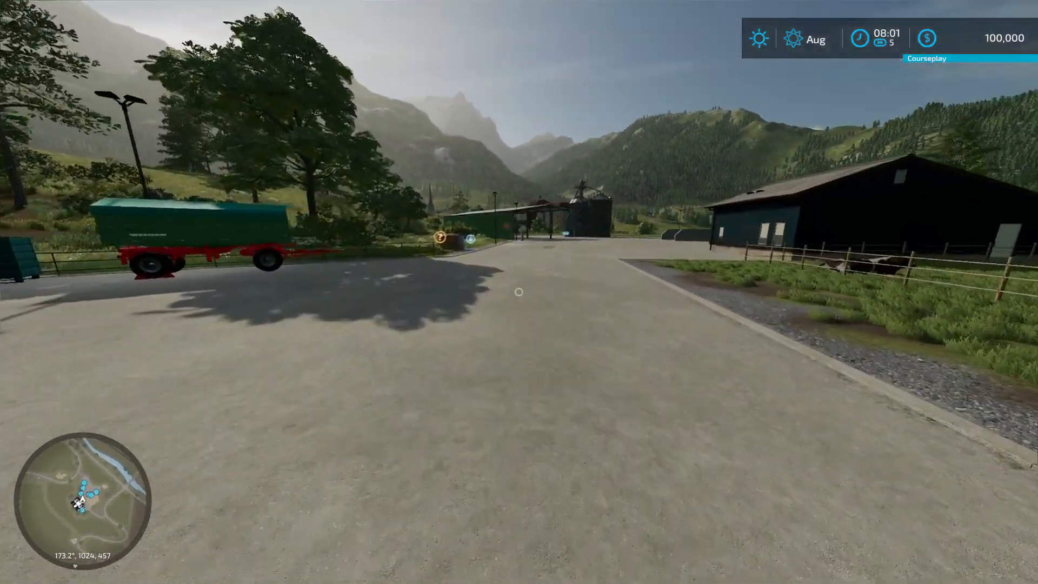
pyautogui.press('w')
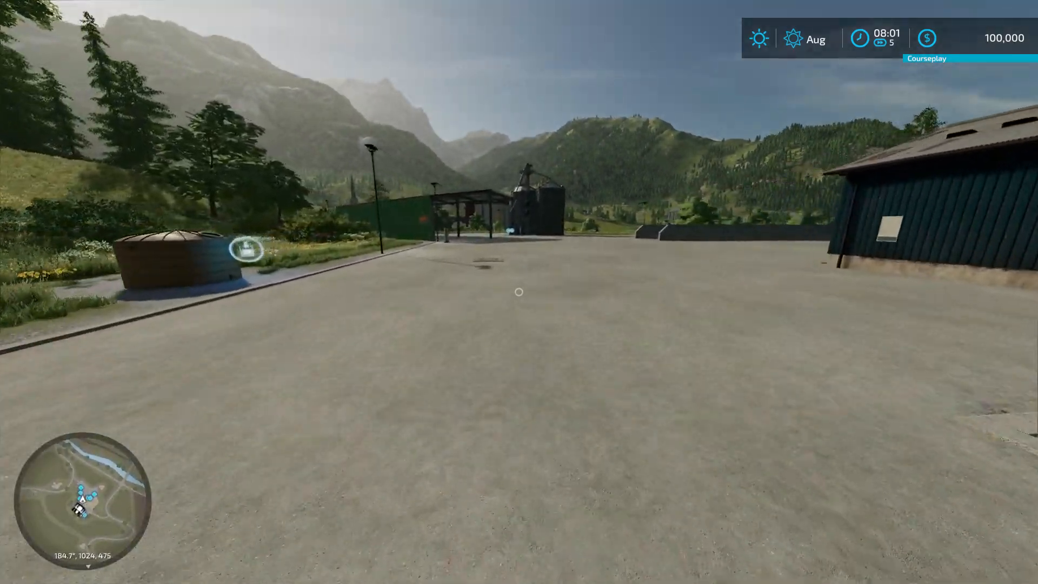
pyautogui.press('w')
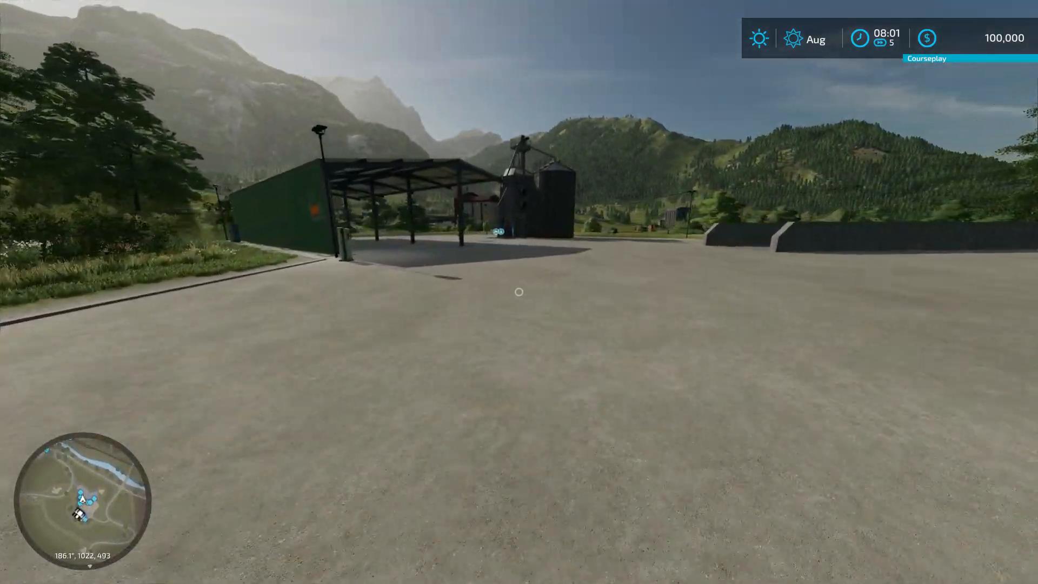
pyautogui.press('w')
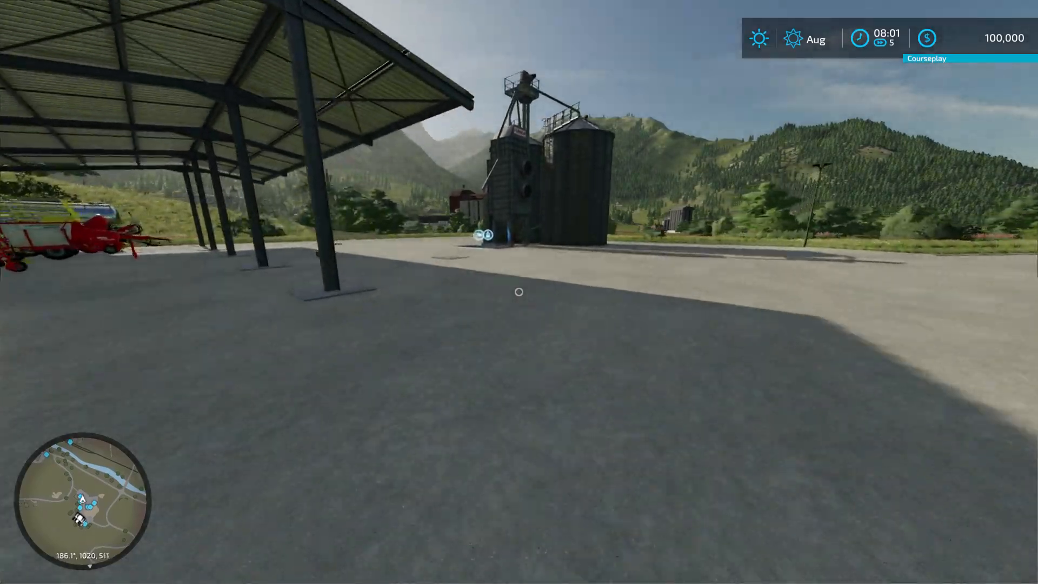
pyautogui.press('w')
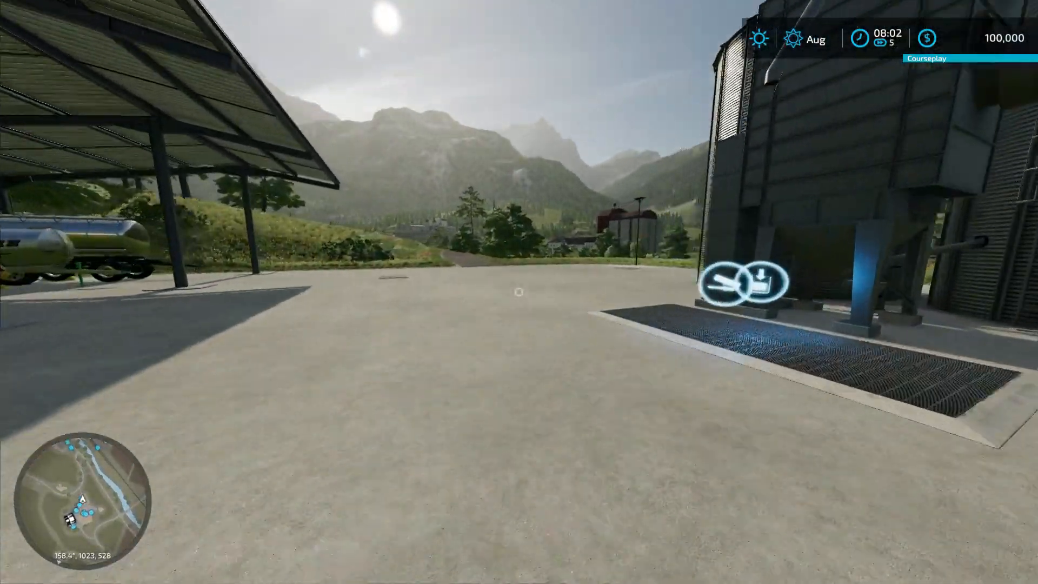
pyautogui.press('w')
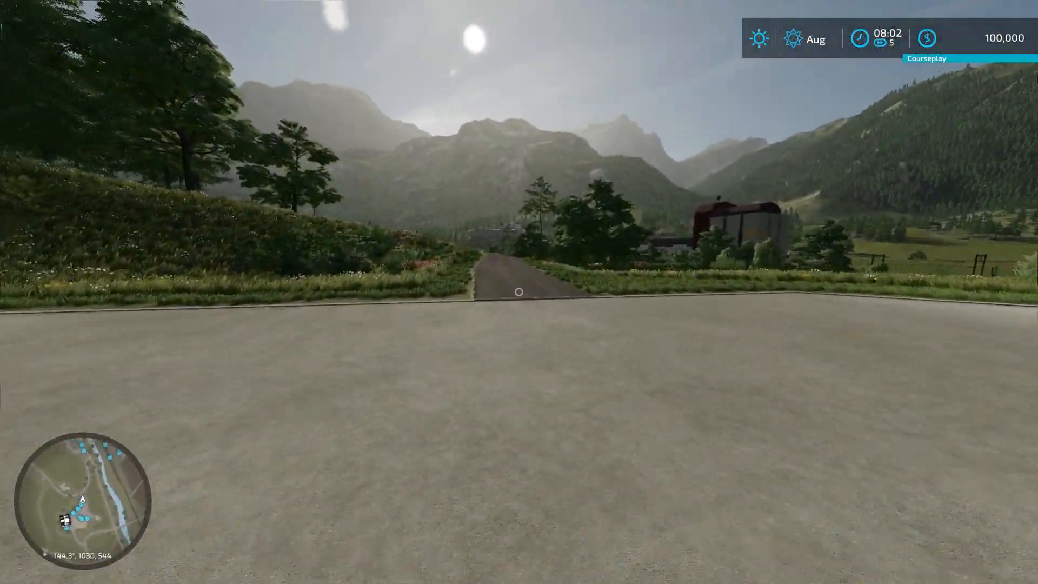
# - Follow the road out of the farmyard into the flowering meadow and look back towards the farm
pyautogui.press('w')
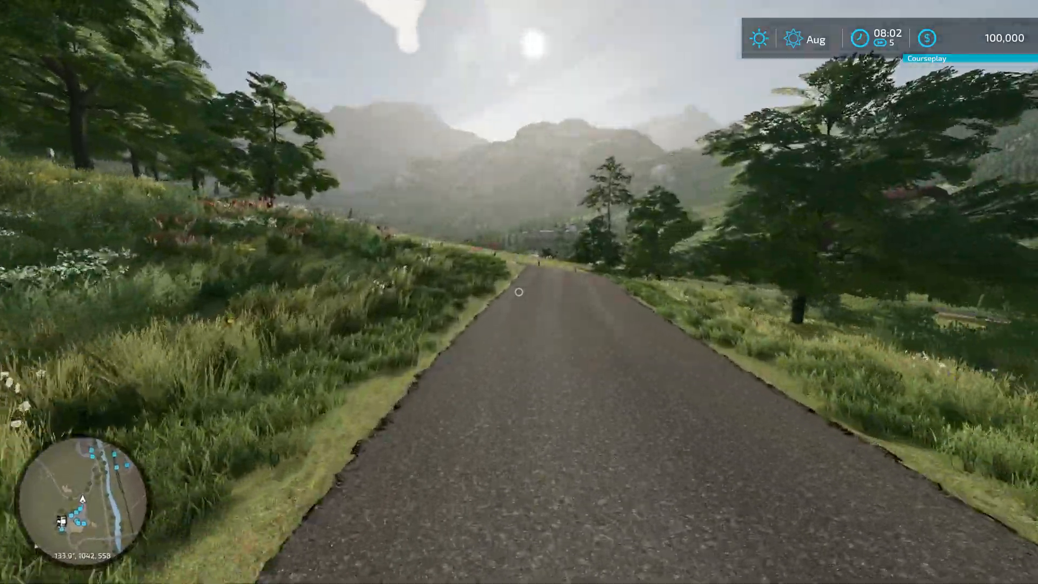
pyautogui.press('w')
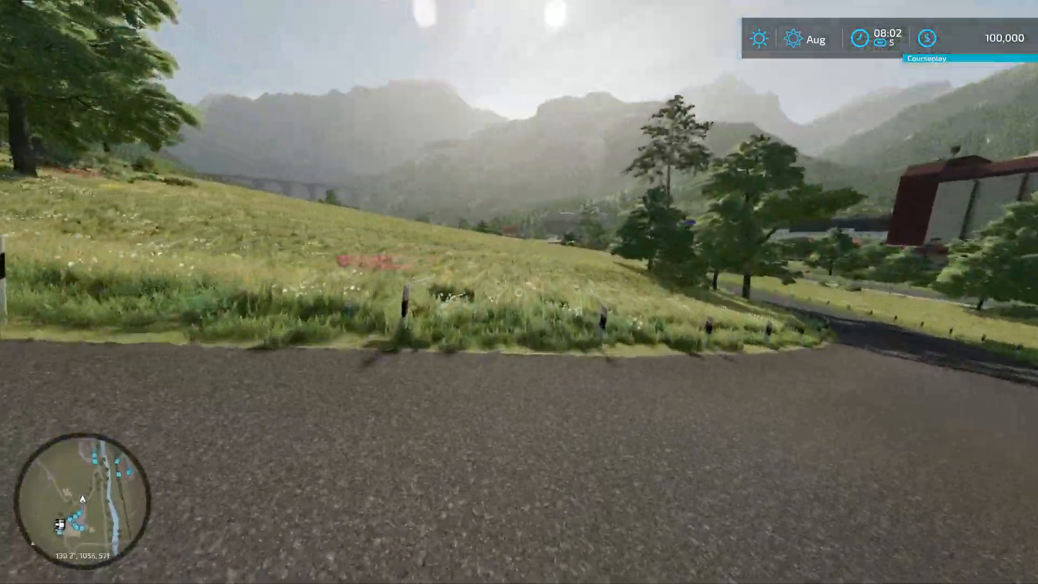
pyautogui.press('w')
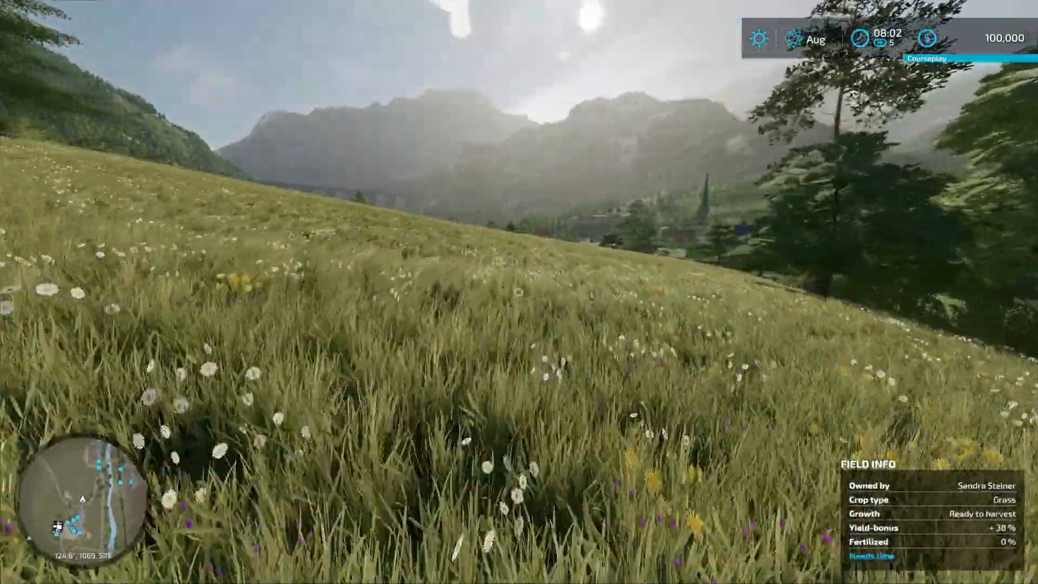
pyautogui.press('w')
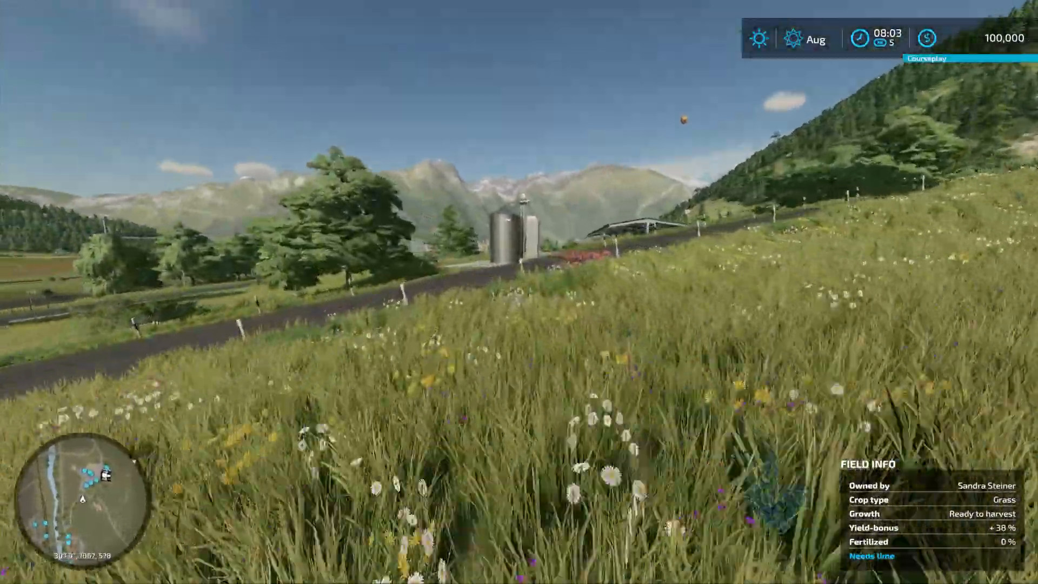
# - Return up the road to the farmyard and look around the open area between the silos and the machine shed
pyautogui.press('w')
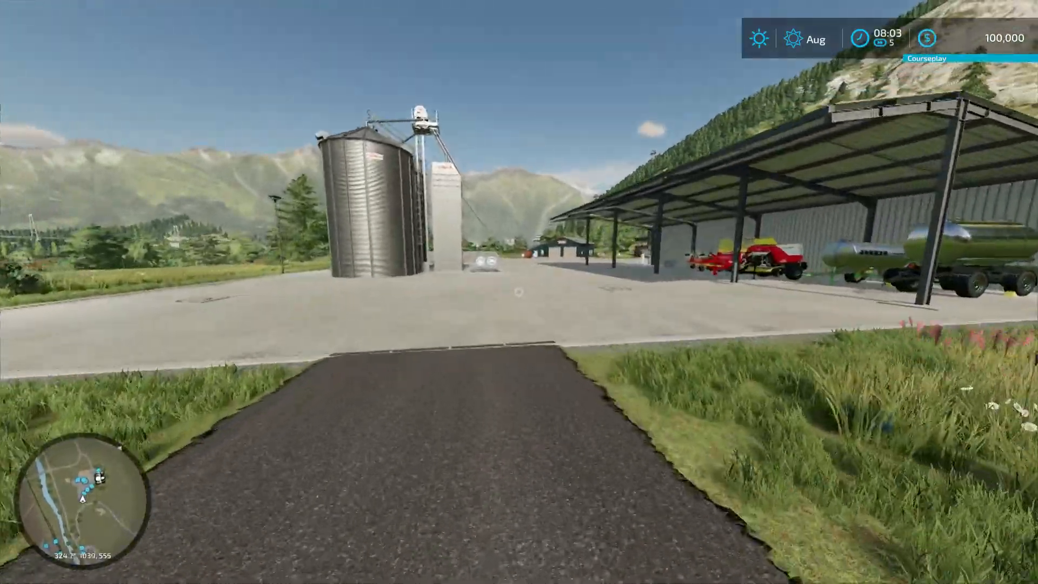
pyautogui.press('w')
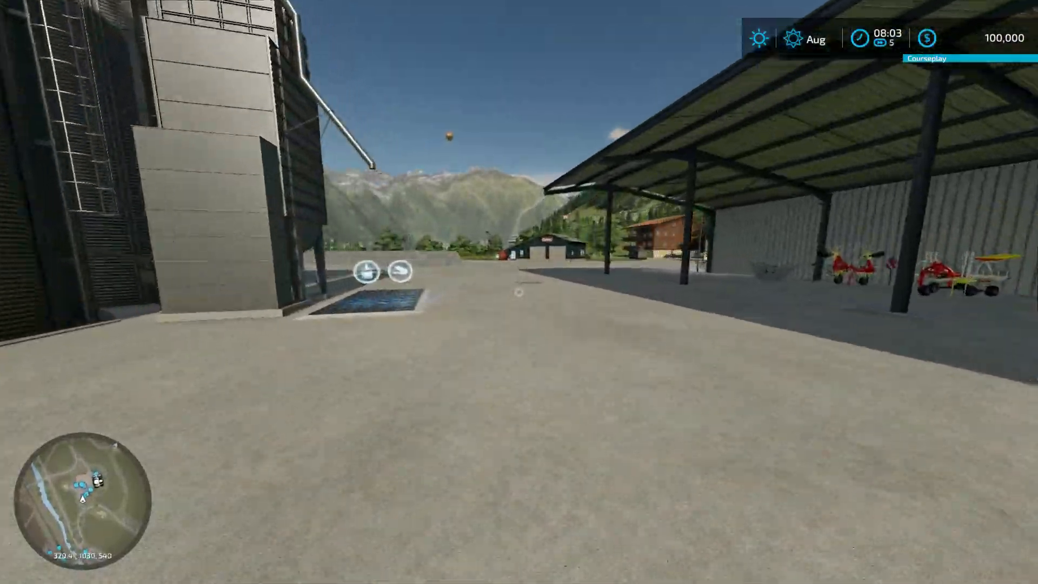
pyautogui.press('w')
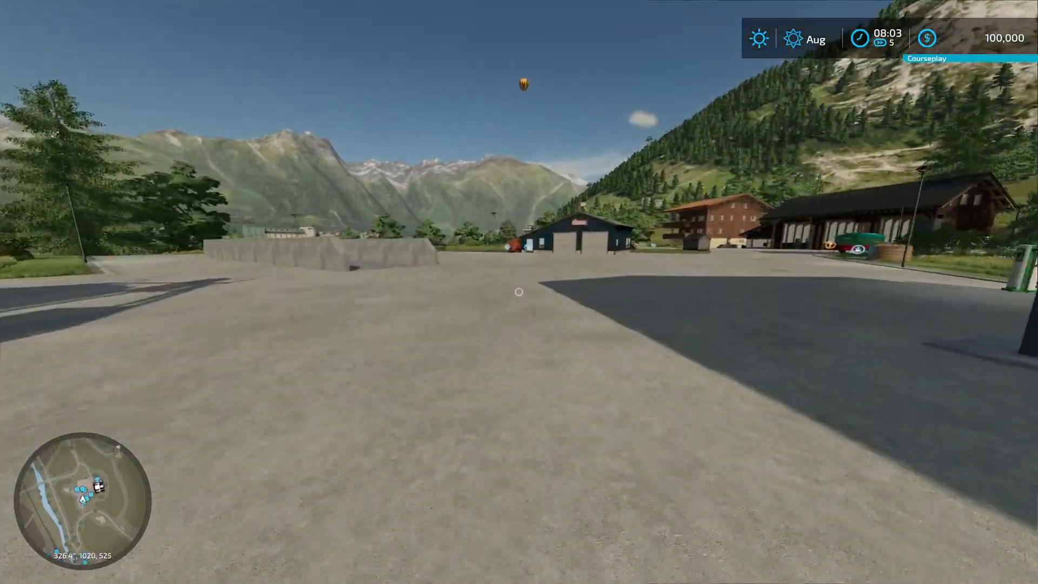
pyautogui.press('w')
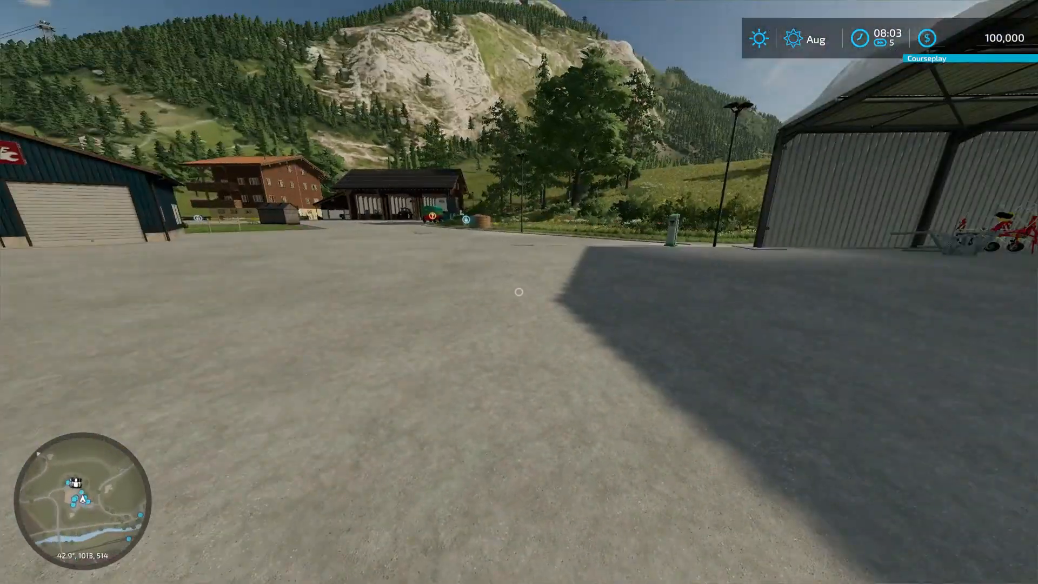
pyautogui.press('s')
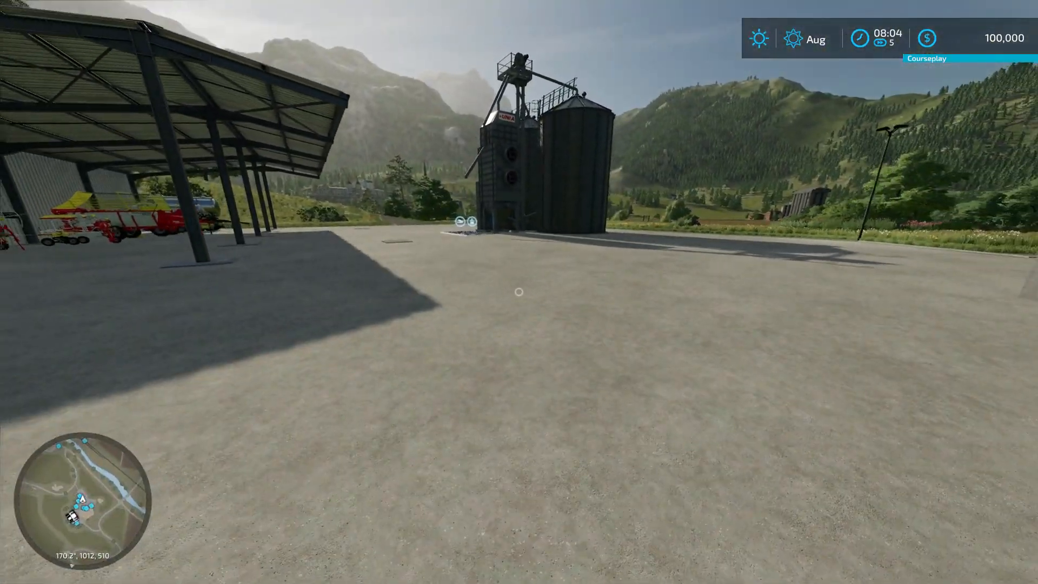
pyautogui.press('s')
pyautogui.press('w')
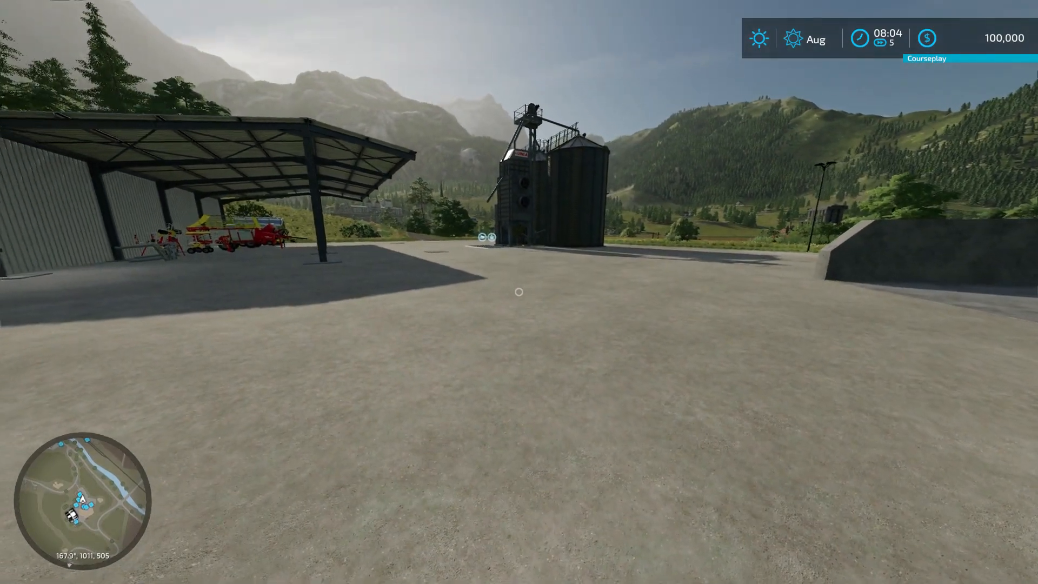